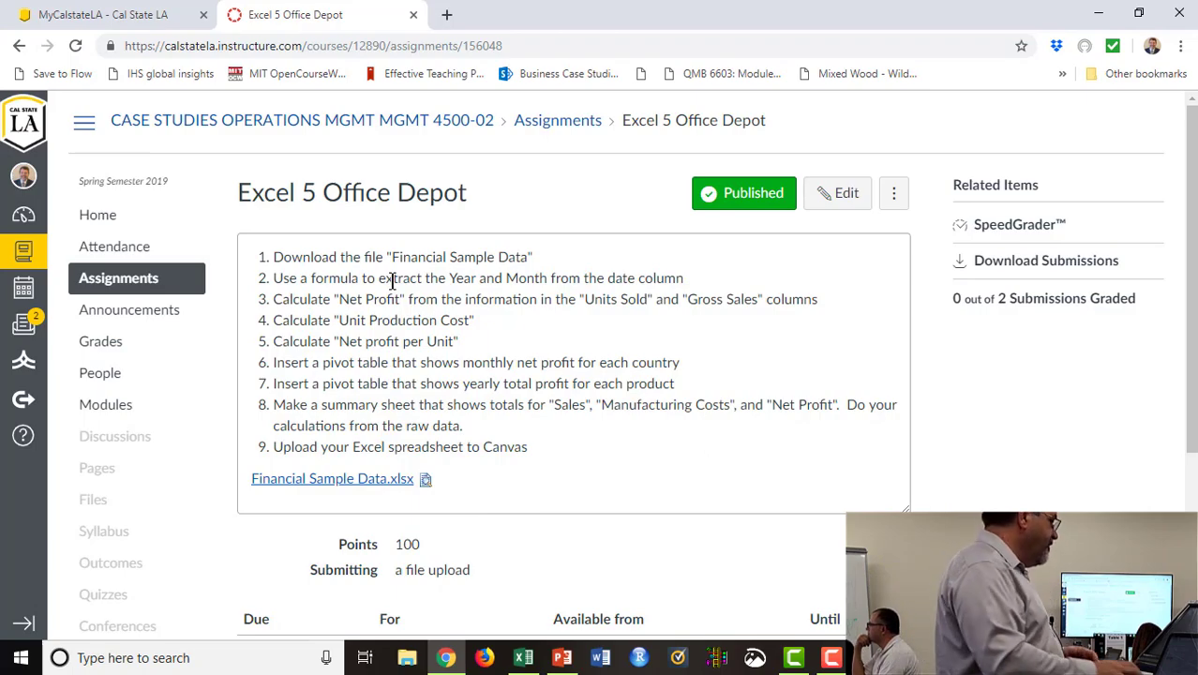
- Switch to the Financial Sample Data workbook in Excel and examine the order records down to the last row and back
left_click(523, 657)
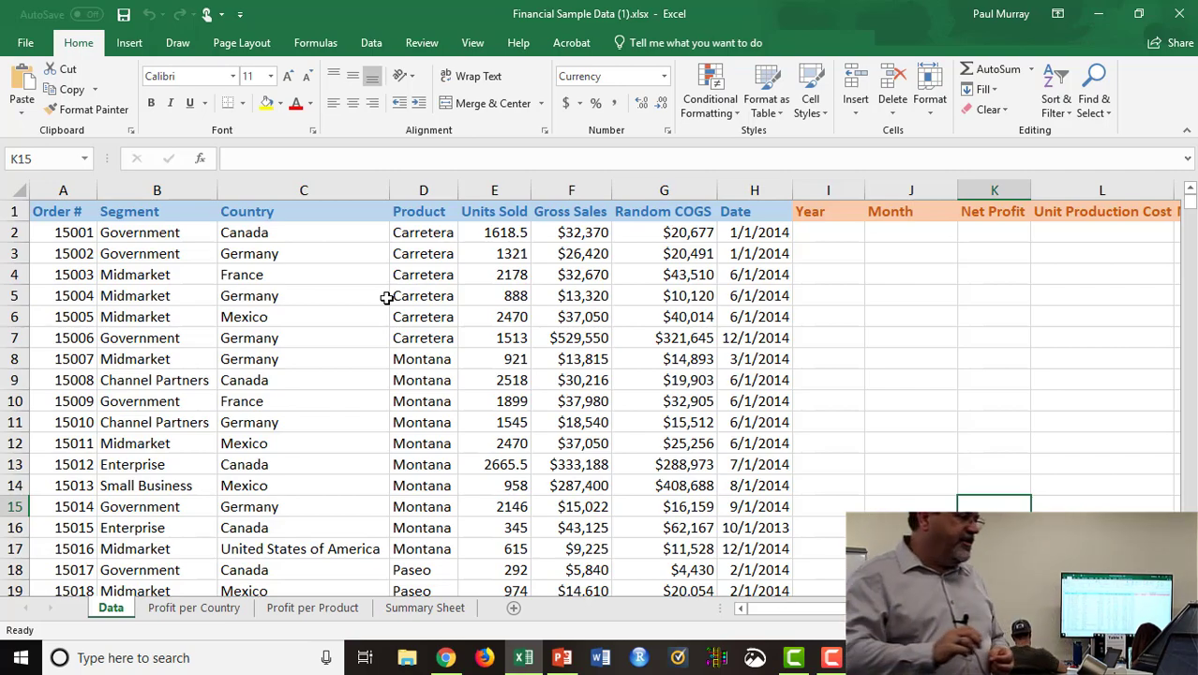
left_click(589, 279)
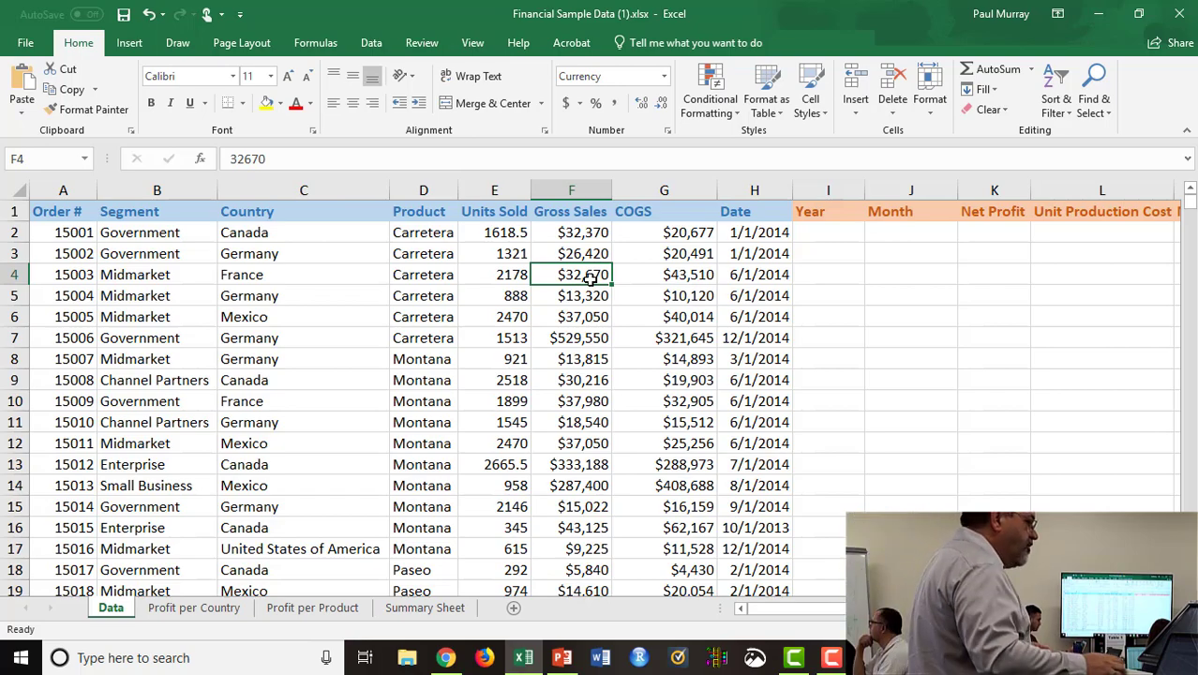
left_click(783, 346)
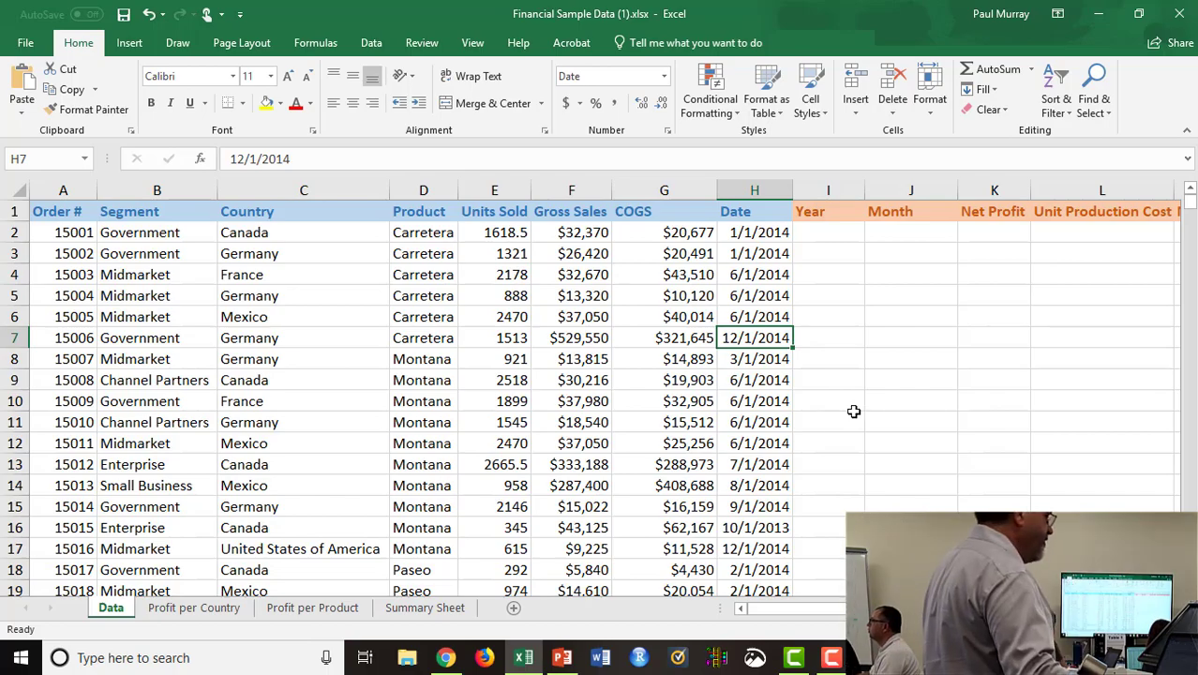
scroll(566, 379, "down", 20)
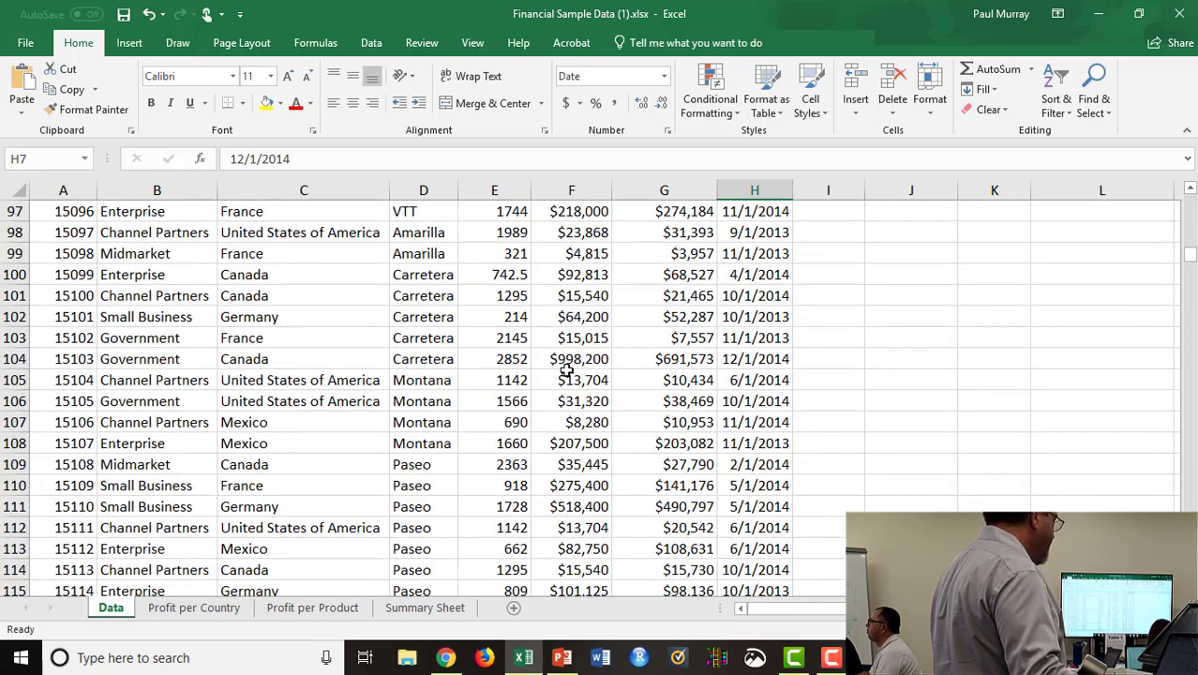
scroll(572, 364, "down", 20)
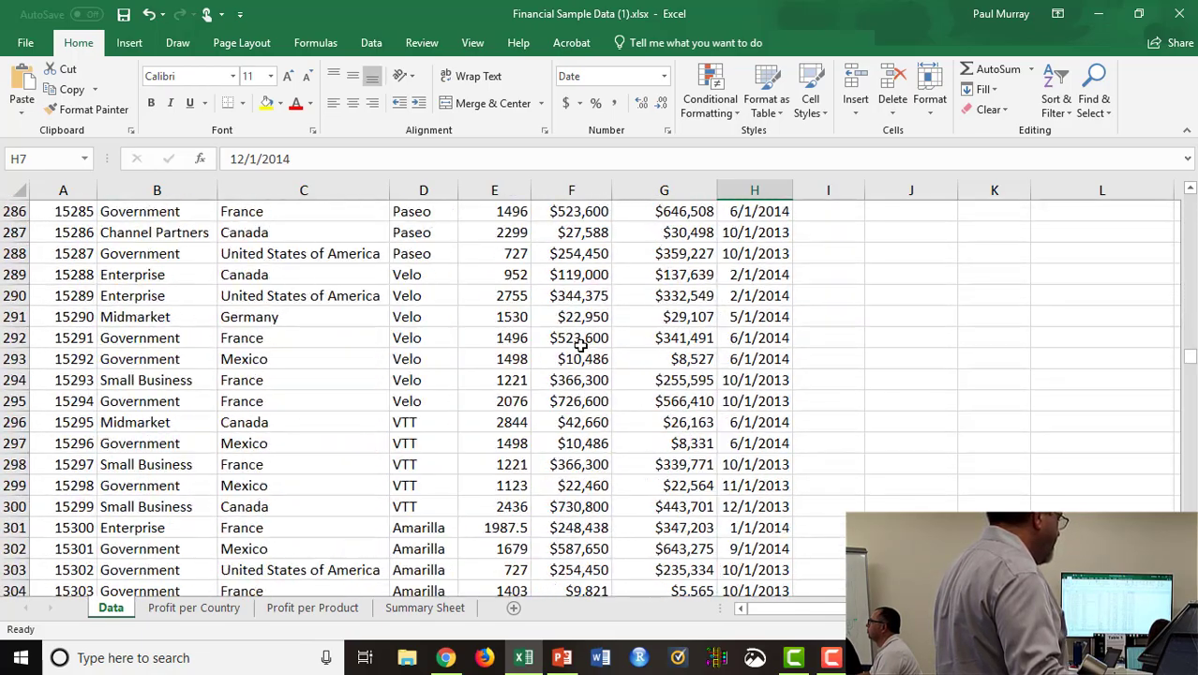
scroll(583, 340, "down", 20)
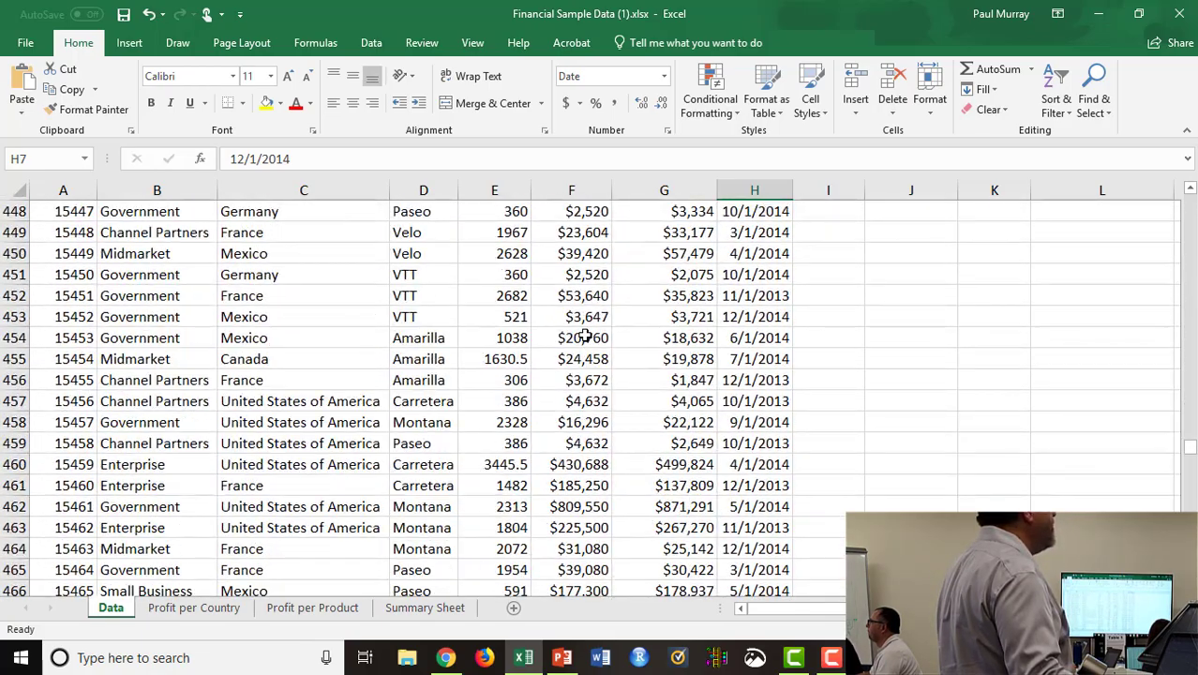
scroll(587, 337, "down", 20)
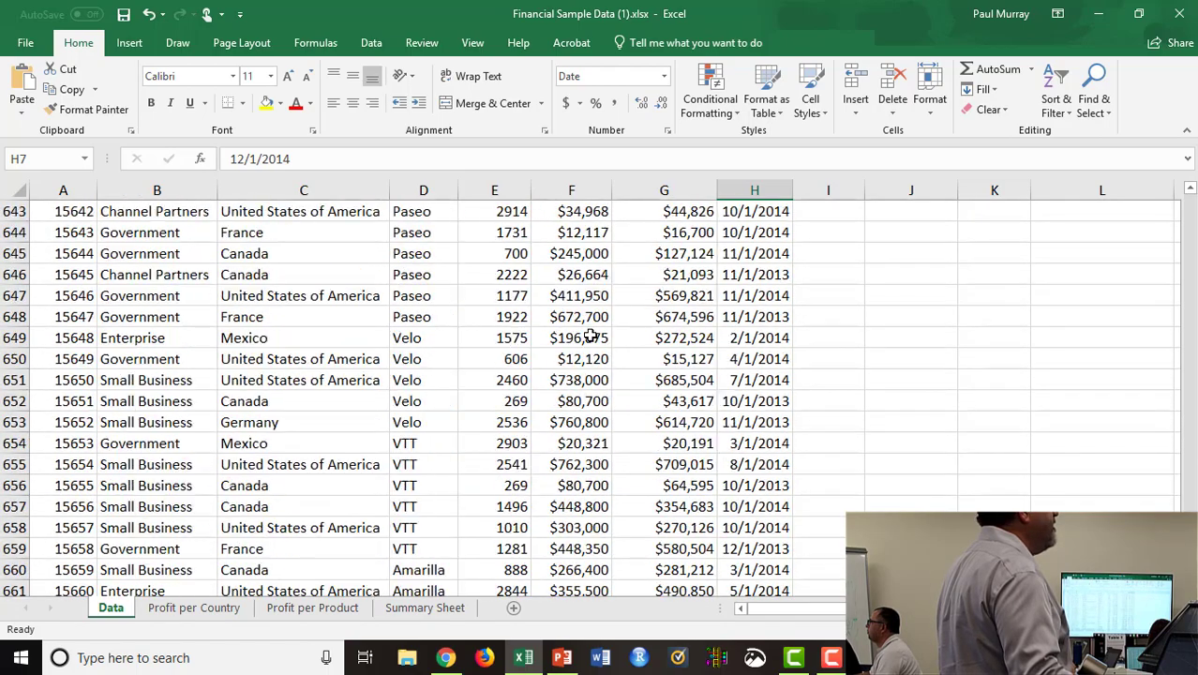
scroll(589, 335, "down", 11)
scroll(583, 333, "up", 14)
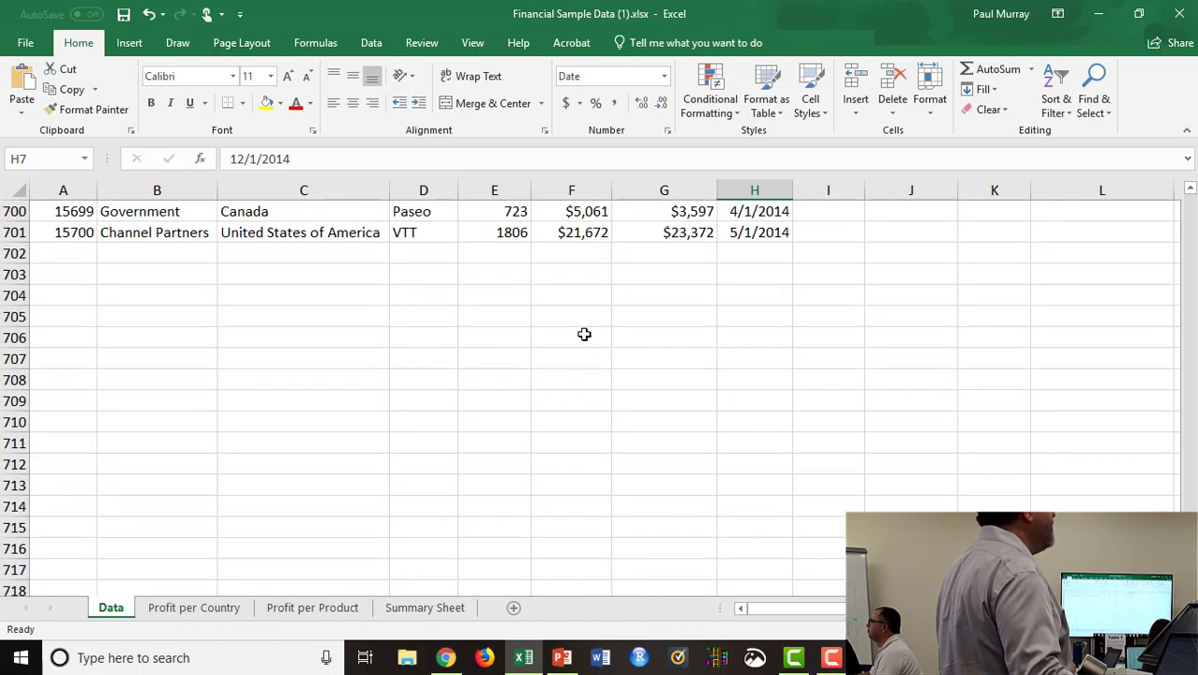
scroll(584, 335, "up", 7)
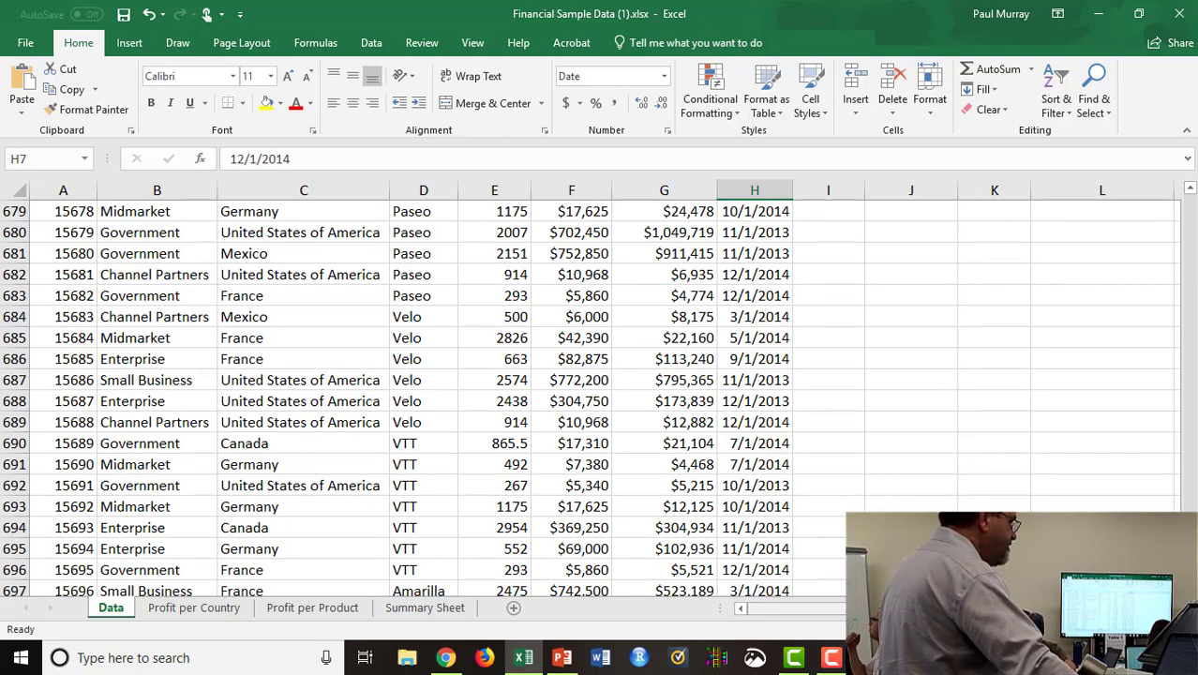
left_click_drag(1190, 558, 1191, 201)
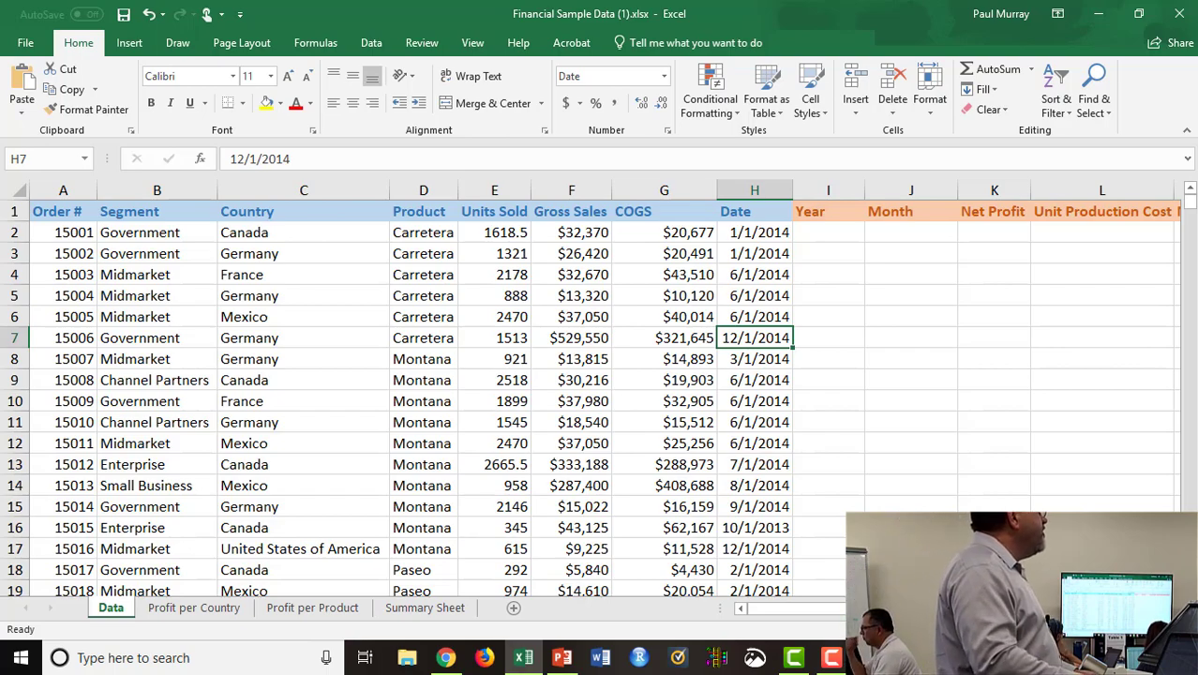
- Select the Order # values from A2 to the last record, and from near the end back up to the header
left_click(69, 234)
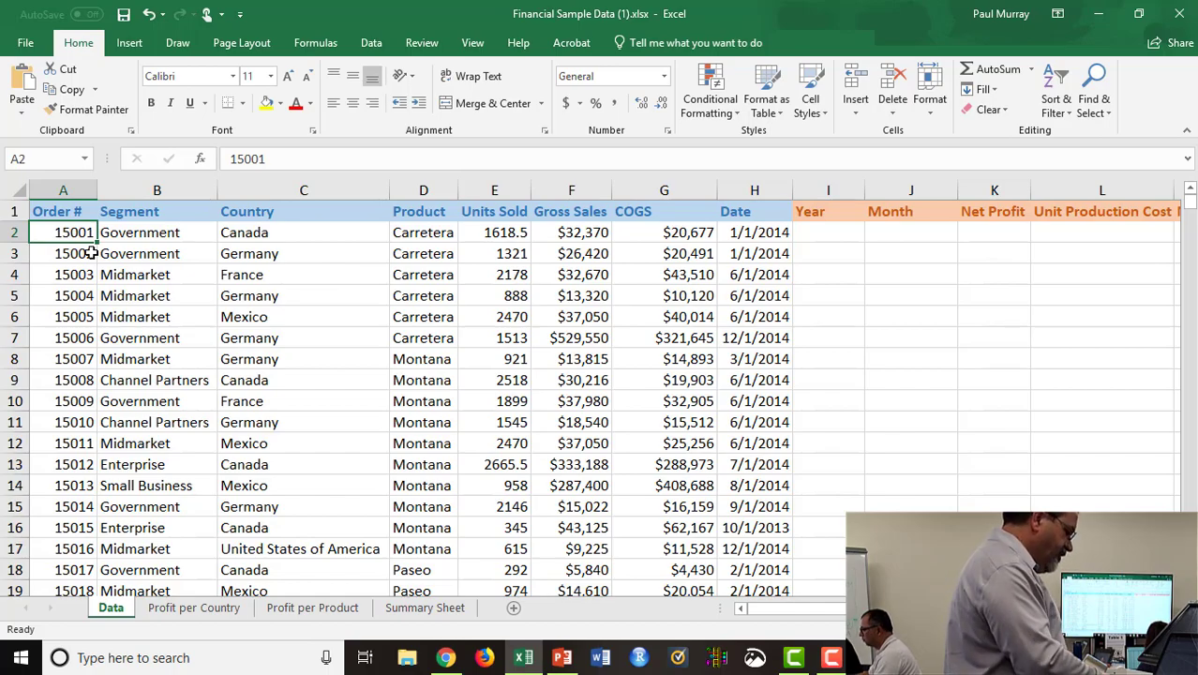
key("ctrl+shift+Down")
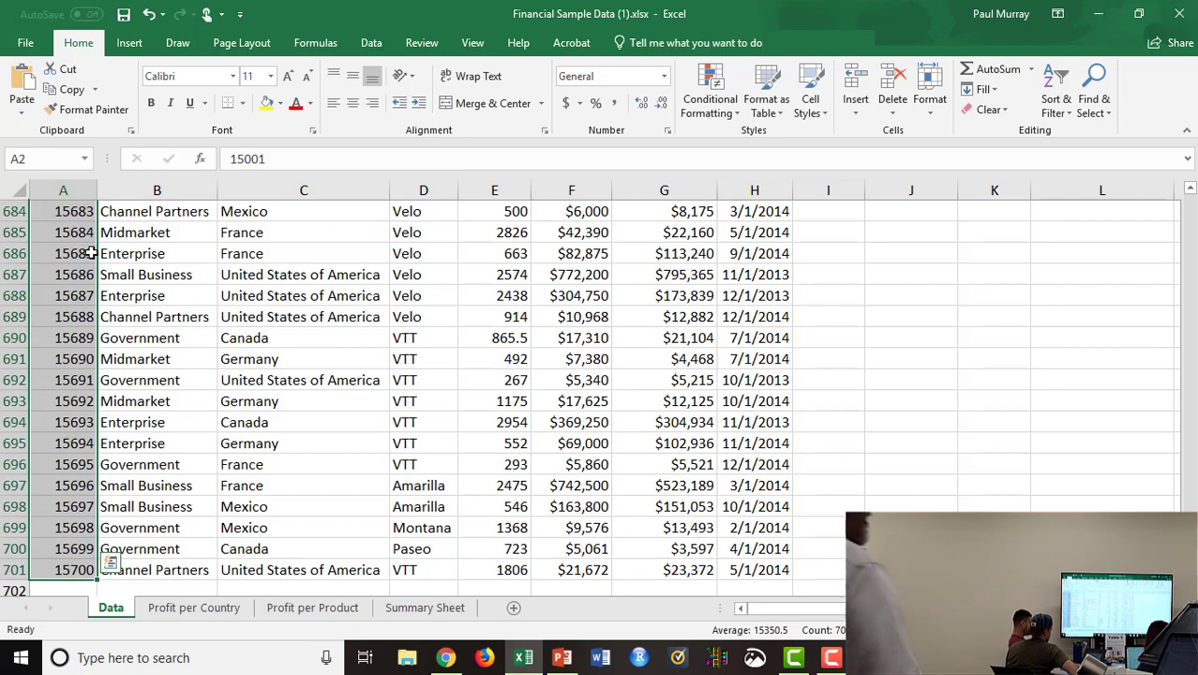
left_click(82, 237)
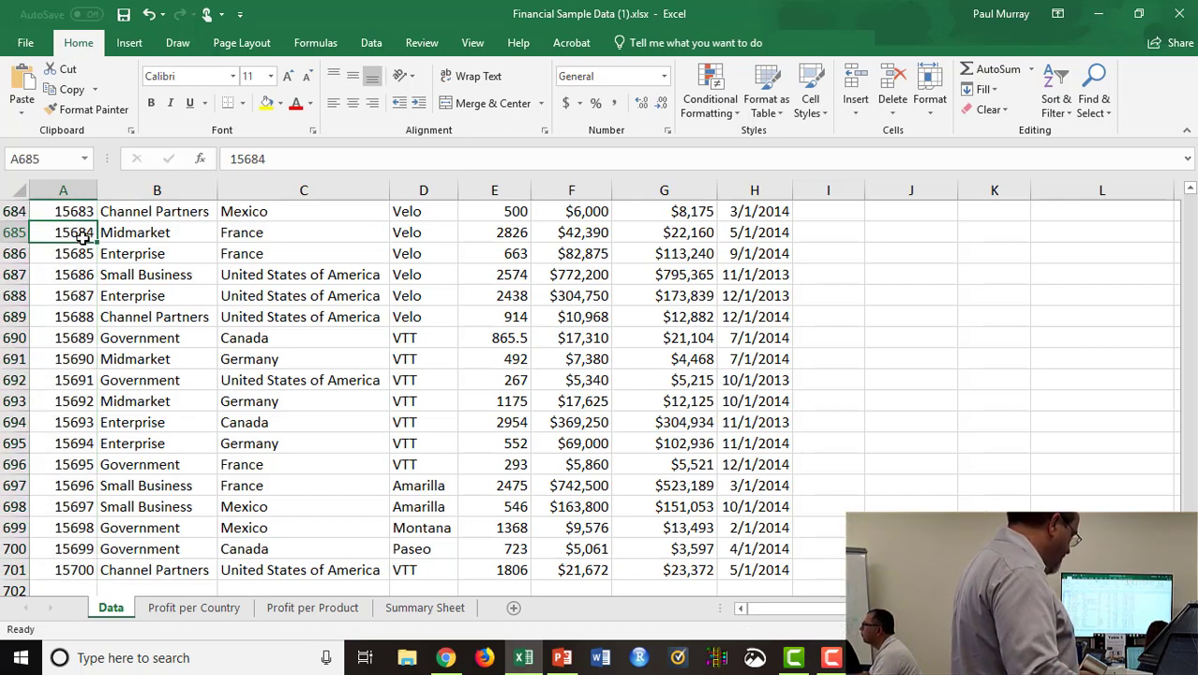
key("ctrl+shift+Up")
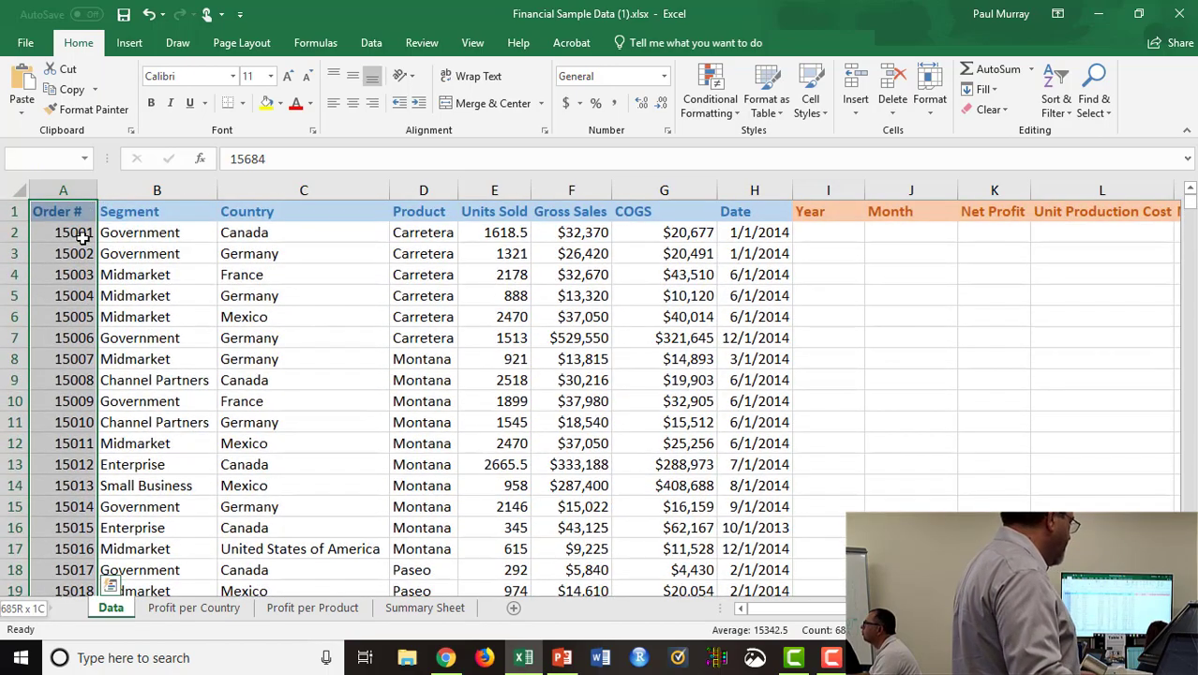
left_click(107, 253)
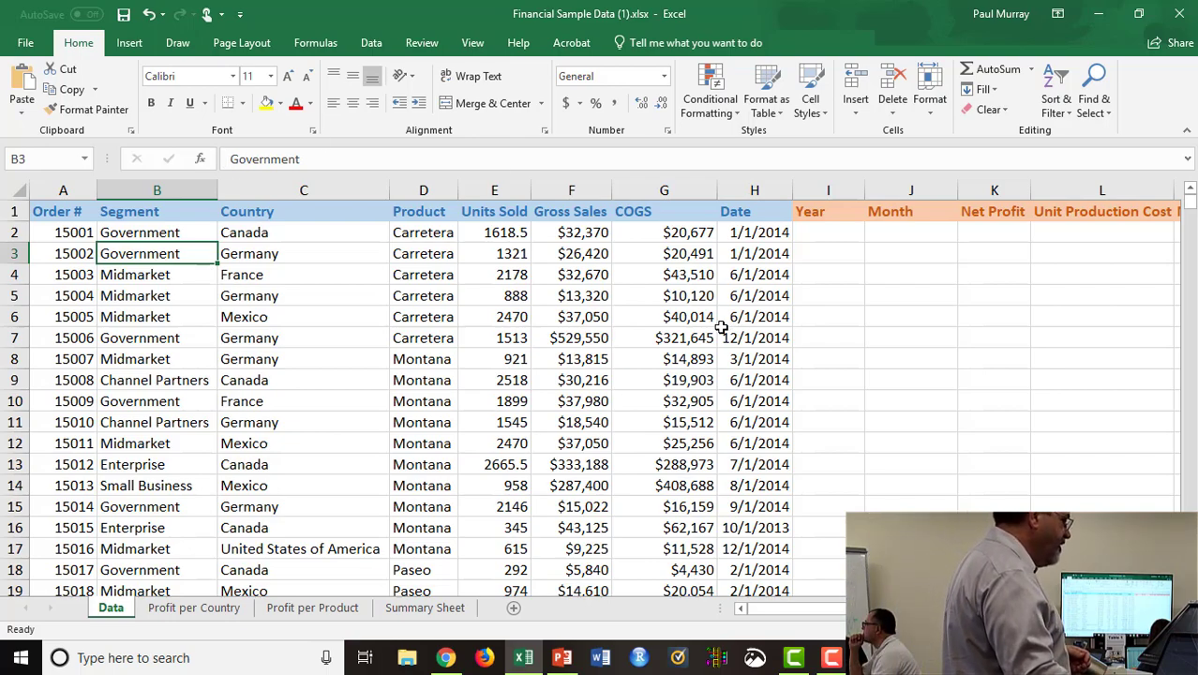
- Enter the formula =YEAR(H2) in cell I2 to extract the year from the order date
left_click(820, 236)
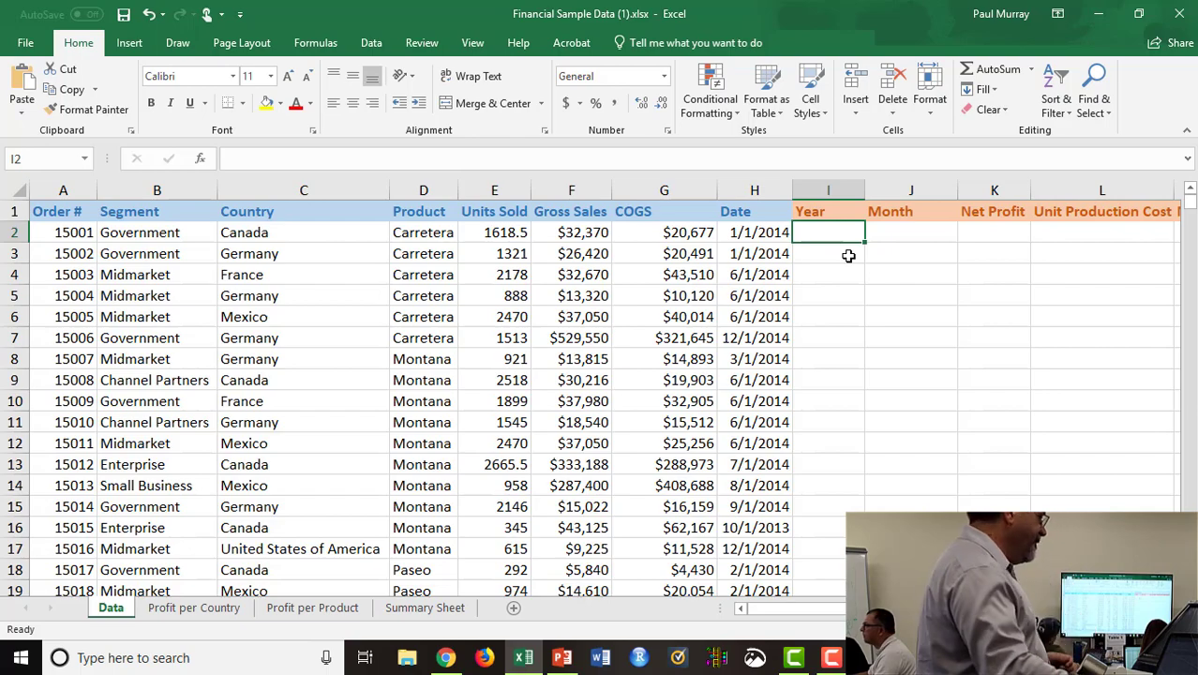
type("=")
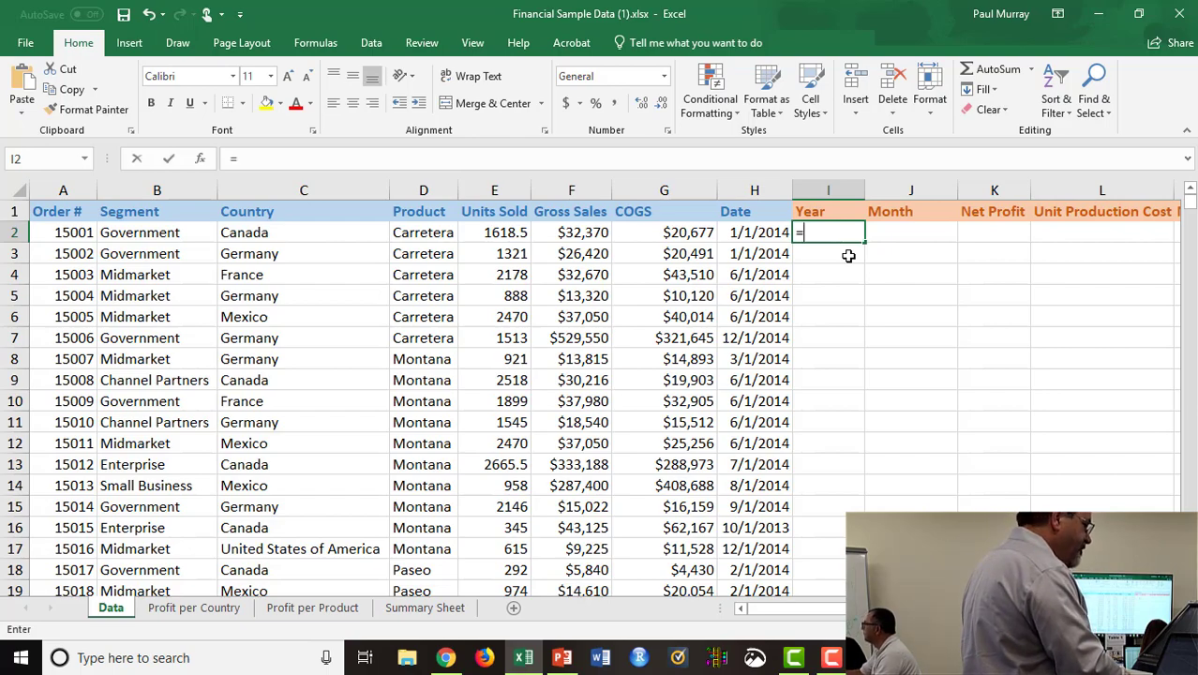
type("year")
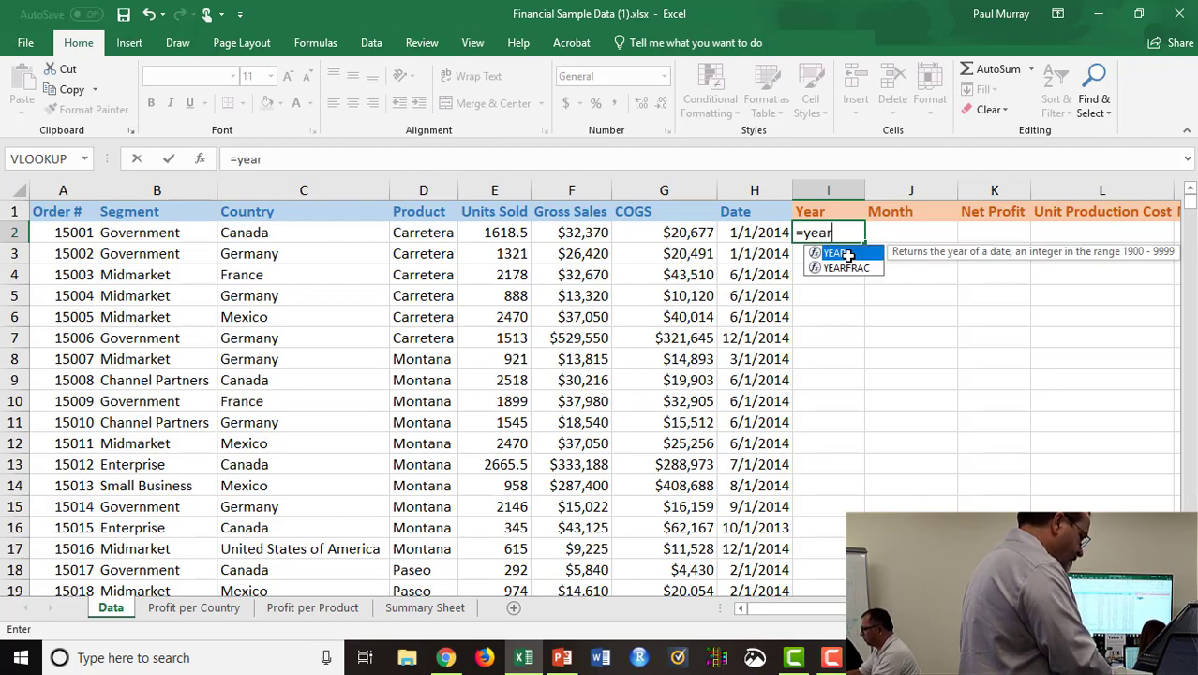
type("(")
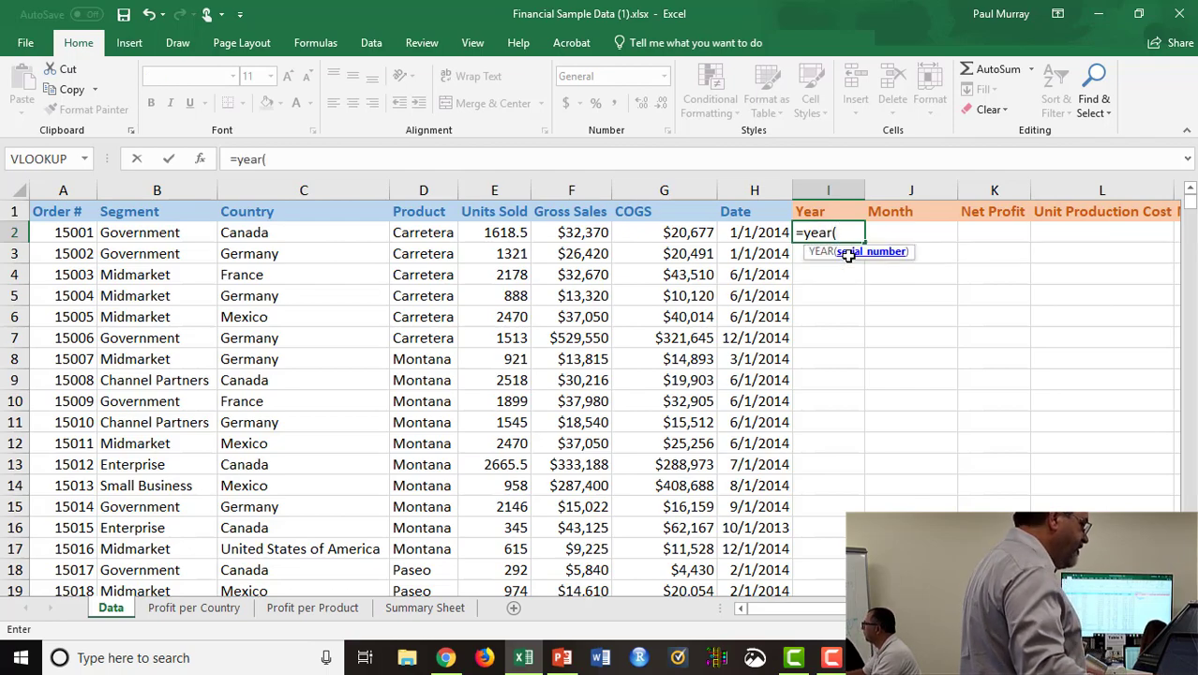
left_click(750, 232)
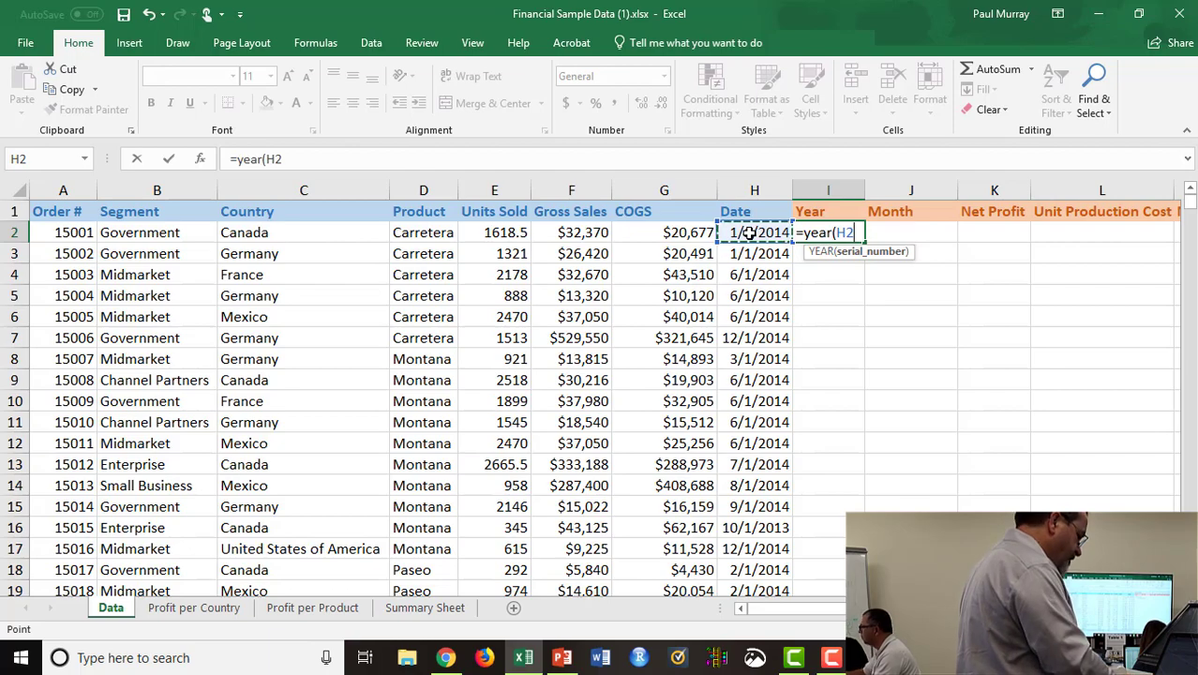
type(")")
key("Return")
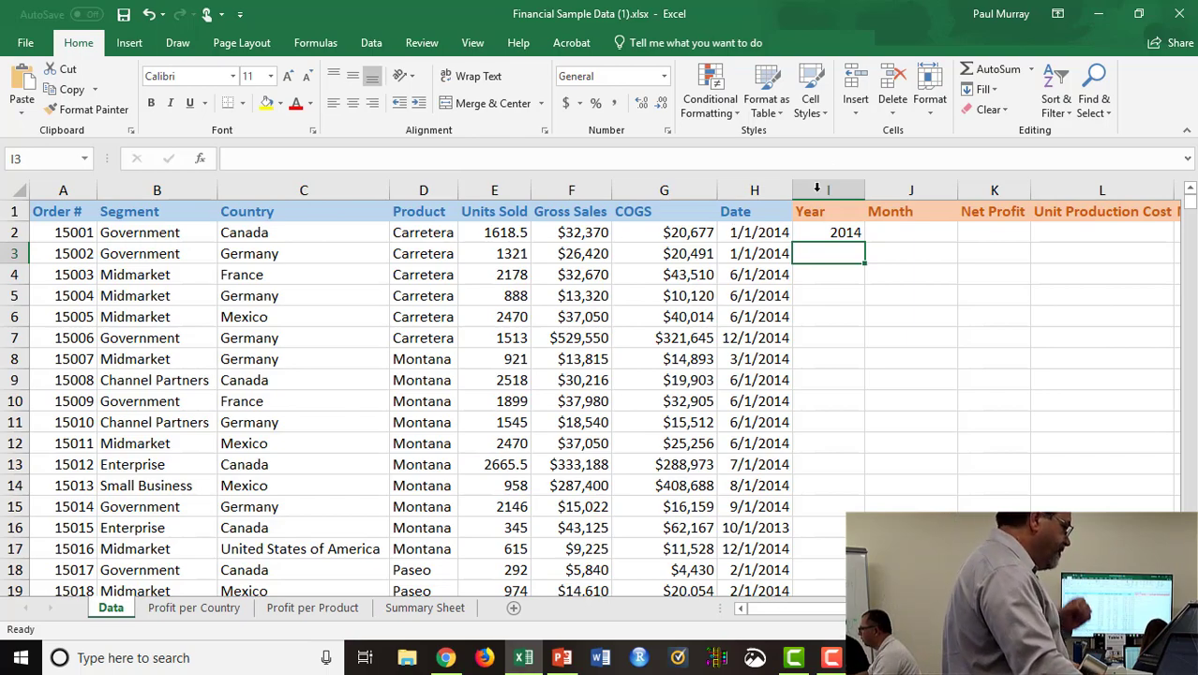
- Fill the YEAR formula from I2 down the Year column, undoing the first partial fill and filling to the last record instead
left_click(836, 232)
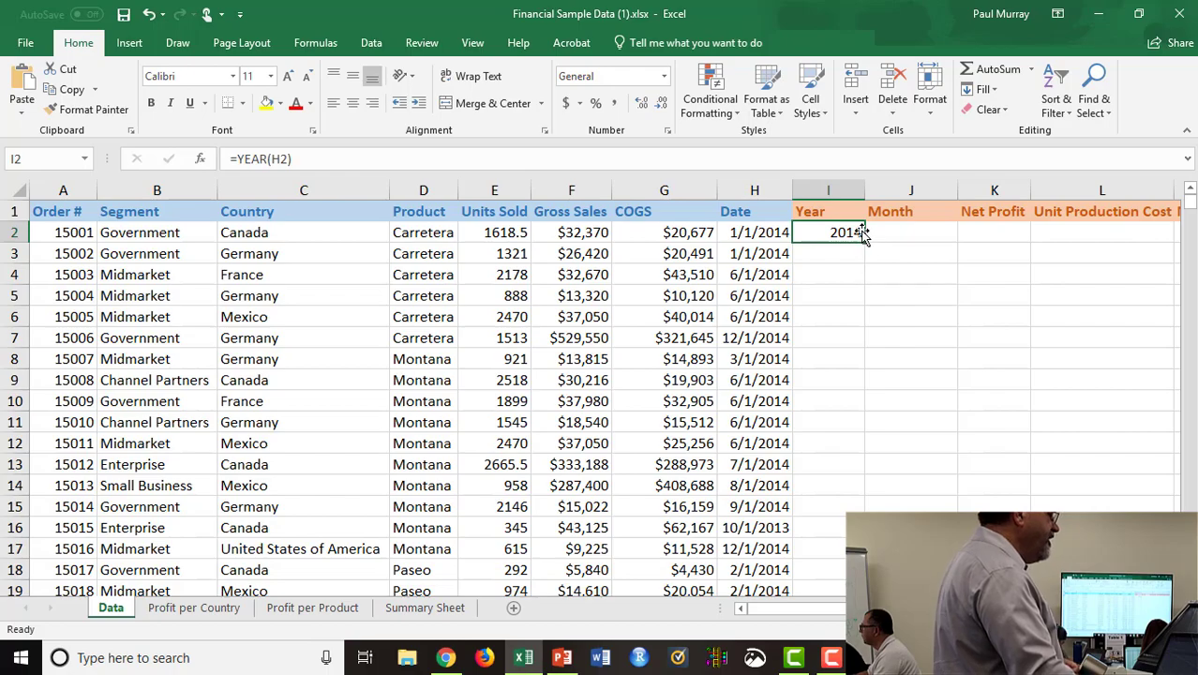
left_click_drag(863, 241, 860, 557)
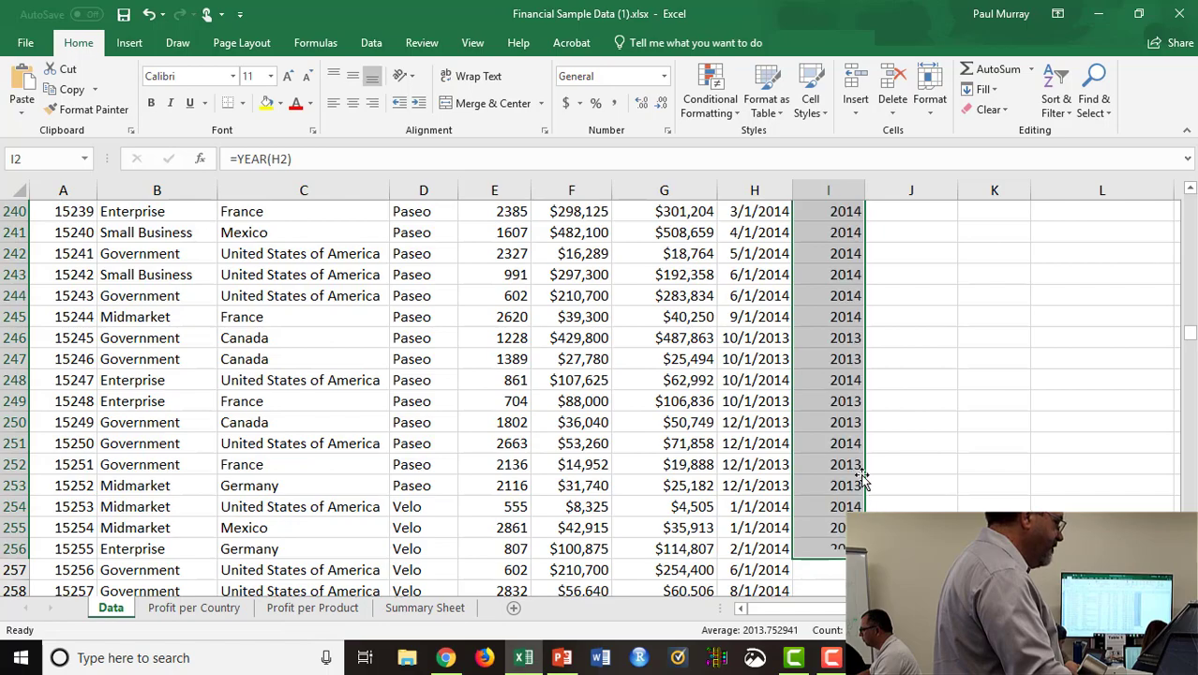
left_click(151, 15)
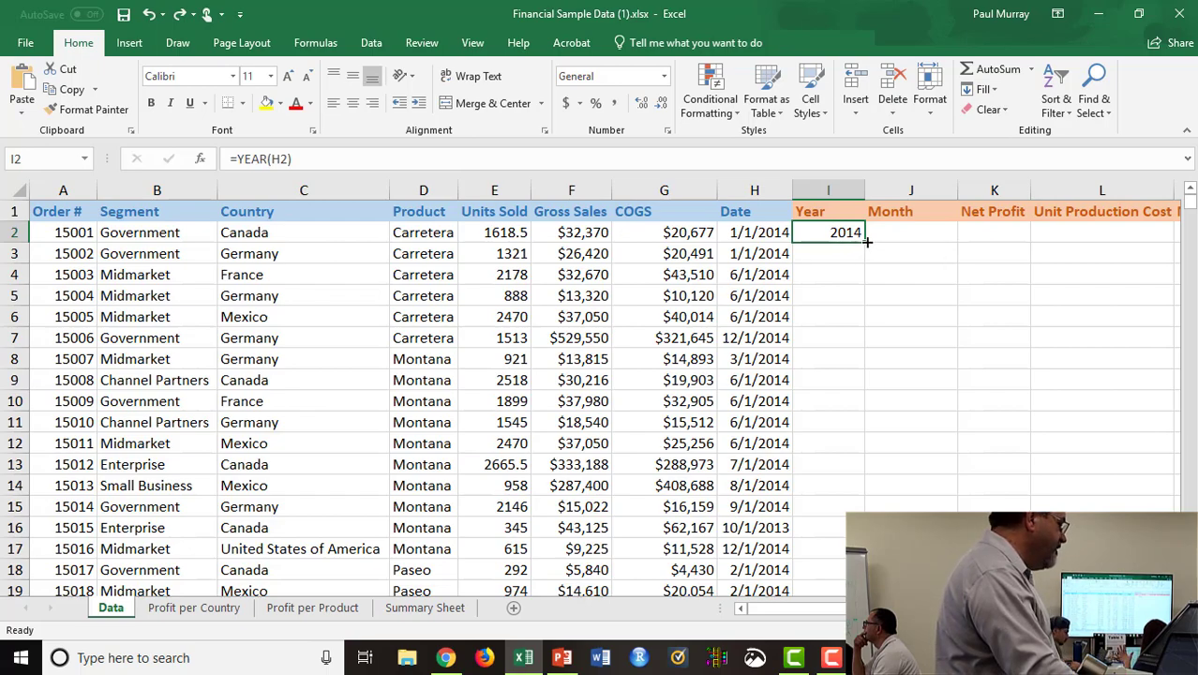
double_click(866, 242)
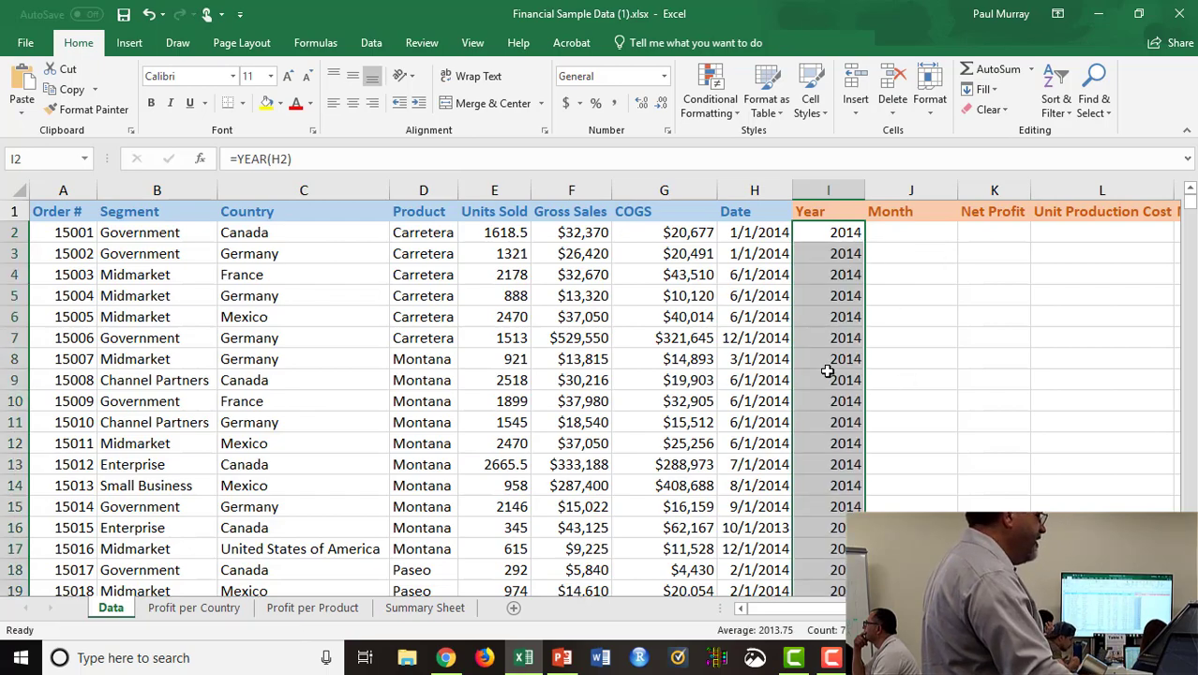
- Check the filled Year column by extending the selection from I9 to the last record and back up to the header
left_click(828, 371)
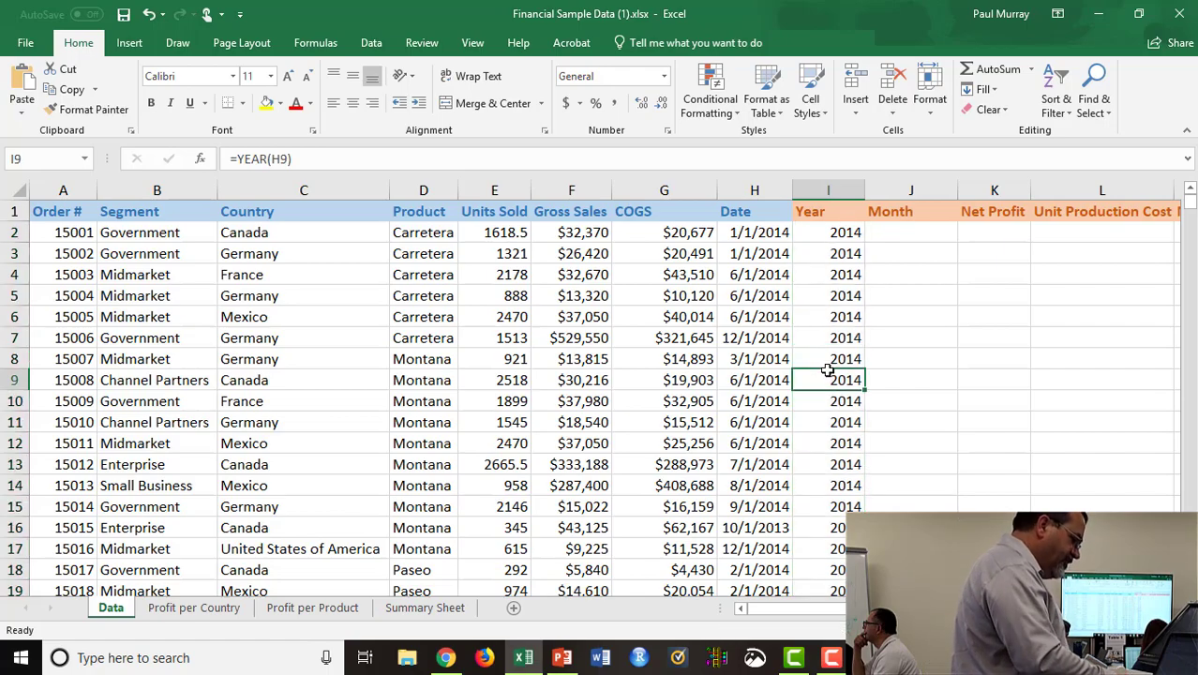
key("ctrl+shift+Down")
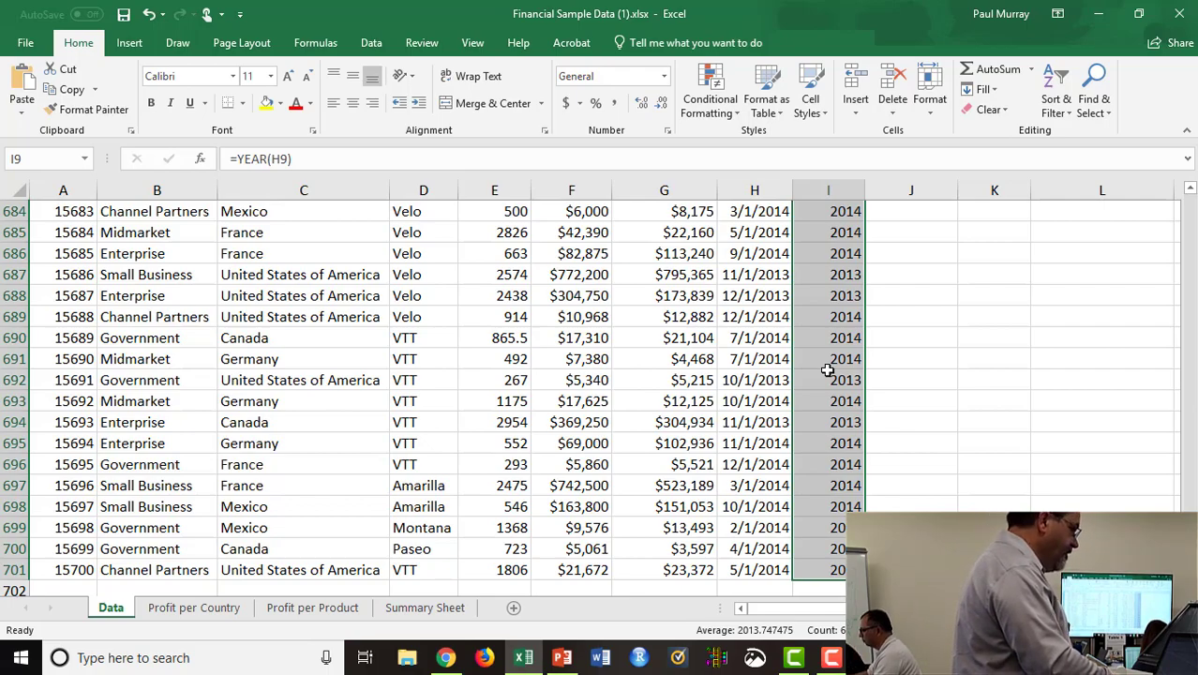
key("ctrl+shift+Up")
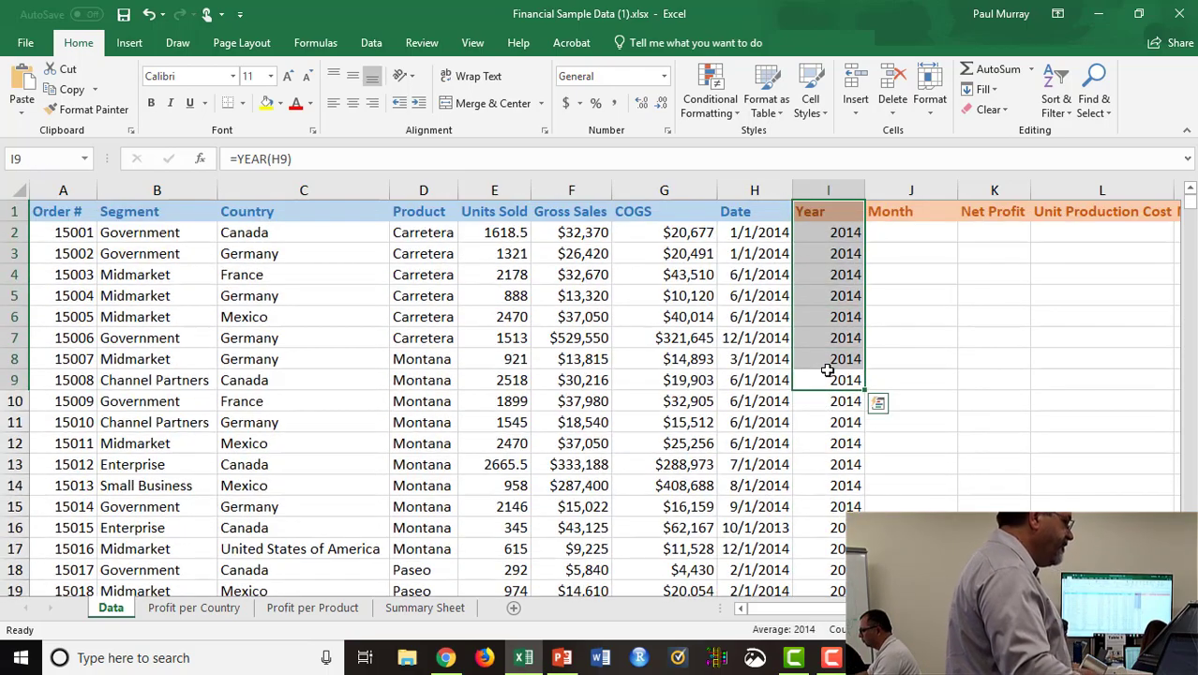
- Enter =MONTH(H2) in cell J2 and fill it down the Month column to the last record
left_click(908, 232)
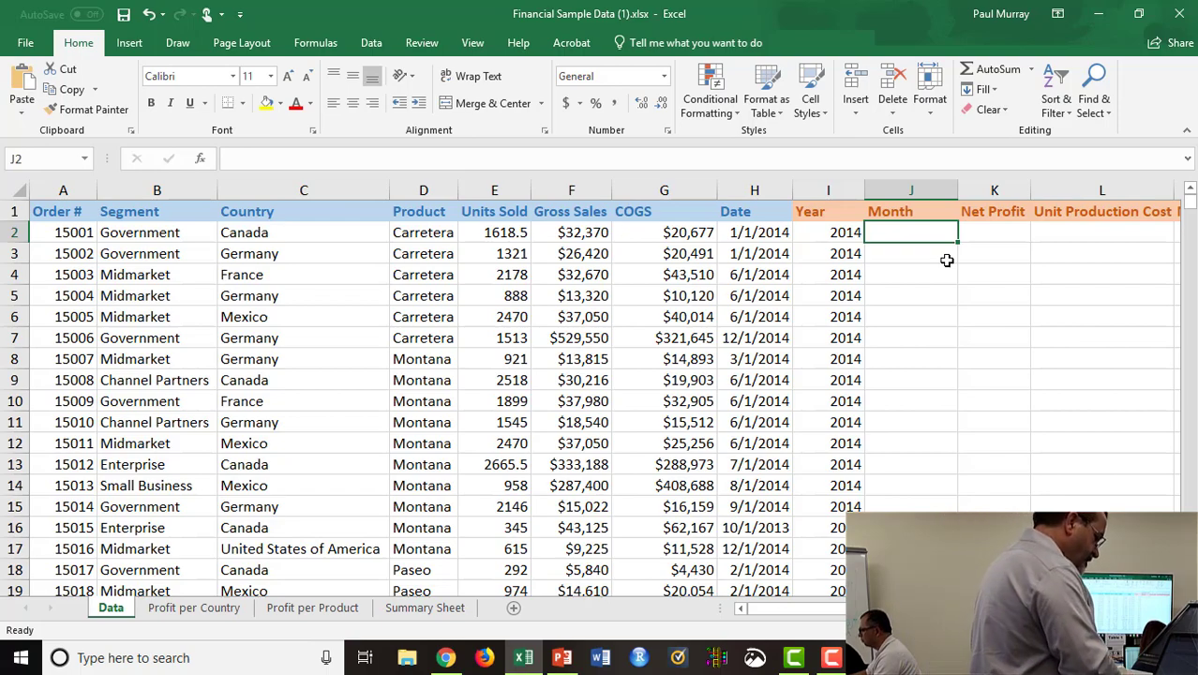
type("=month")
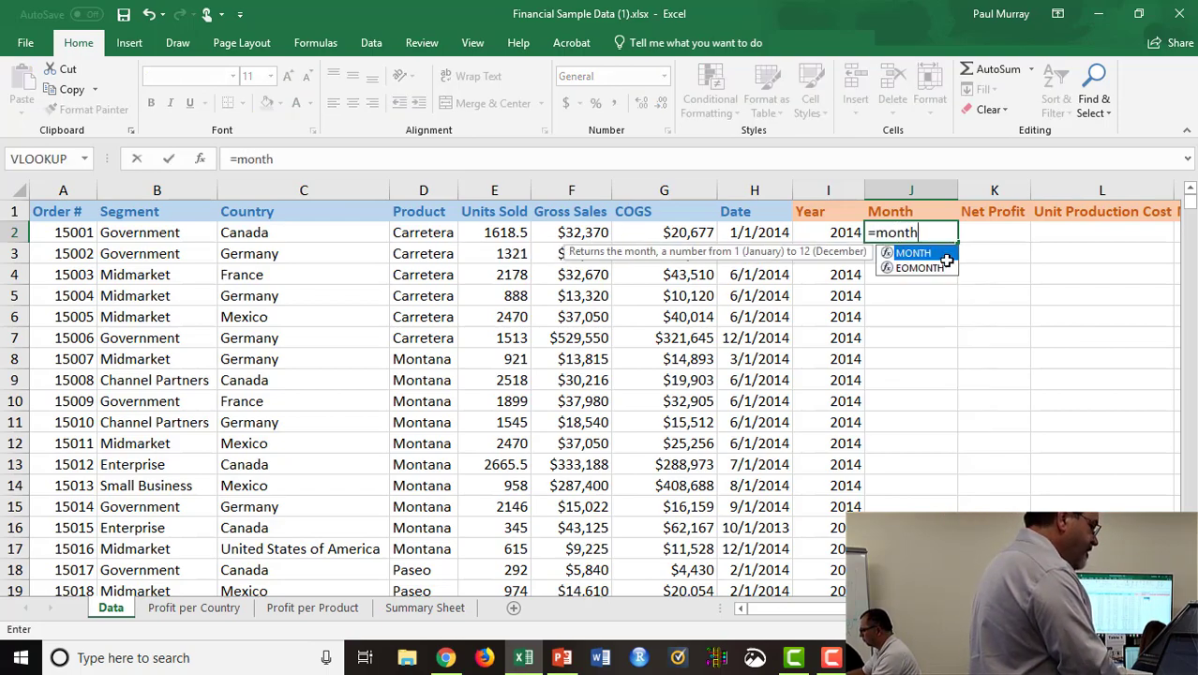
type("(")
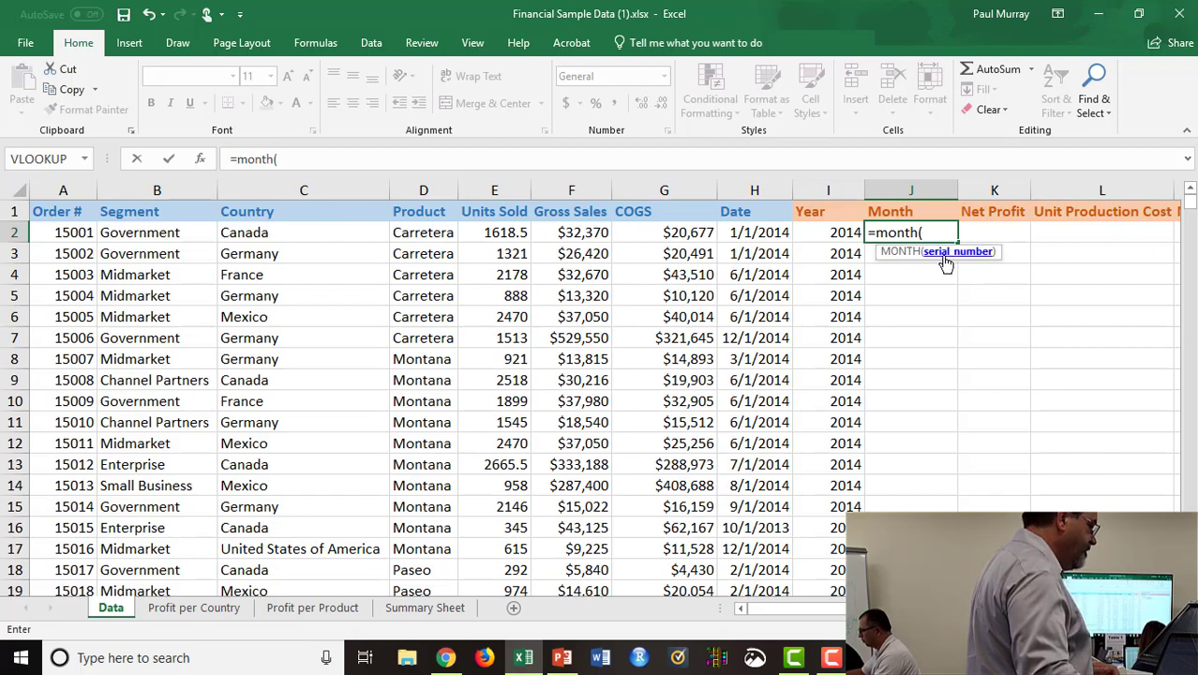
left_click(761, 232)
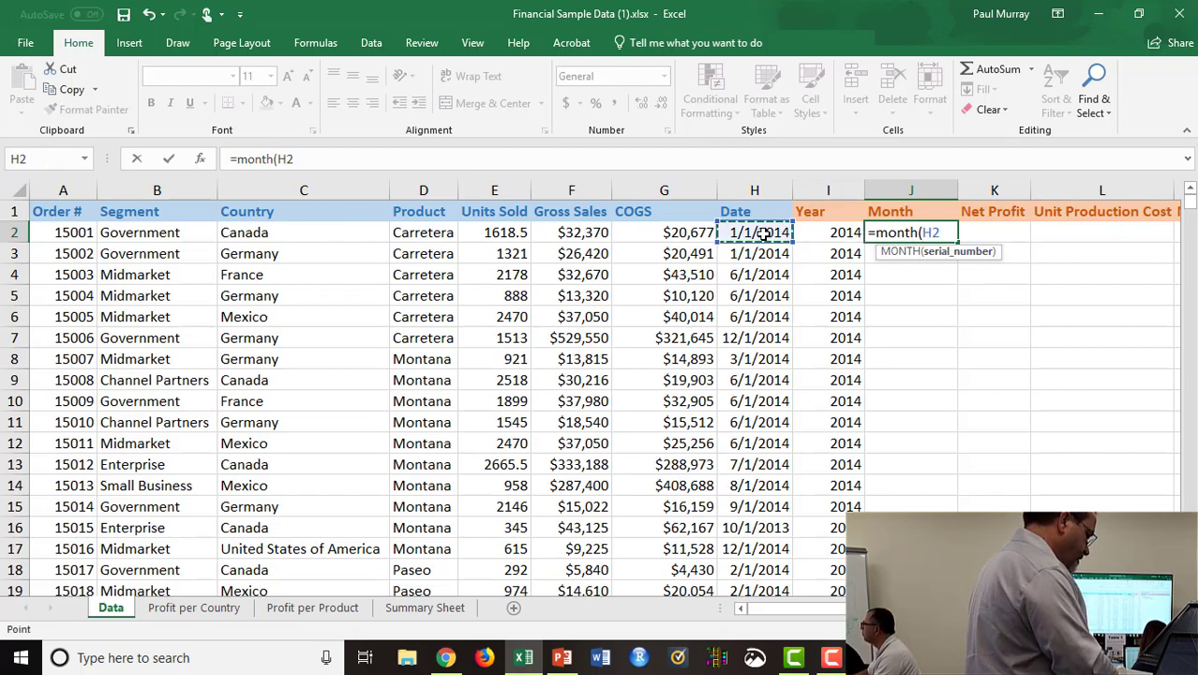
type(")")
key("ctrl+Return")
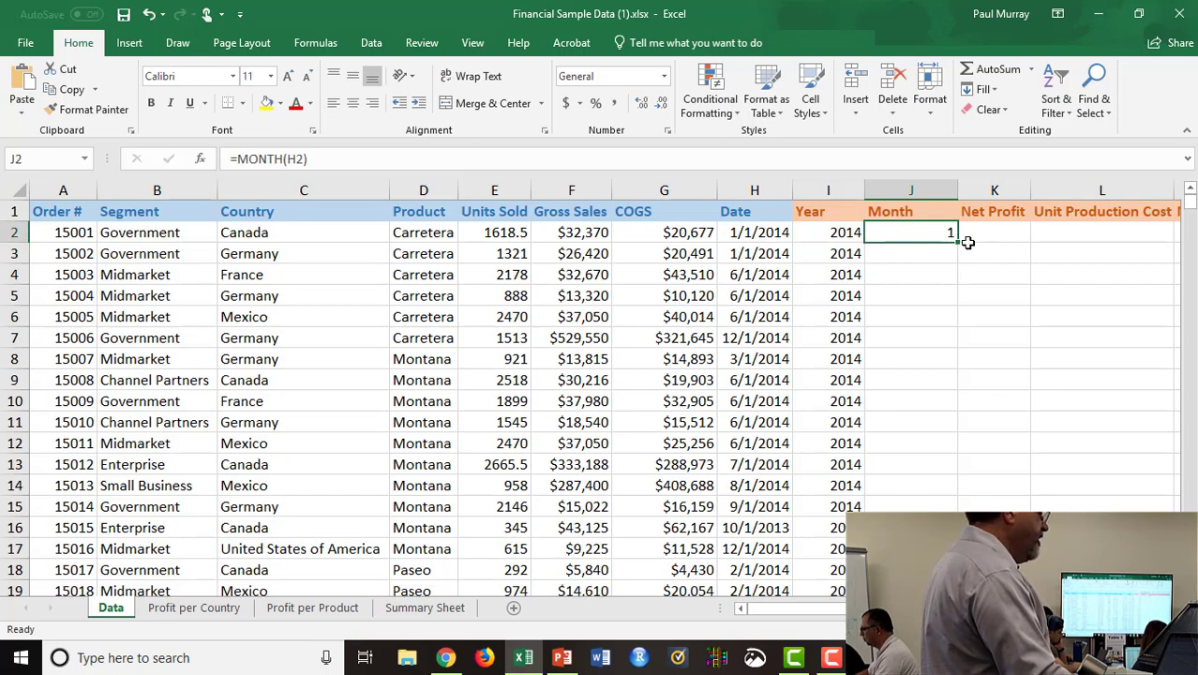
double_click(961, 243)
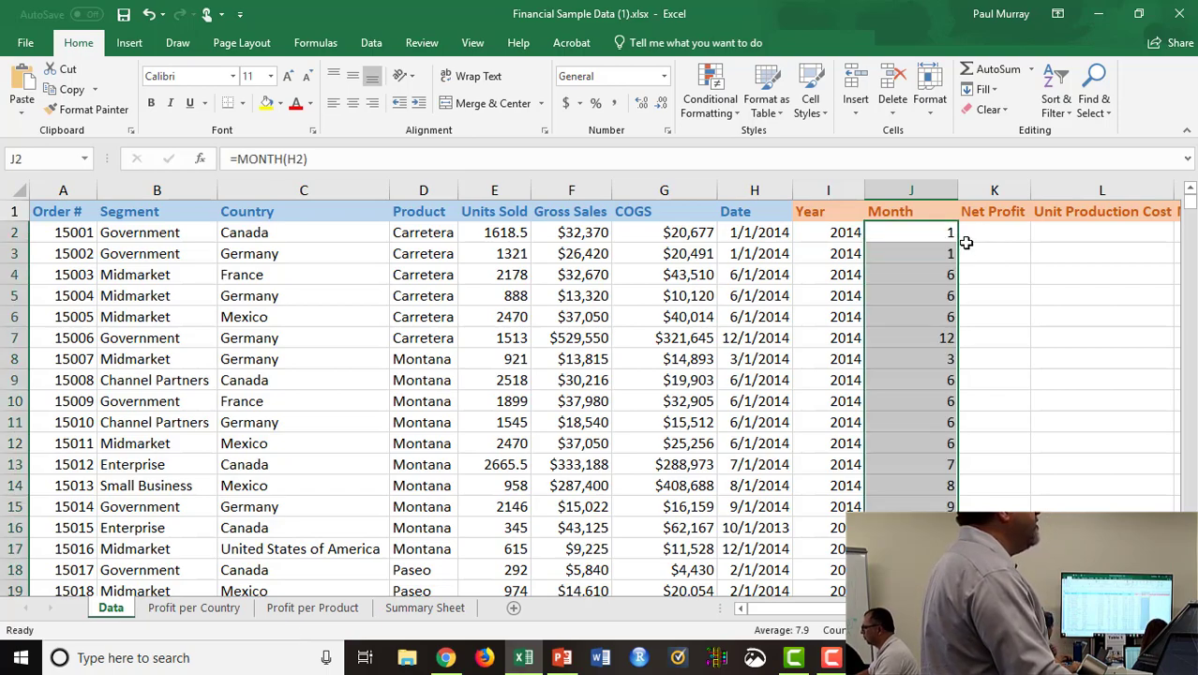
left_click(936, 441)
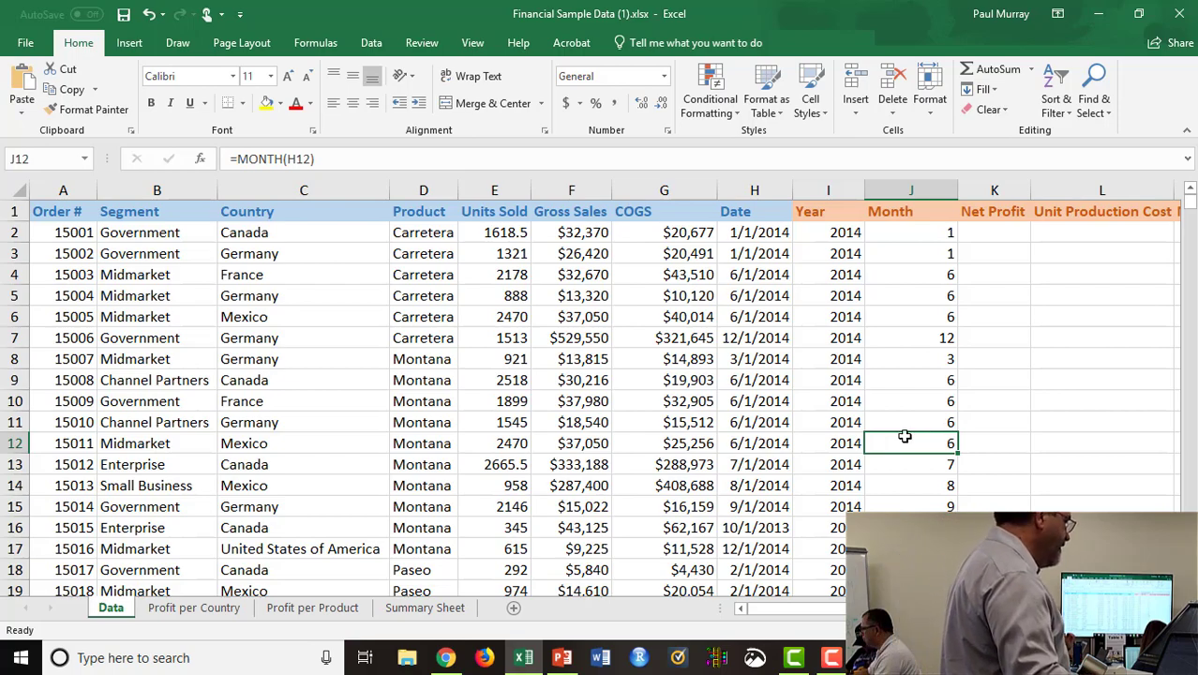
- Enter the formula =F2-G2 in cell K2 to calculate net profit as gross sales minus COGS
left_click(567, 235)
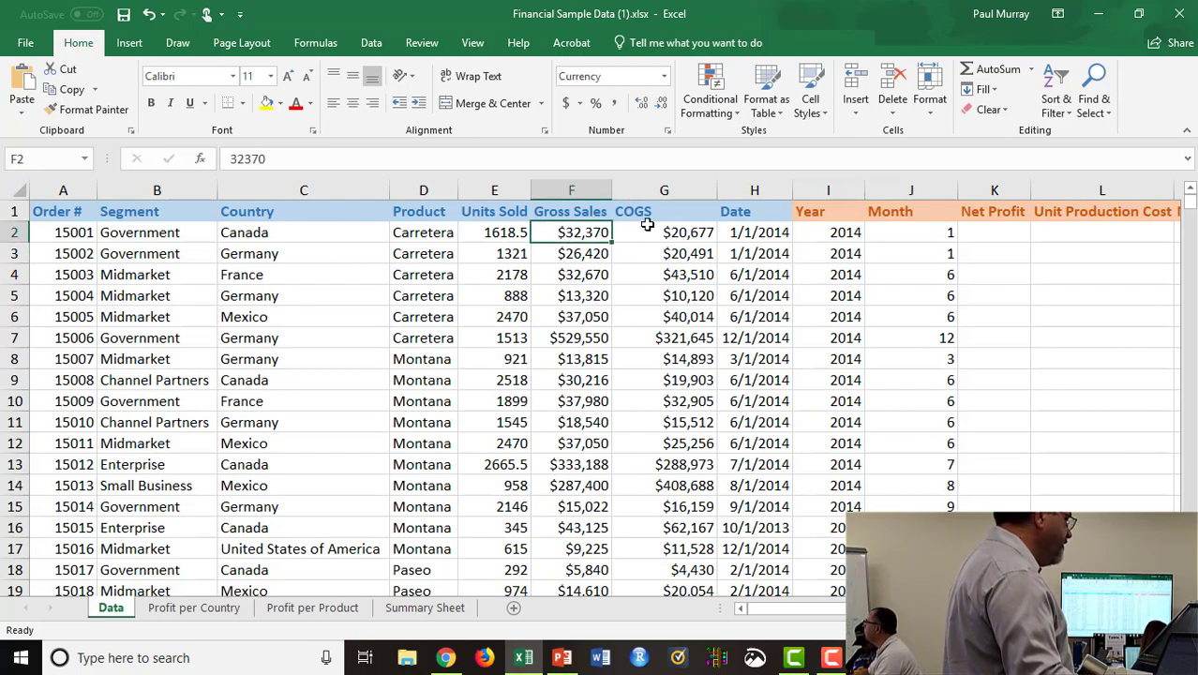
left_click(671, 232)
left_click(995, 234)
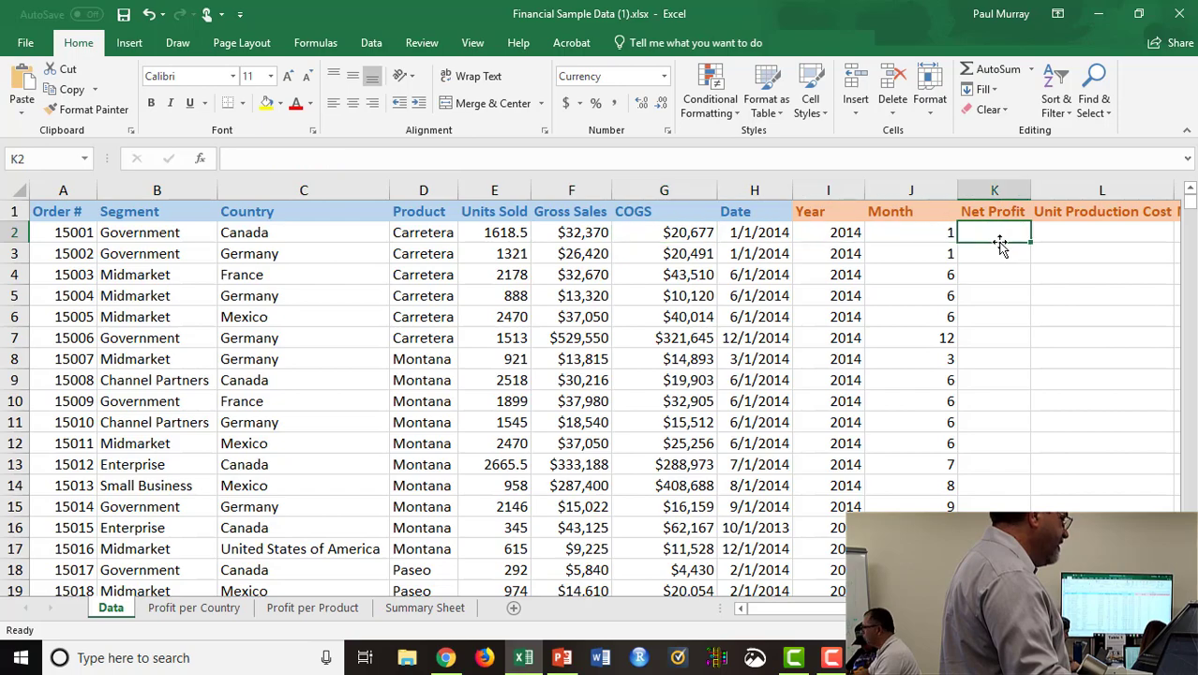
type("=")
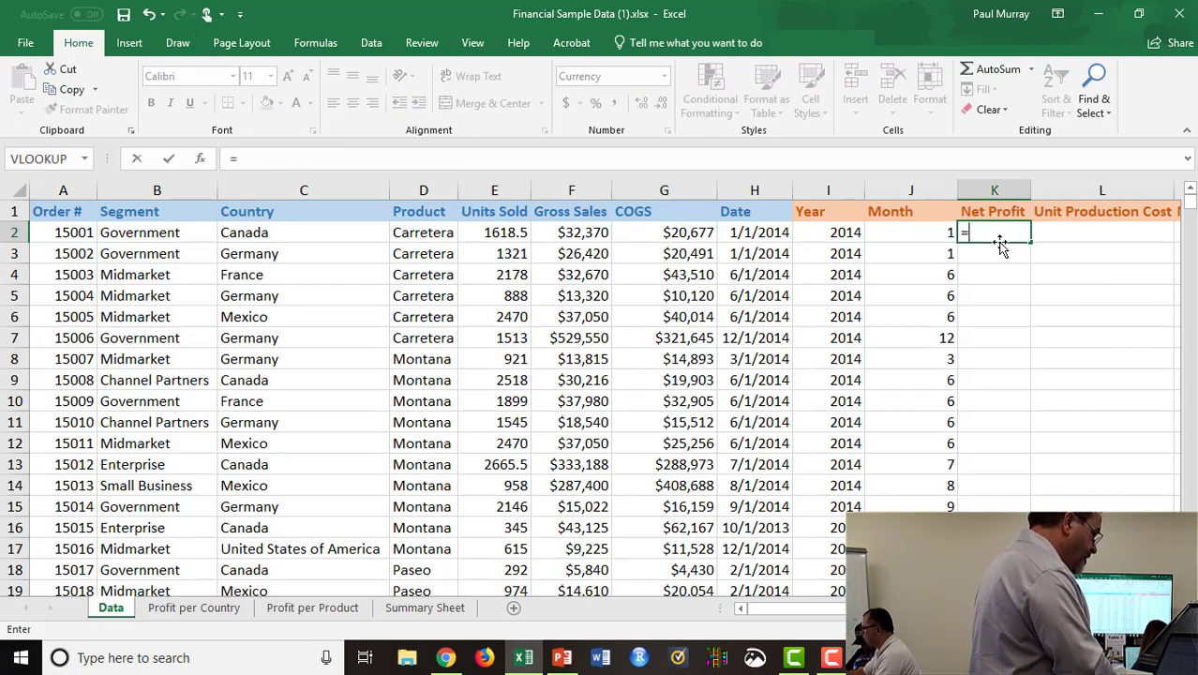
left_click(576, 239)
type("-")
left_click(668, 236)
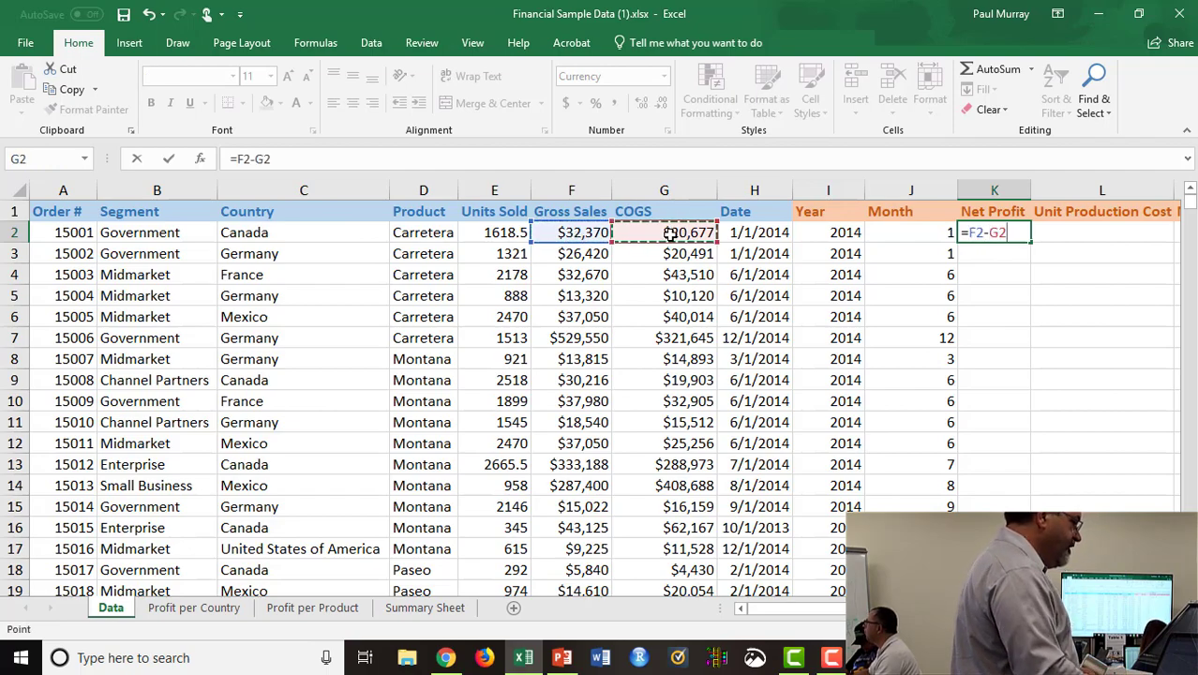
key("Return")
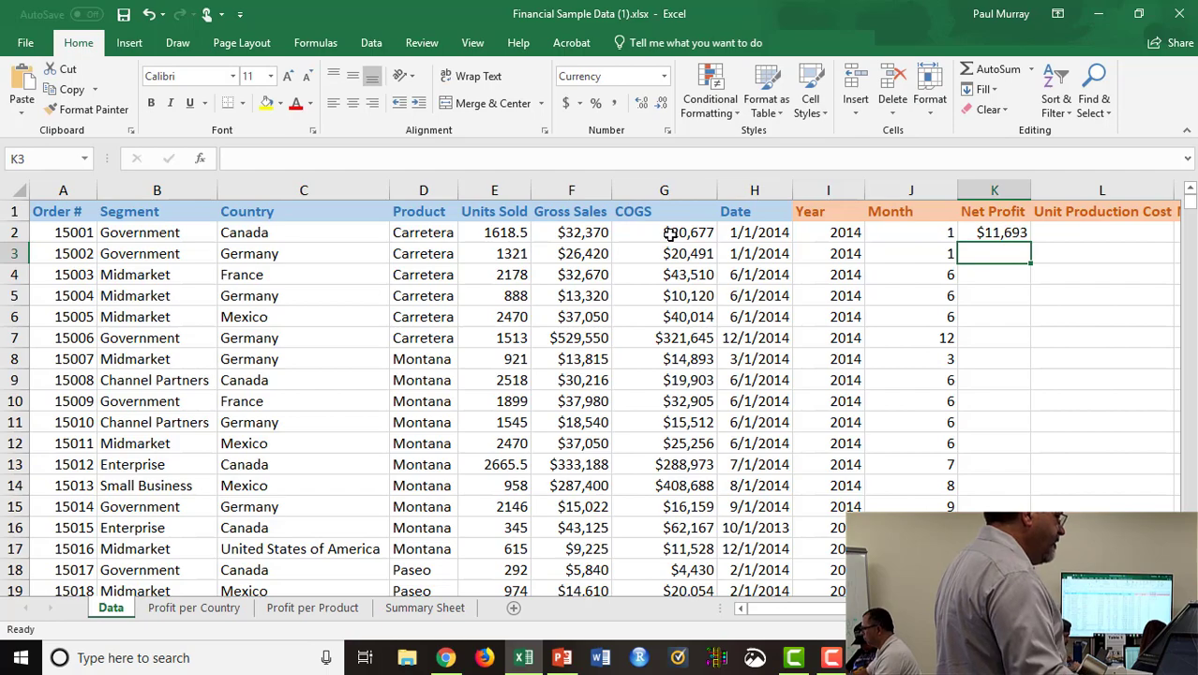
- Fill the net profit formula from K2 down the column to the last record and check the formulas in K8 and K14
left_click(991, 234)
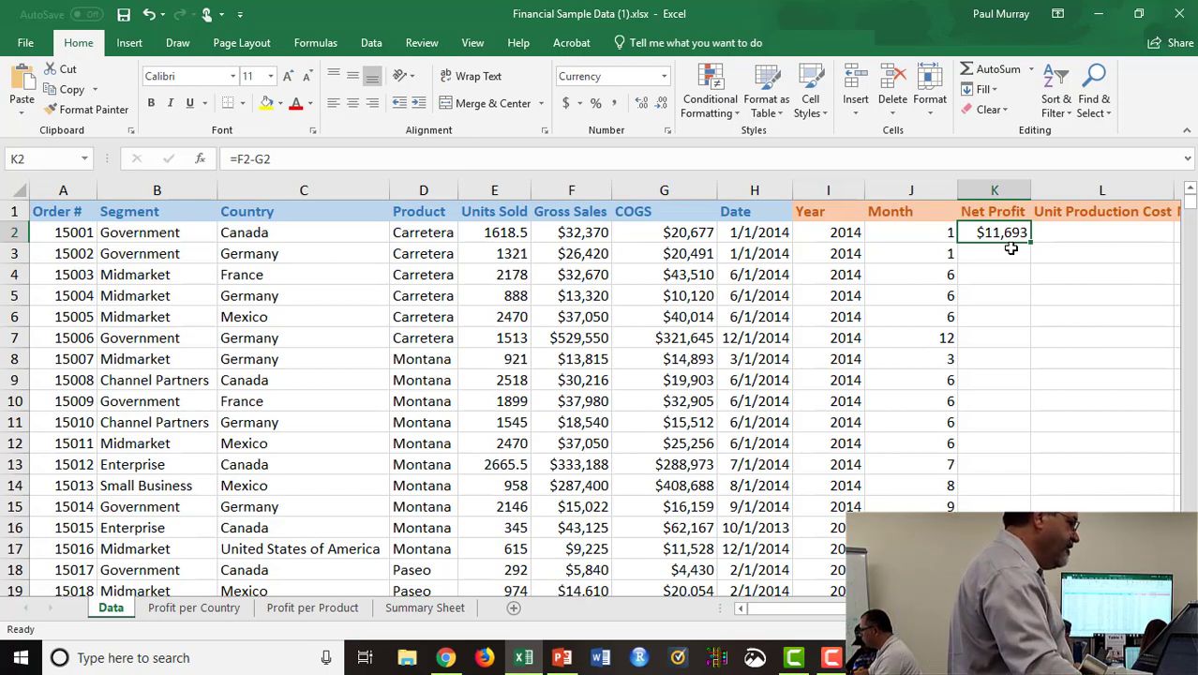
left_click_drag(1031, 245, 1031, 245)
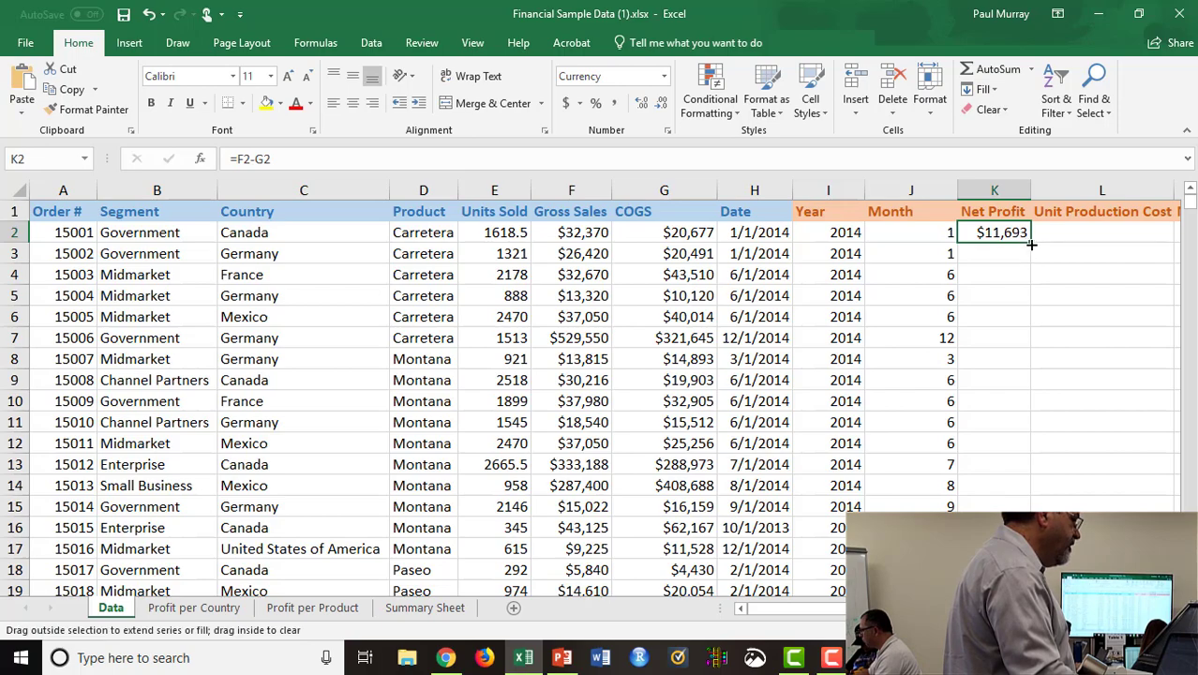
double_click(1031, 245)
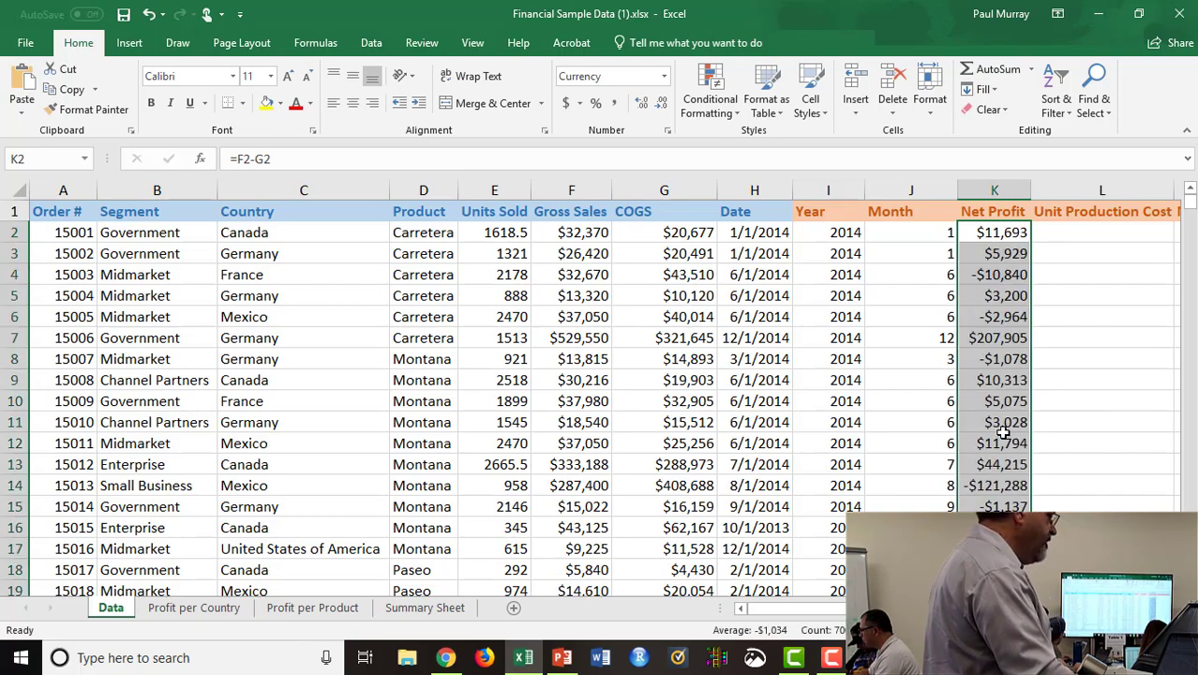
left_click(1005, 359)
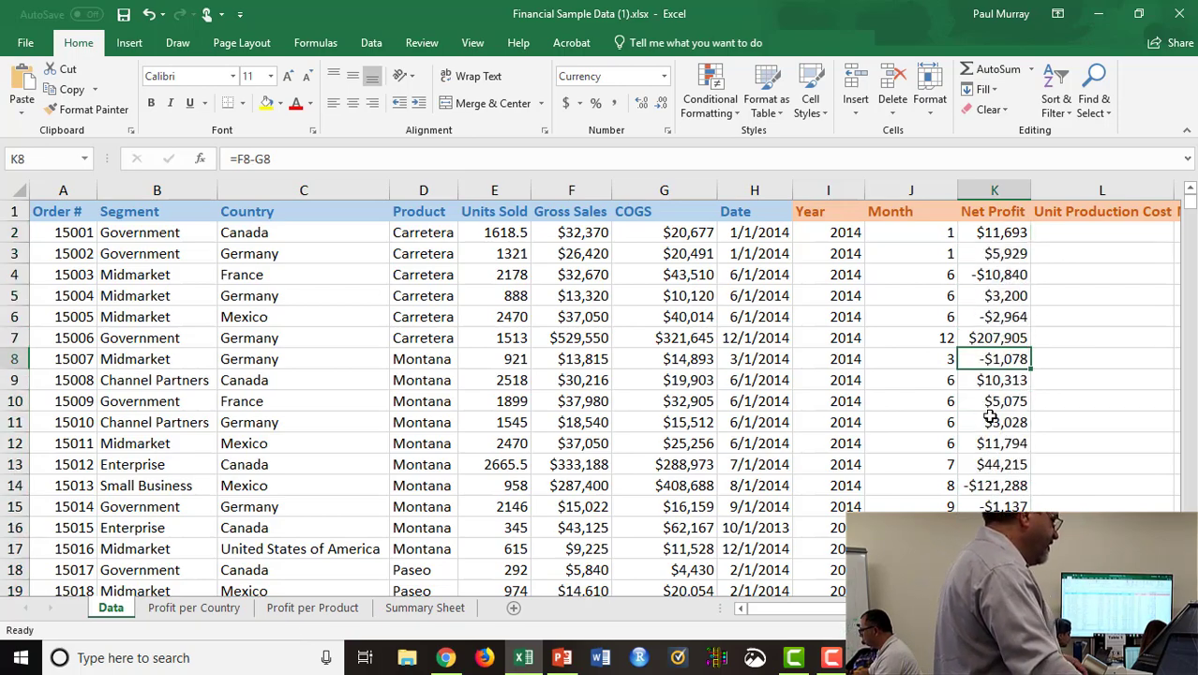
left_click(997, 487)
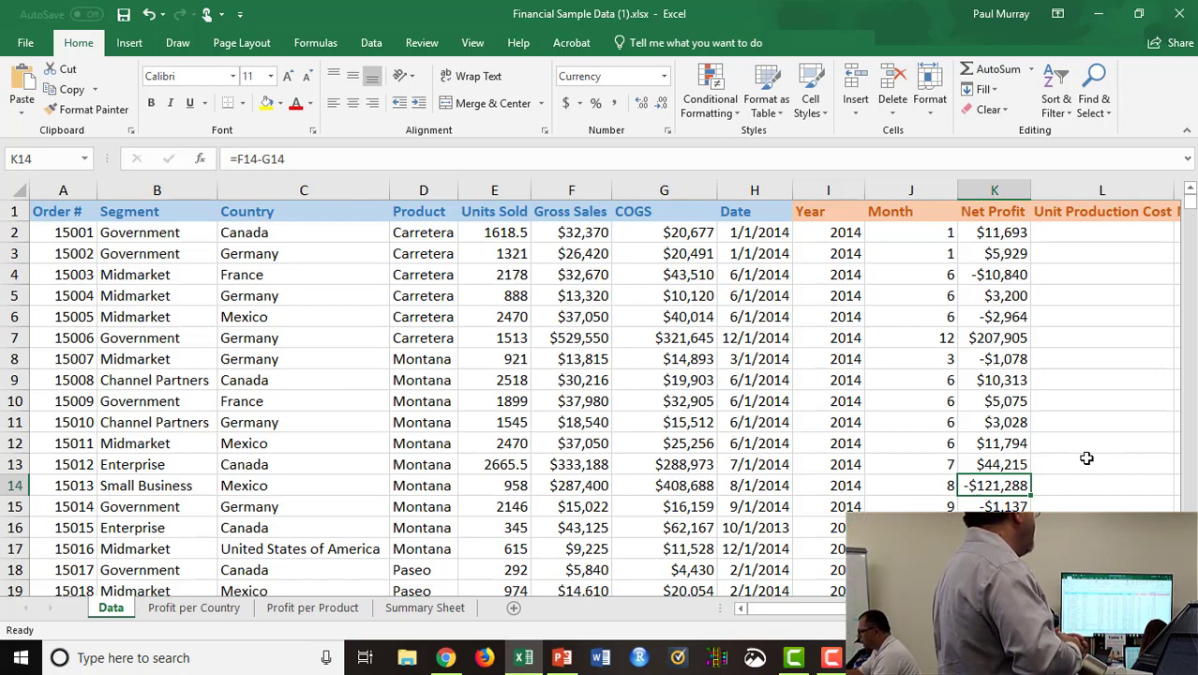
- Enter the formula =G2/E2 in cell L2 to calculate unit production cost from COGS and units sold
left_click(1088, 233)
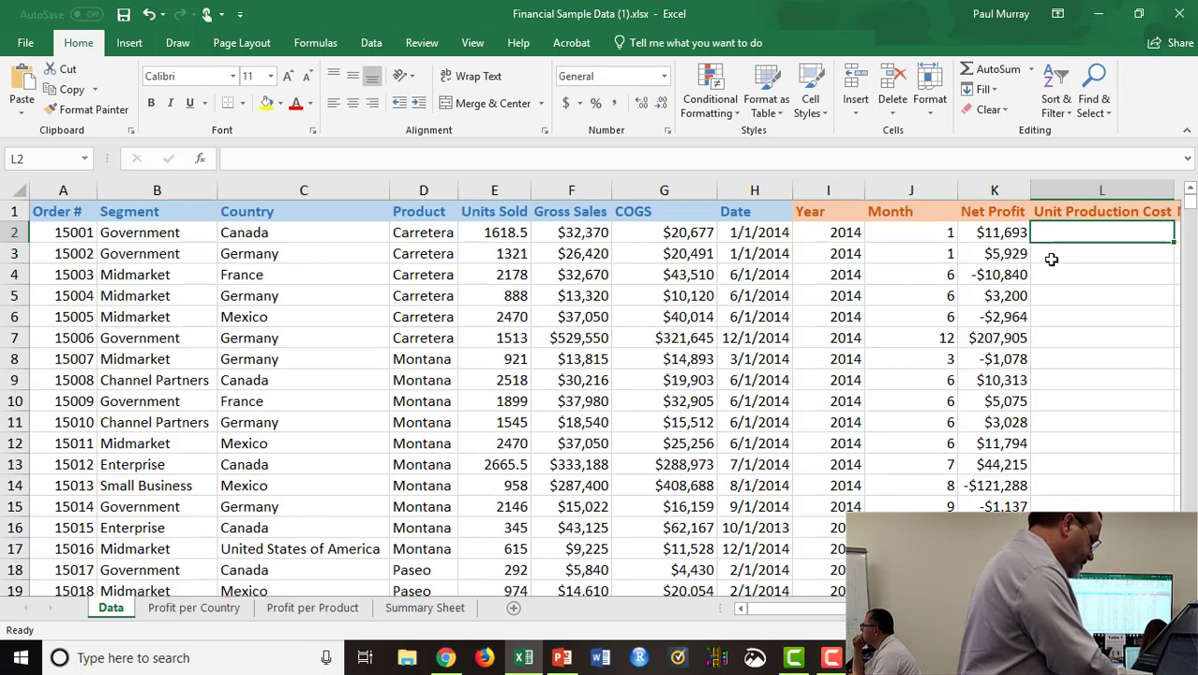
type("=")
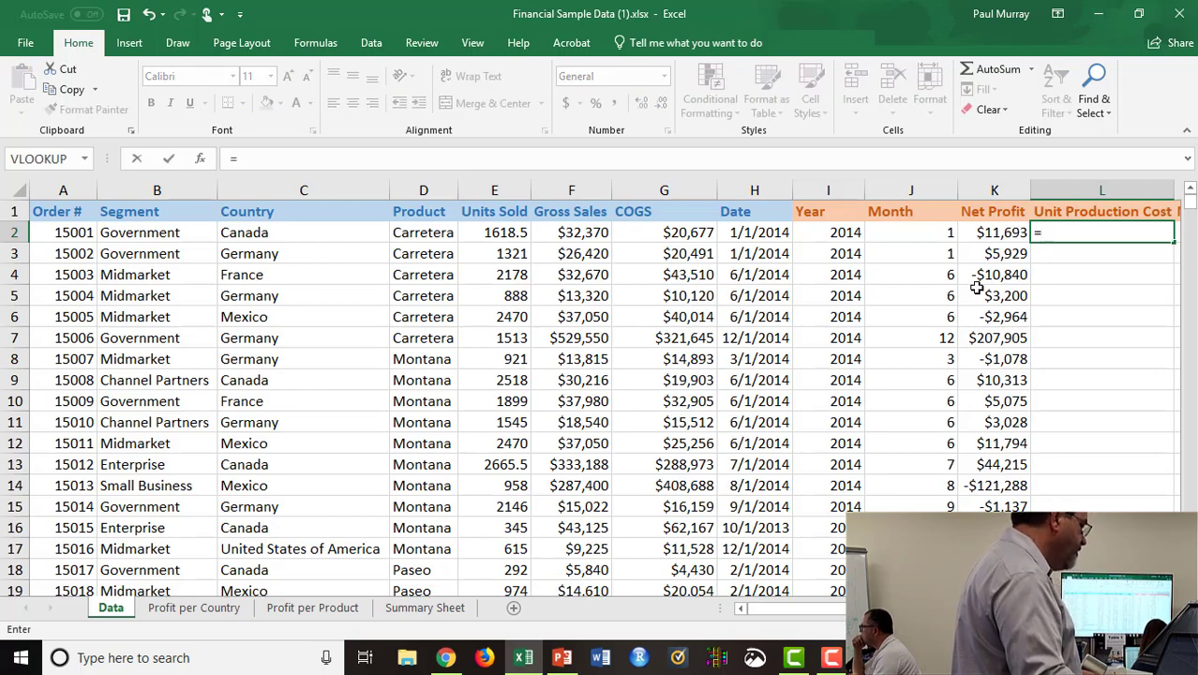
left_click(689, 242)
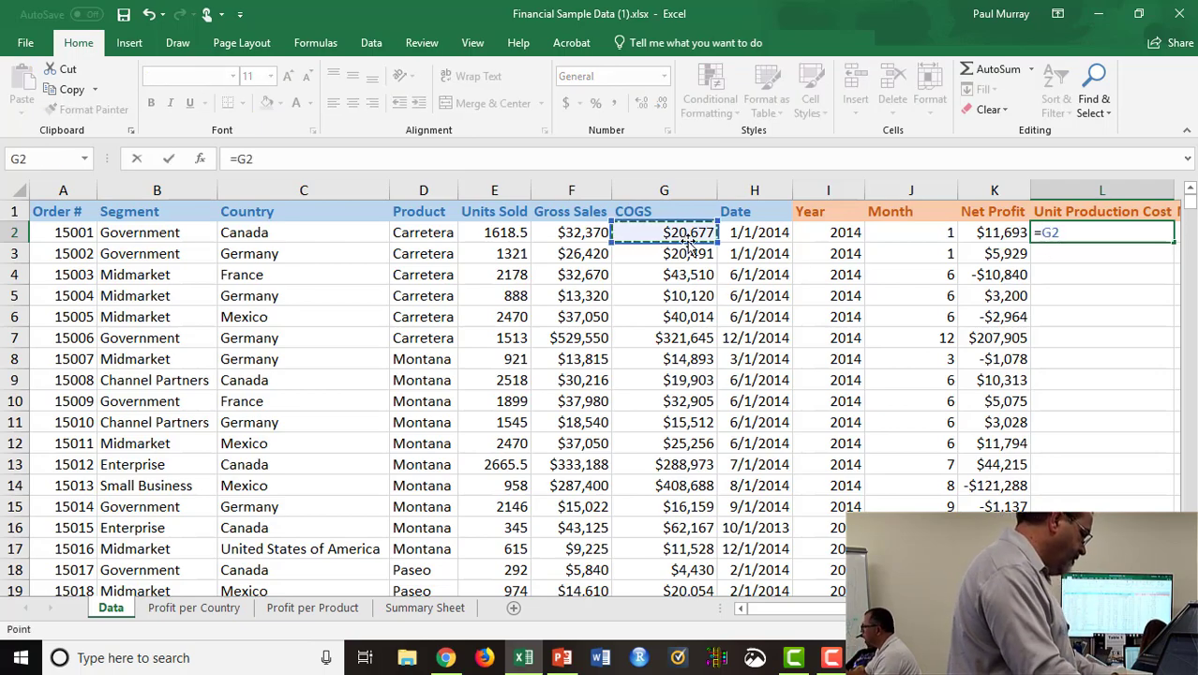
type("/")
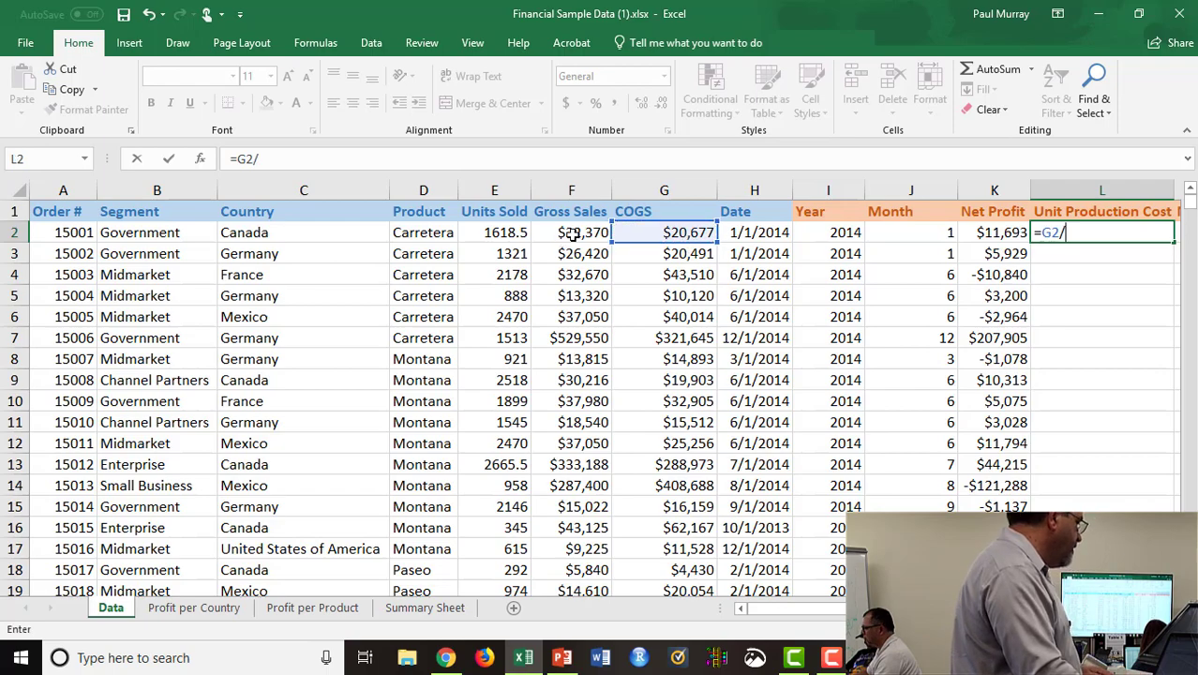
left_click(504, 232)
key("Return")
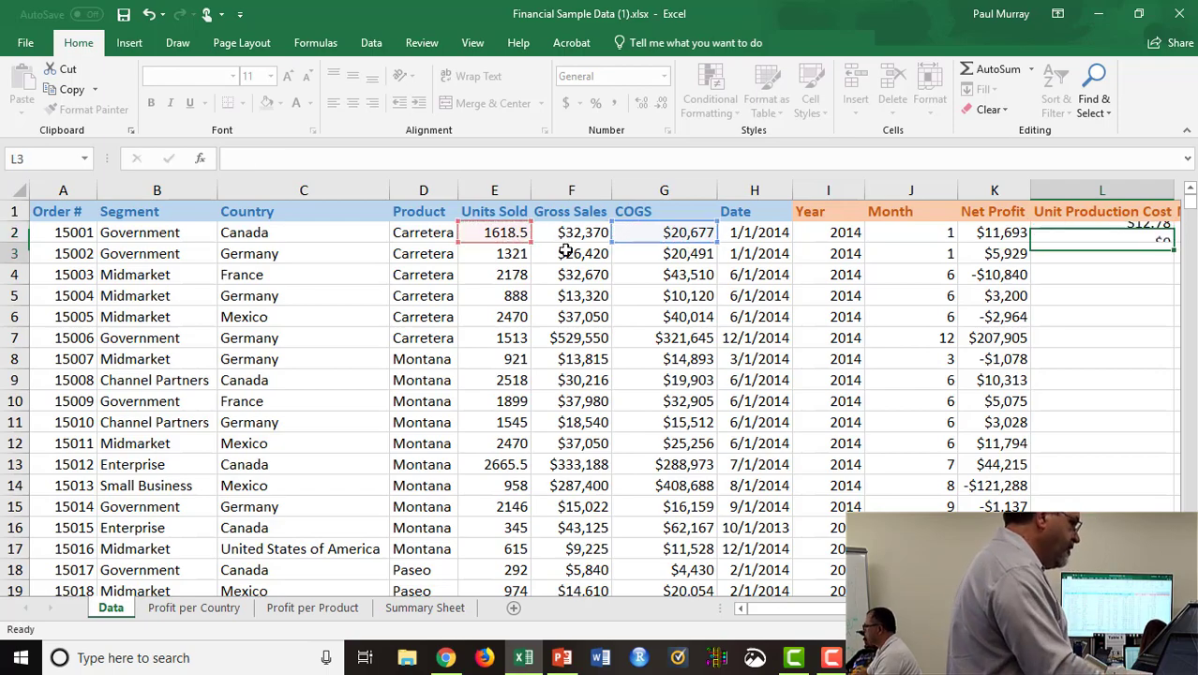
- Fill the unit production cost formula from L2 down the column to the last record
left_click_drag(994, 608, 1033, 609)
left_click(1078, 233)
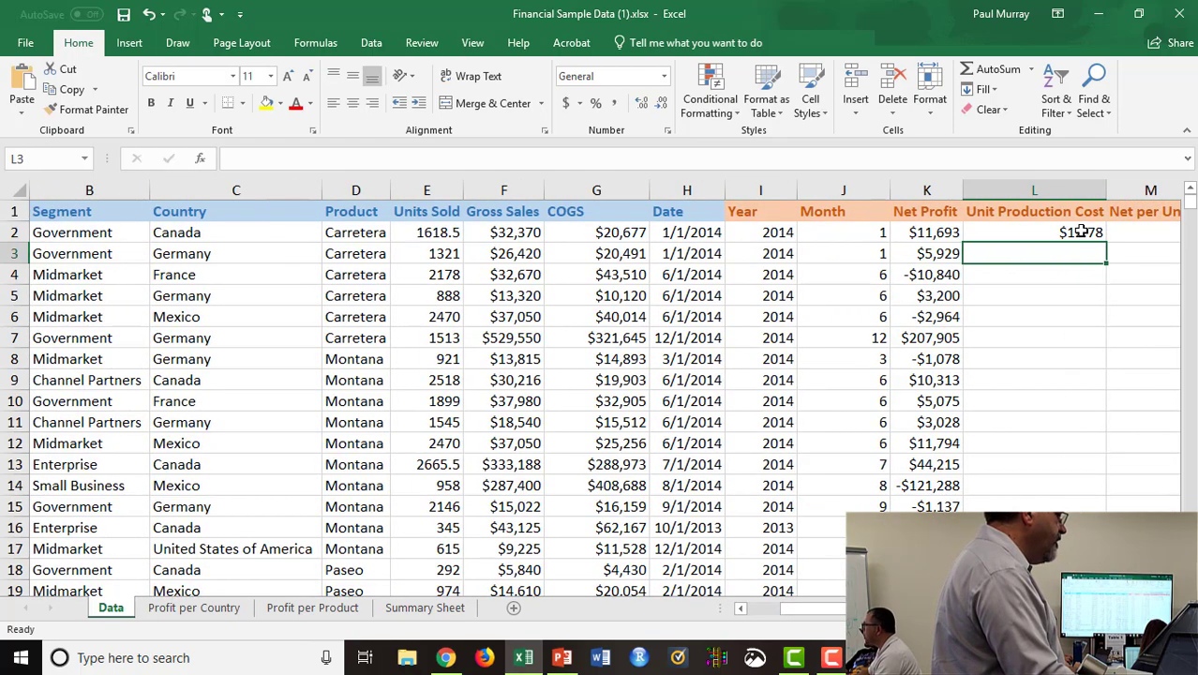
double_click(1108, 242)
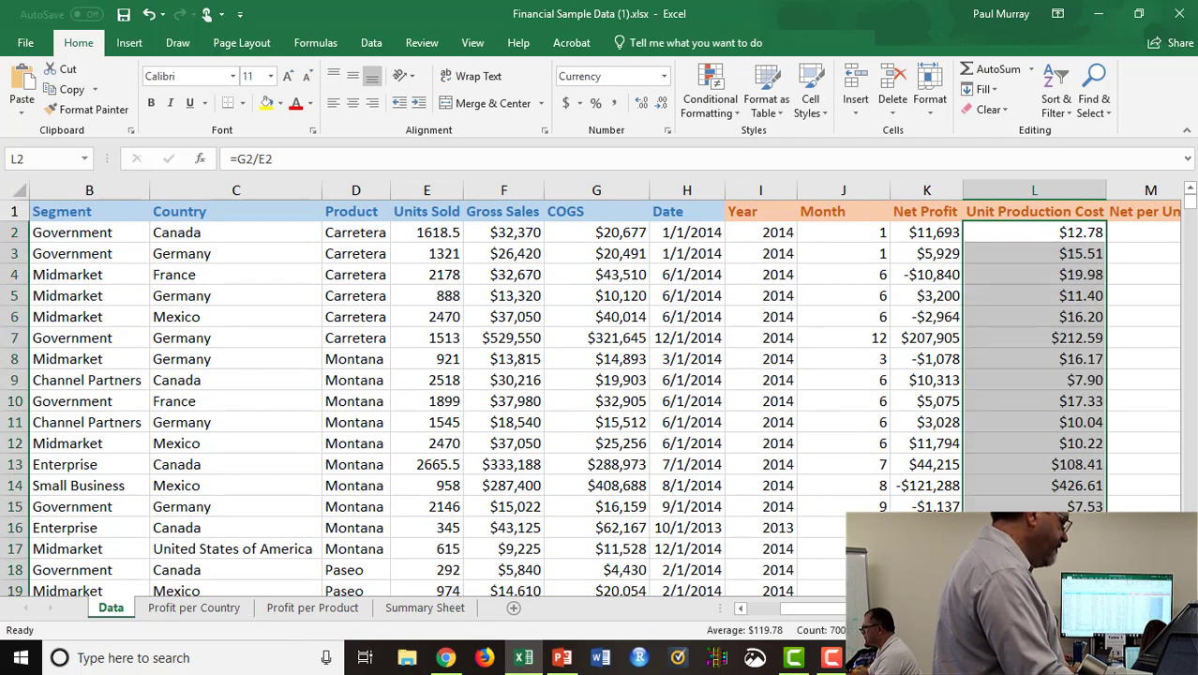
- Enter the formula =K2/E2 in cell M2 to calculate net per unit from net profit and units sold
left_click_drag(992, 609, 1022, 608)
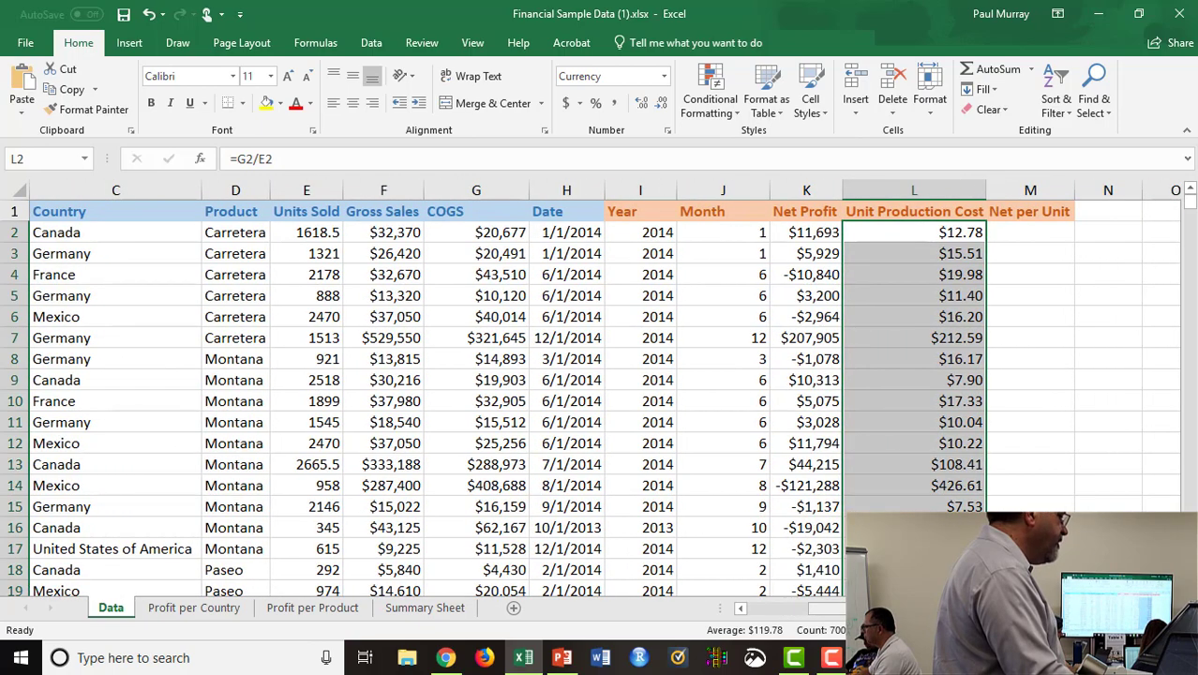
left_click(1031, 235)
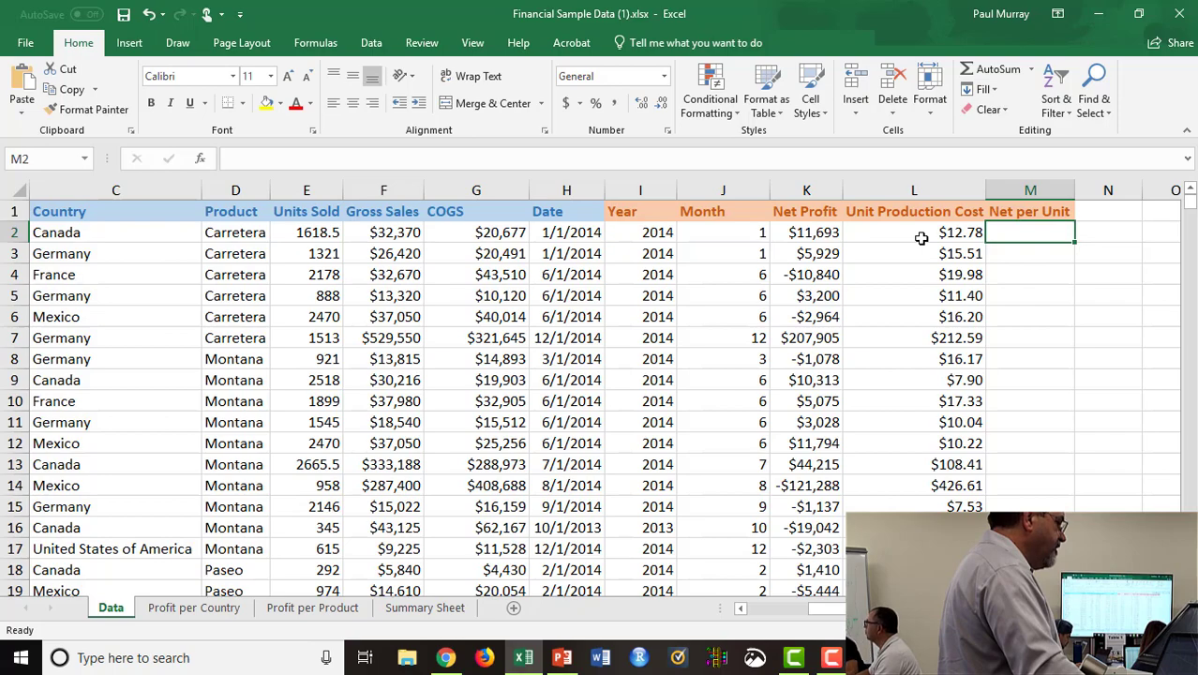
left_click(808, 233)
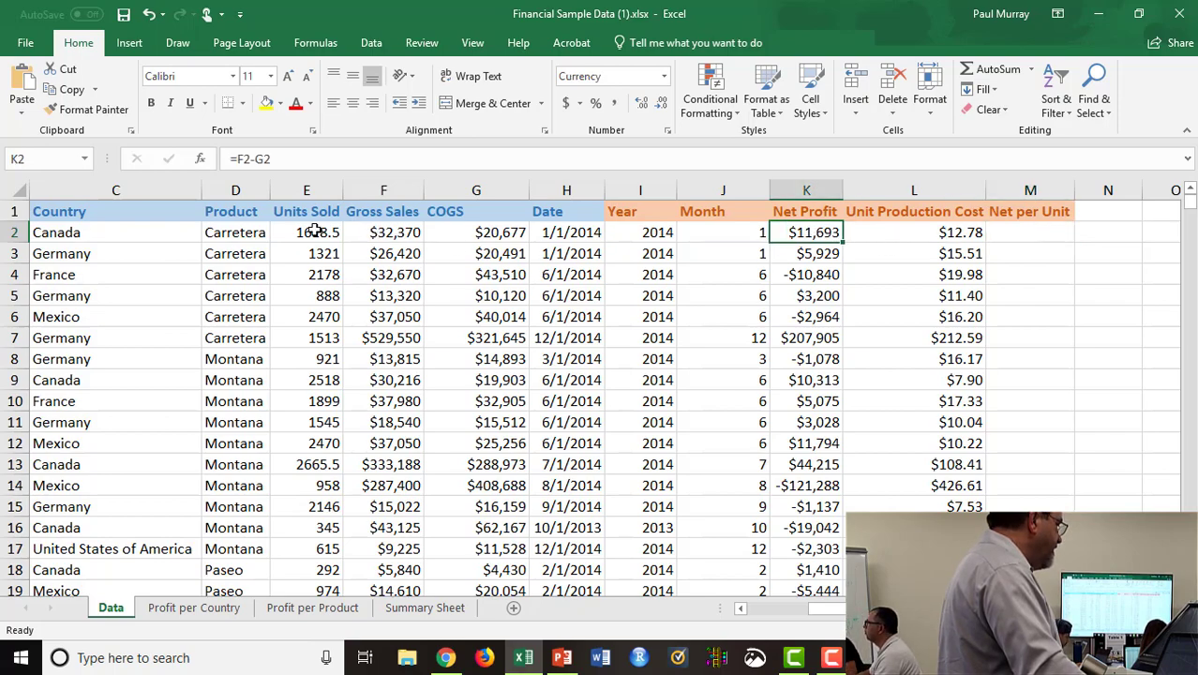
left_click(1041, 231)
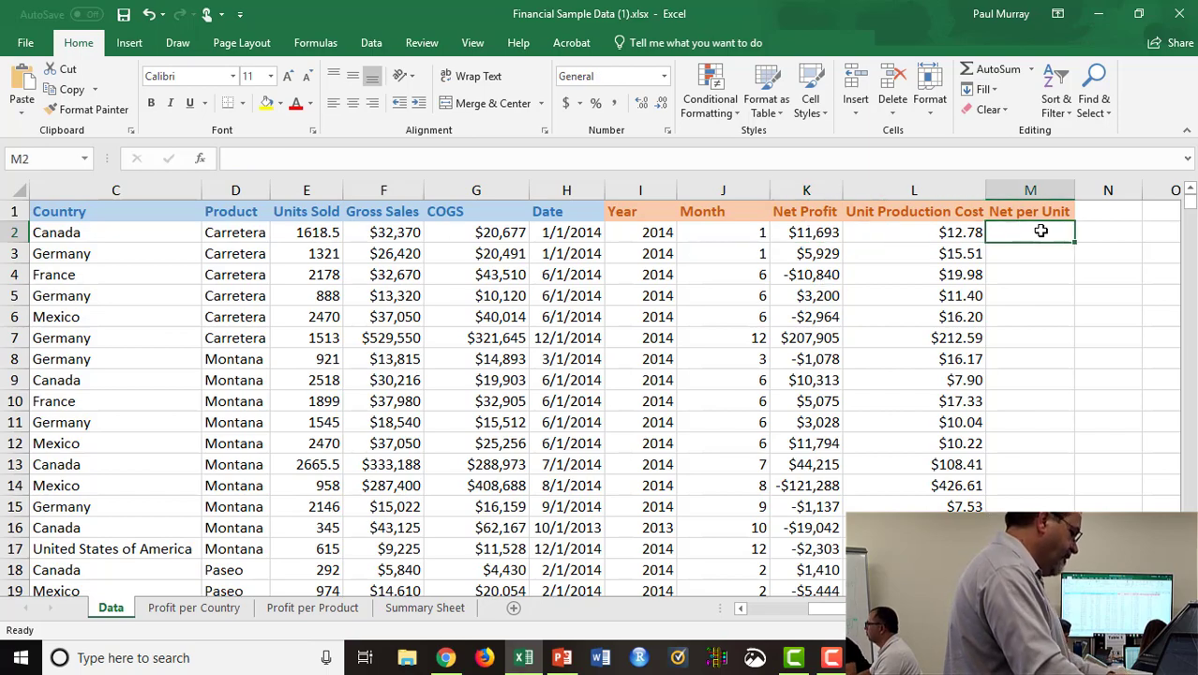
type("=")
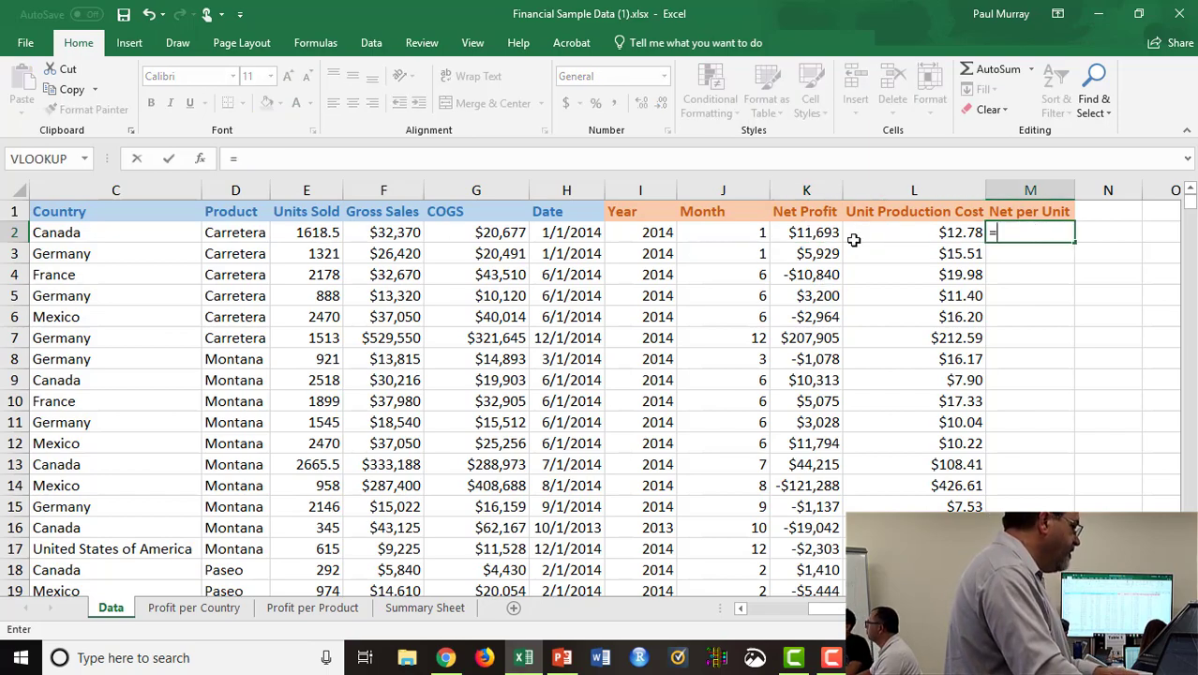
left_click(804, 233)
type("/")
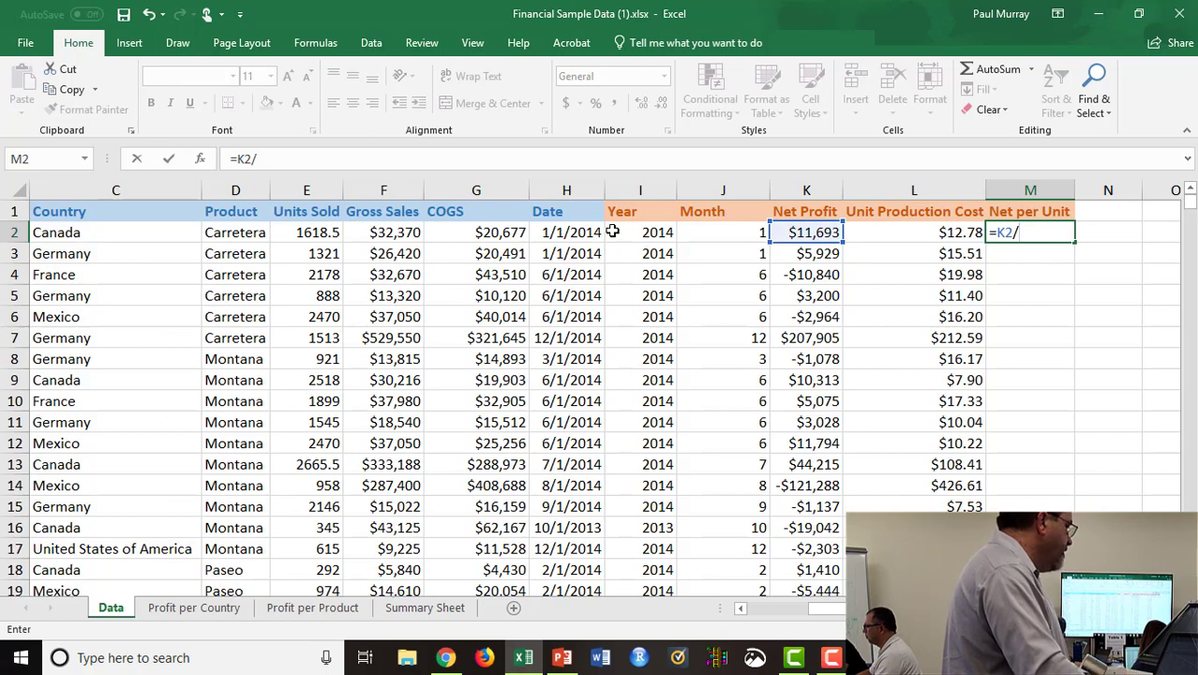
left_click(314, 234)
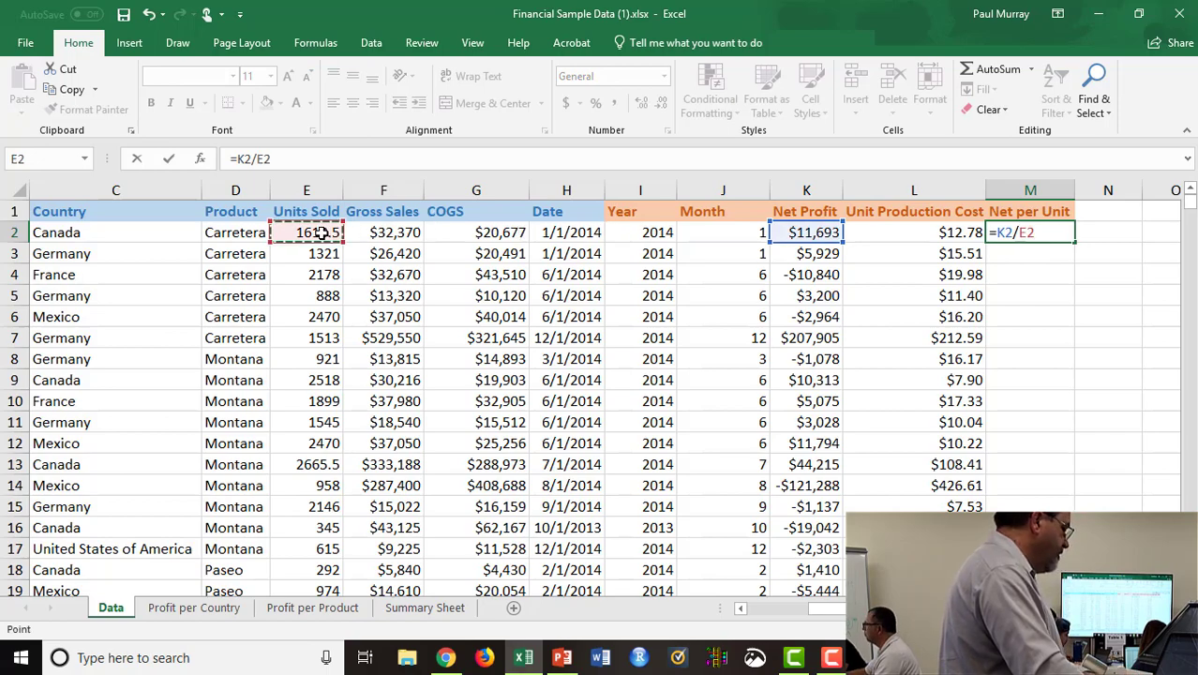
key("Return")
- Fill the net per unit formula from M2 down the column to the last record and clear the selection
left_click(1039, 236)
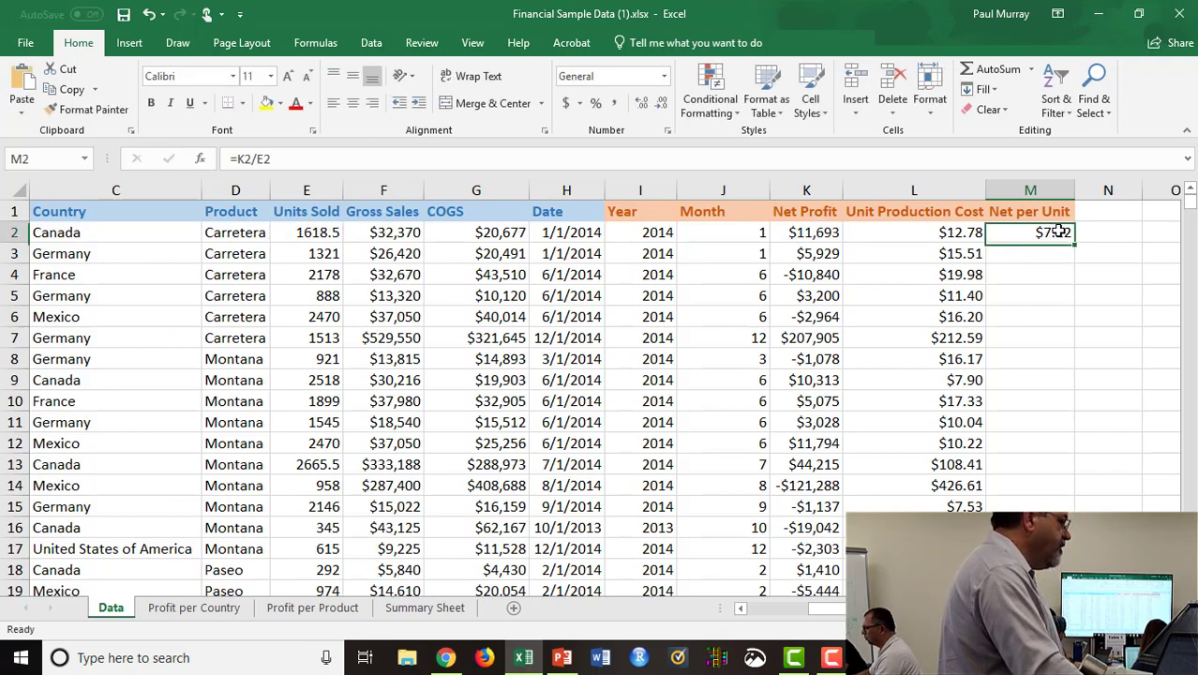
double_click(1074, 245)
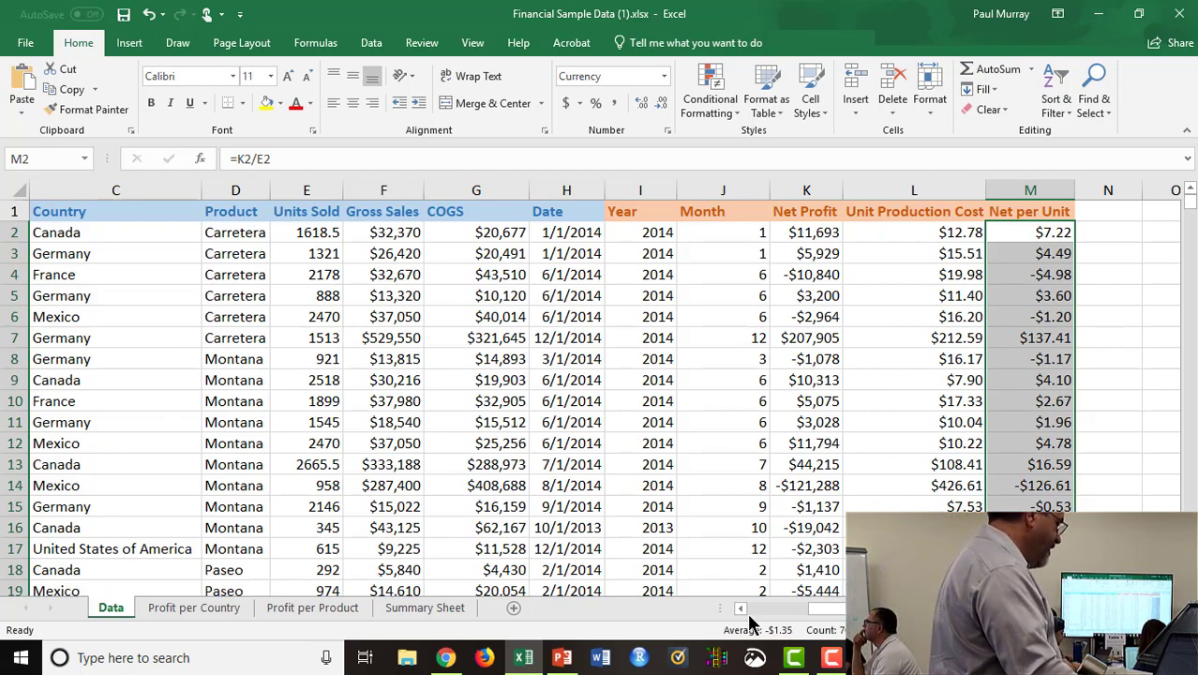
left_click(167, 255)
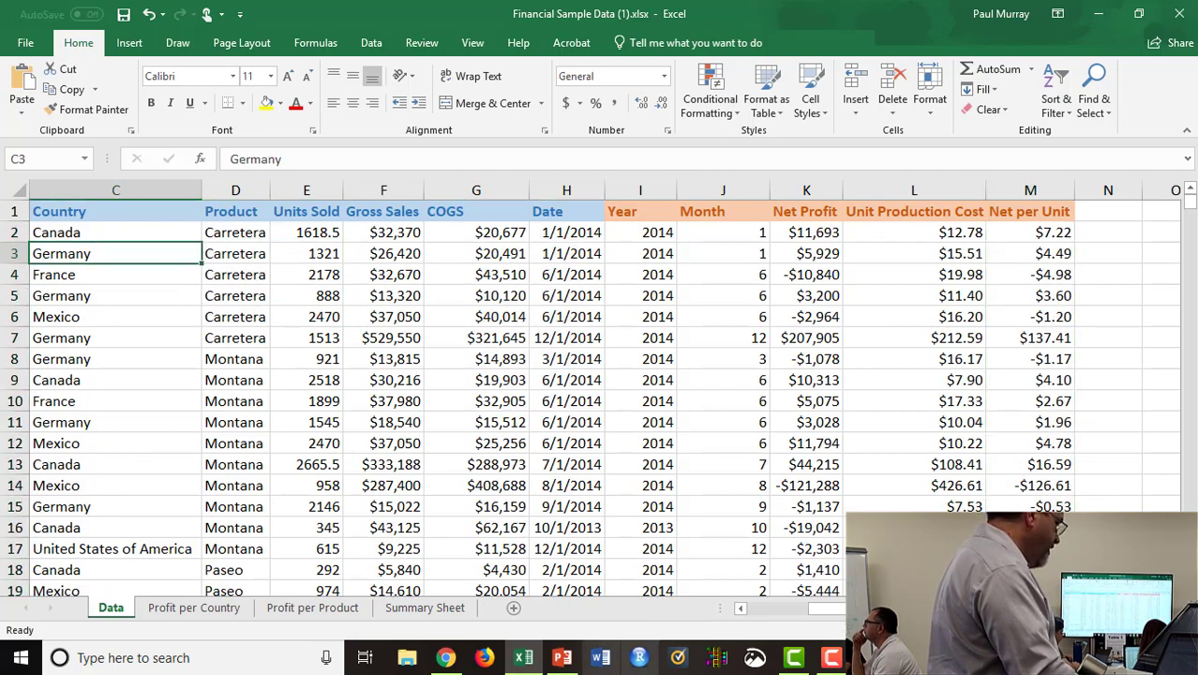
- Review the pivot table requirements of the Excel 5 Office Depot assignment in Chrome and return to the Excel workbook
left_click(446, 658)
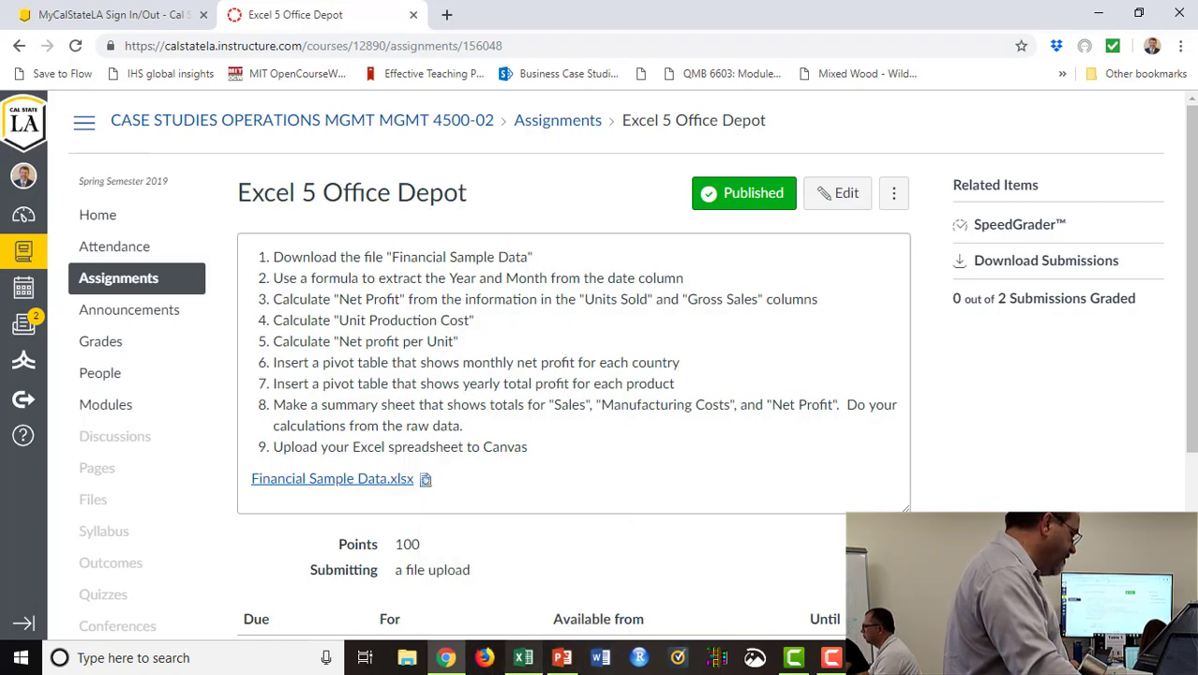
left_click(523, 659)
left_click(640, 379)
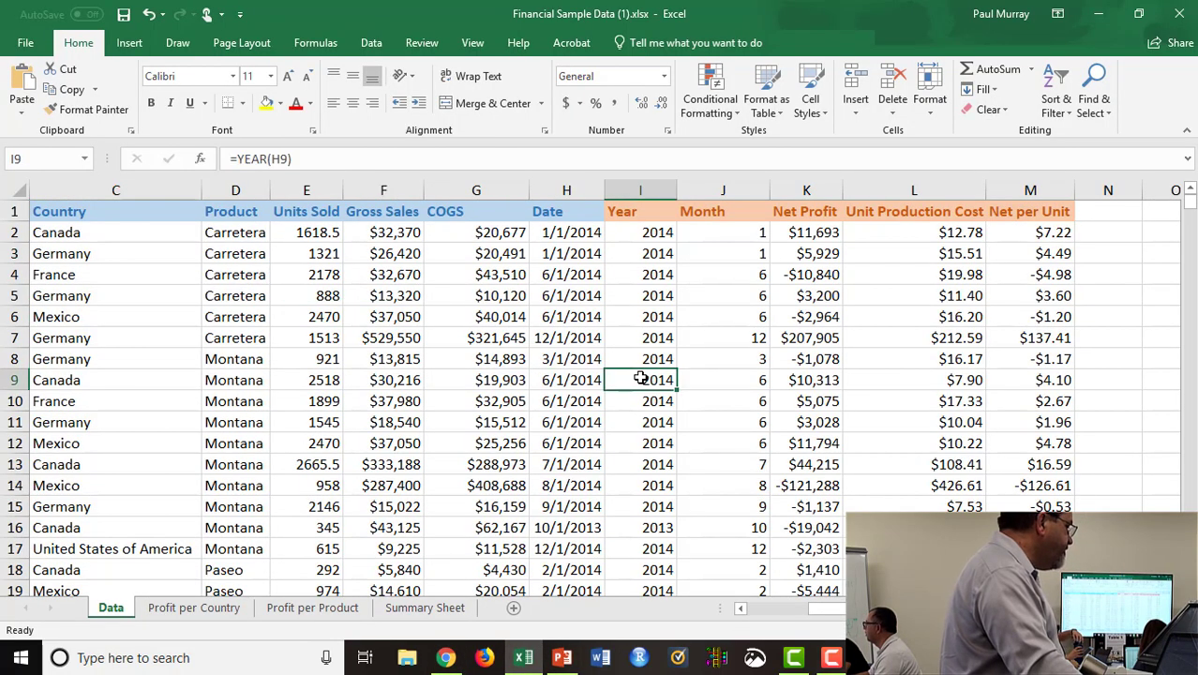
left_click(110, 206)
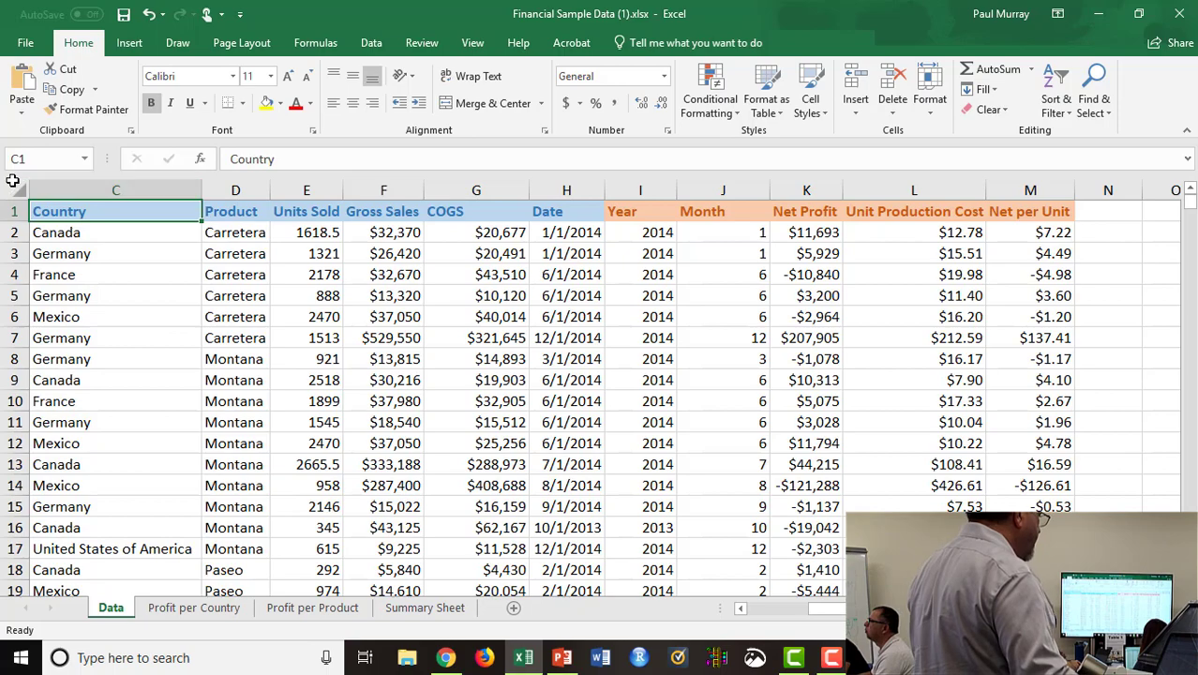
left_click(21, 191)
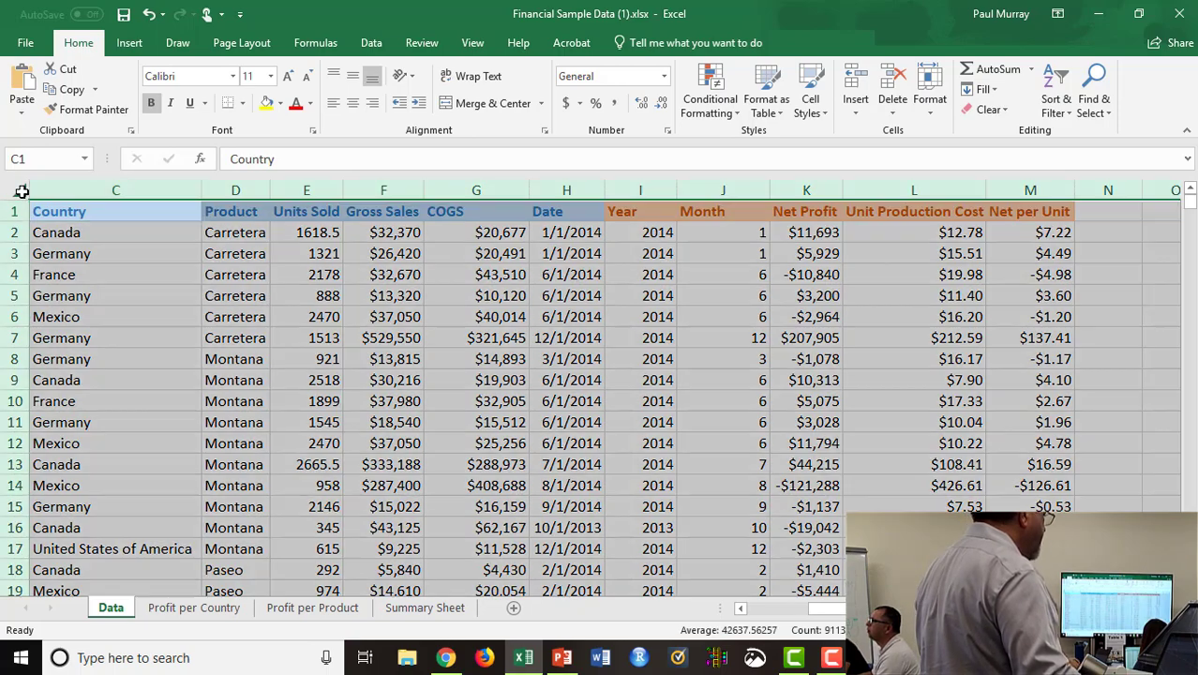
left_click(88, 251)
- Insert a pivot table on a new worksheet from the Data sheet range C1:M701
left_click(96, 210)
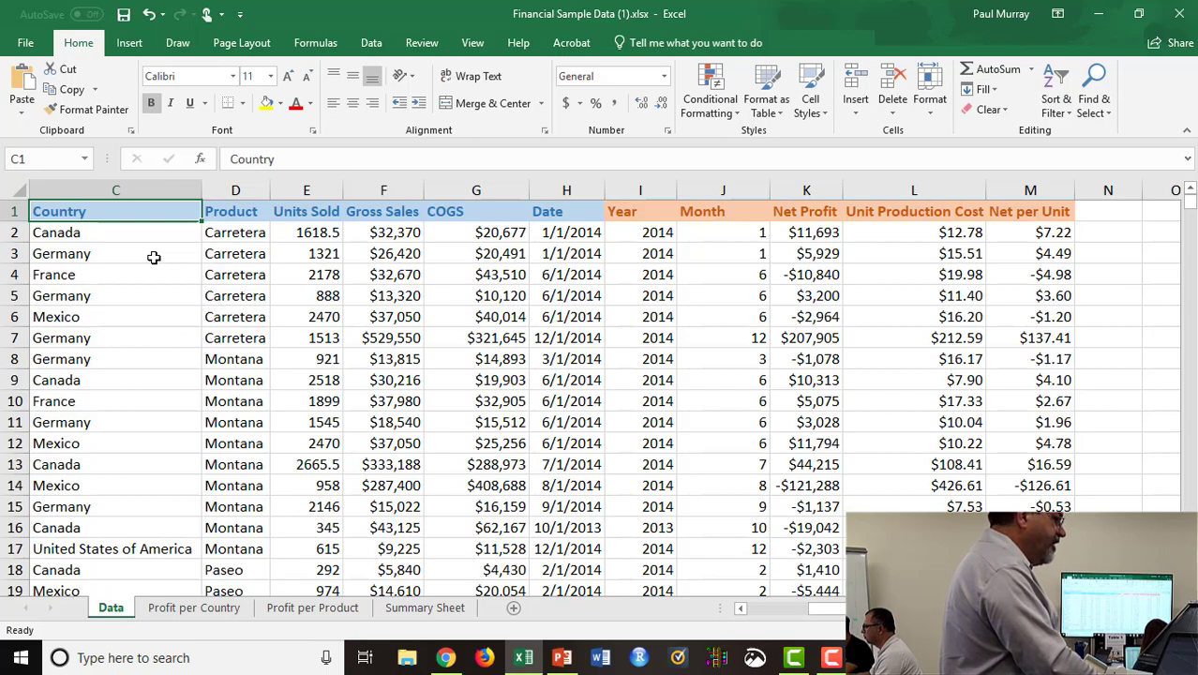
key("ctrl+shift+Right")
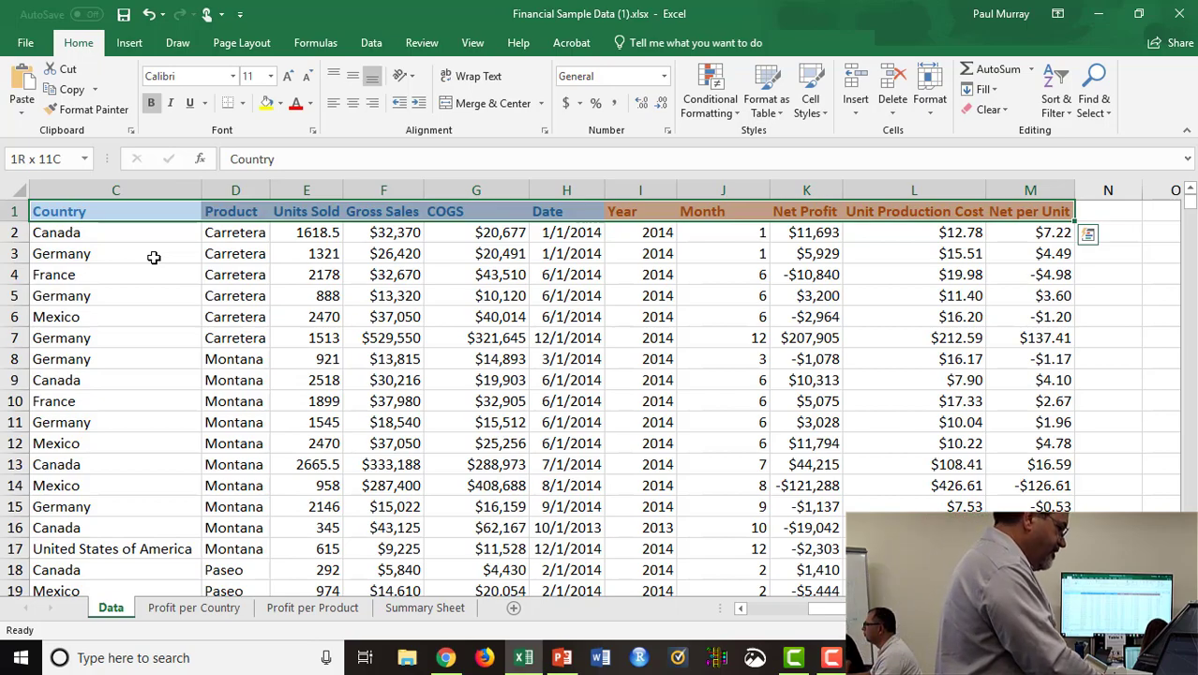
key("ctrl+shift+Down")
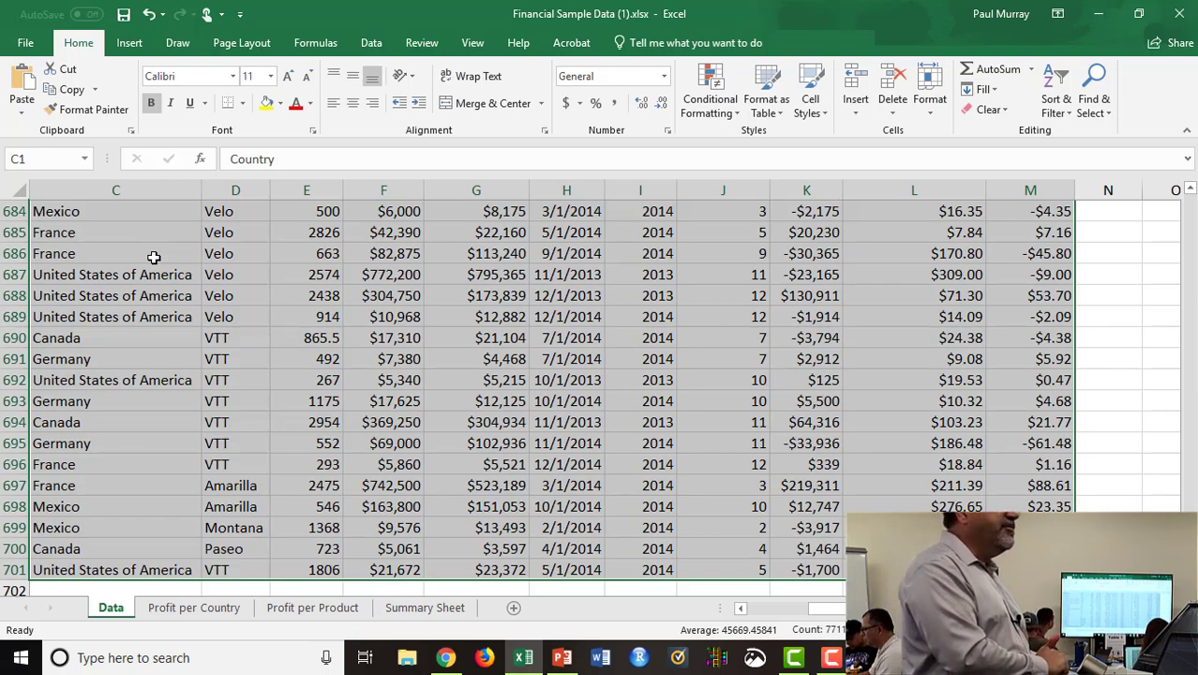
left_click(131, 43)
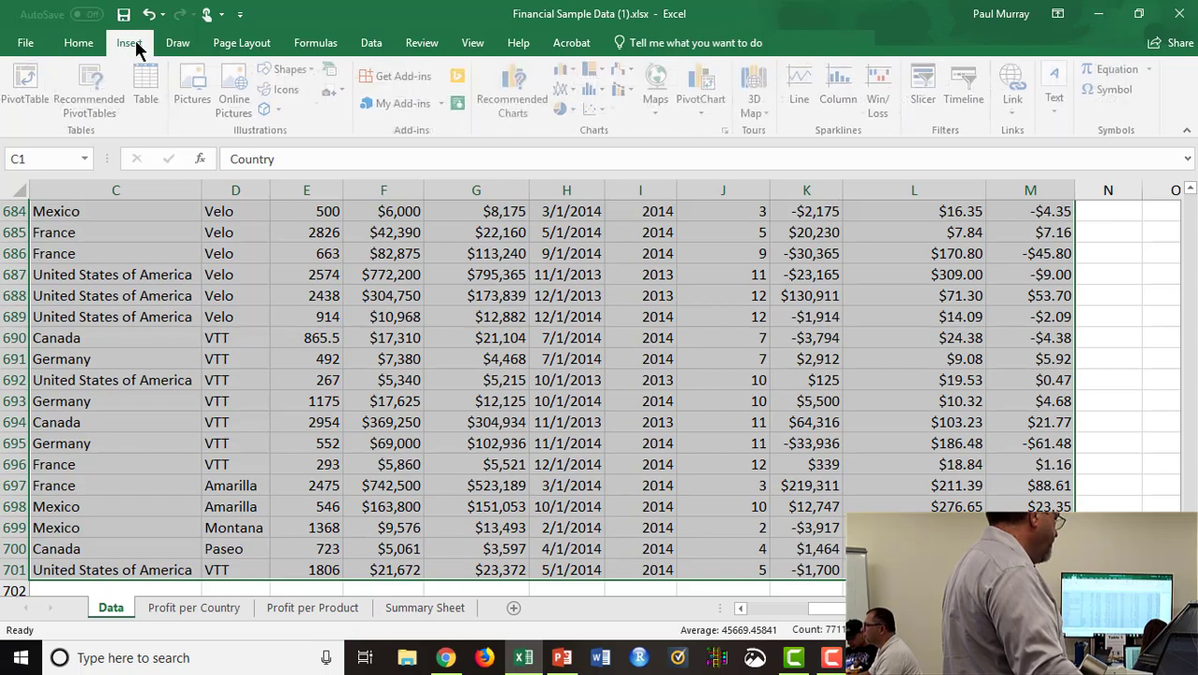
left_click(26, 86)
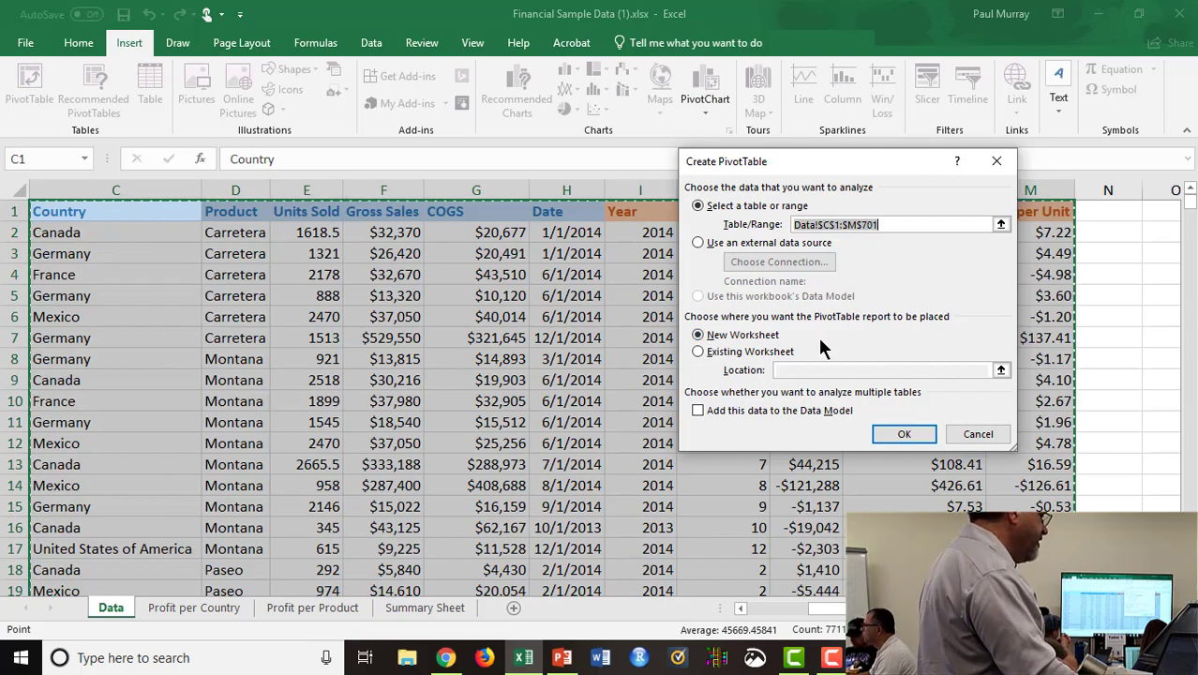
left_click(903, 434)
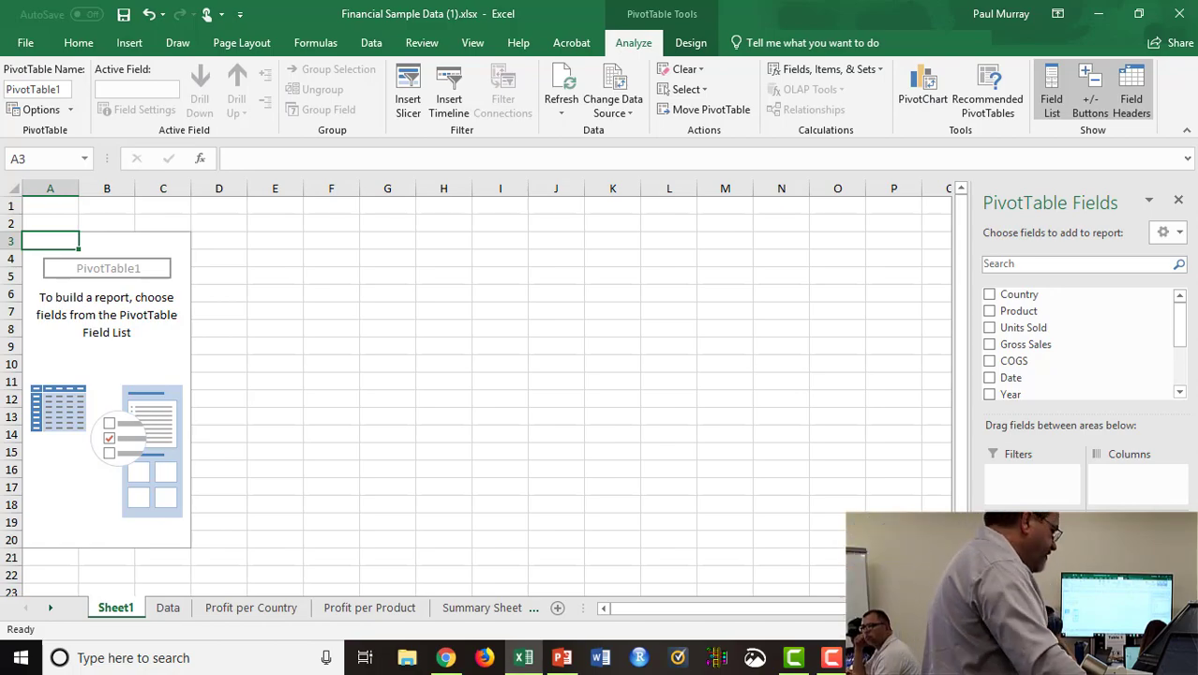
- Check the assignment requirements in Chrome, return to Excel, and build the pivot table with Country as rows and Net per Unit as values
left_click(448, 659)
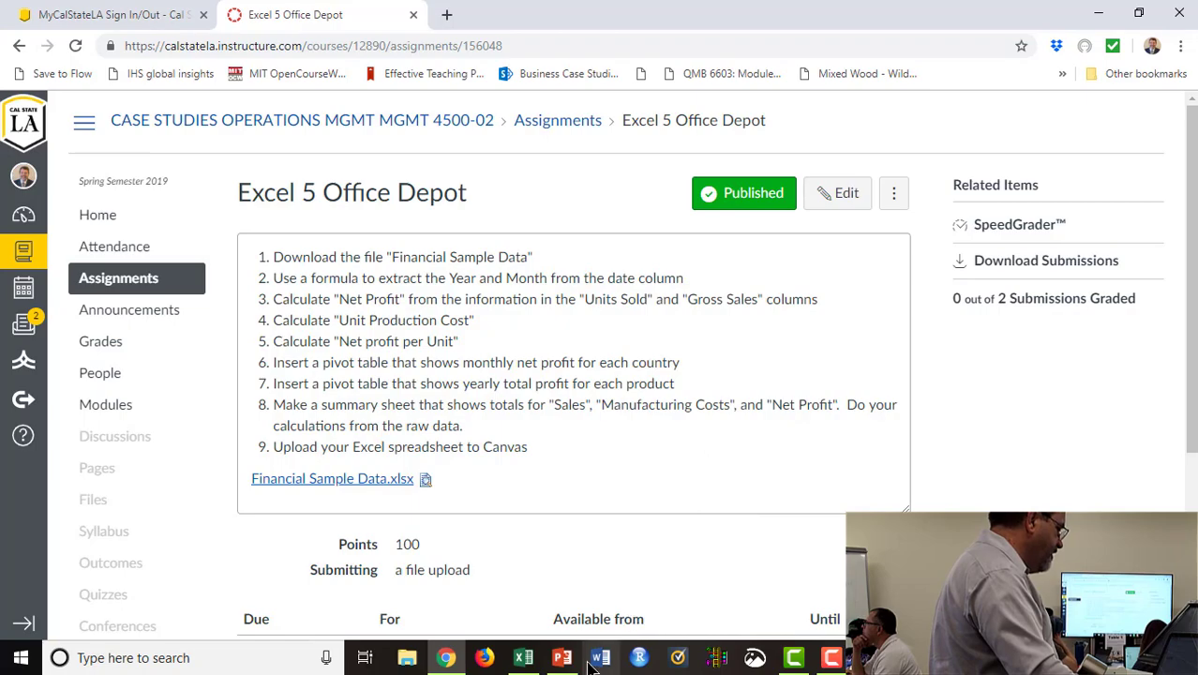
left_click(524, 660)
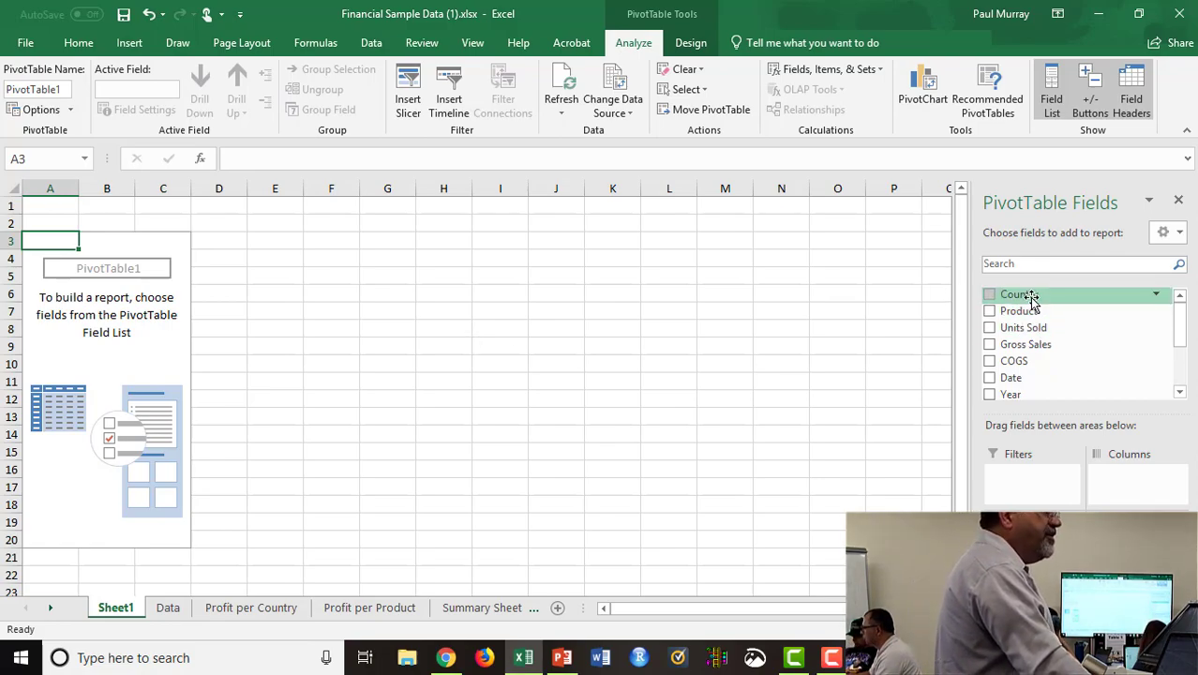
left_click_drag(1031, 298, 1026, 567)
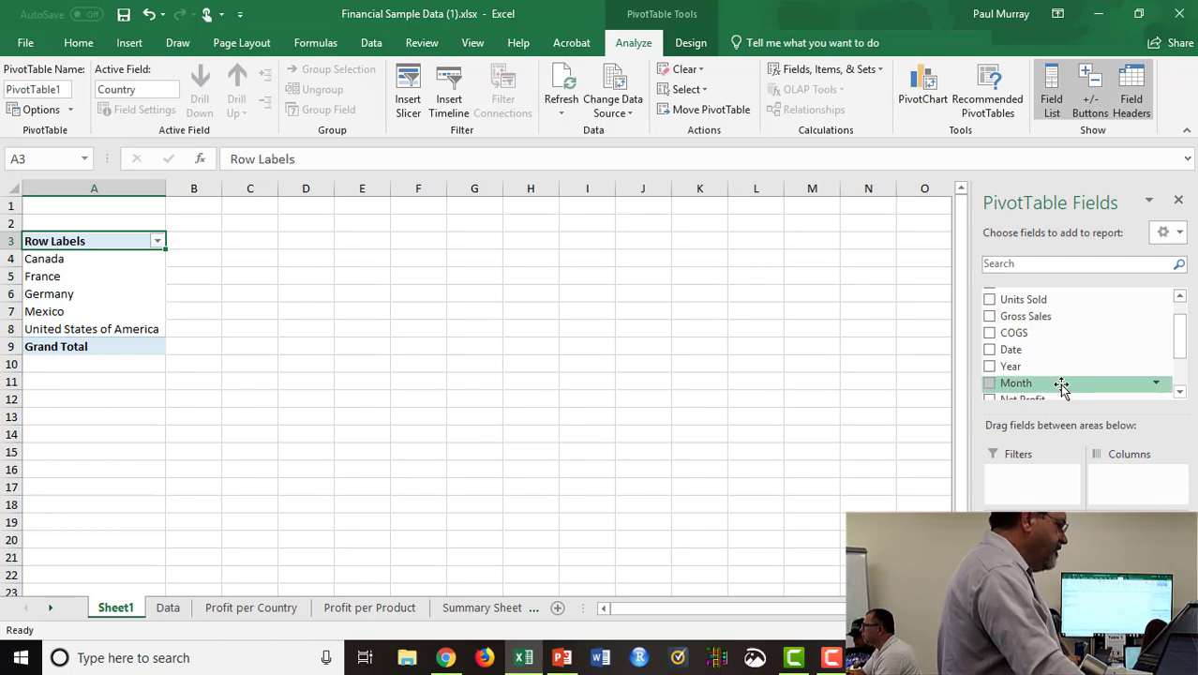
scroll(1062, 386, "down", 2)
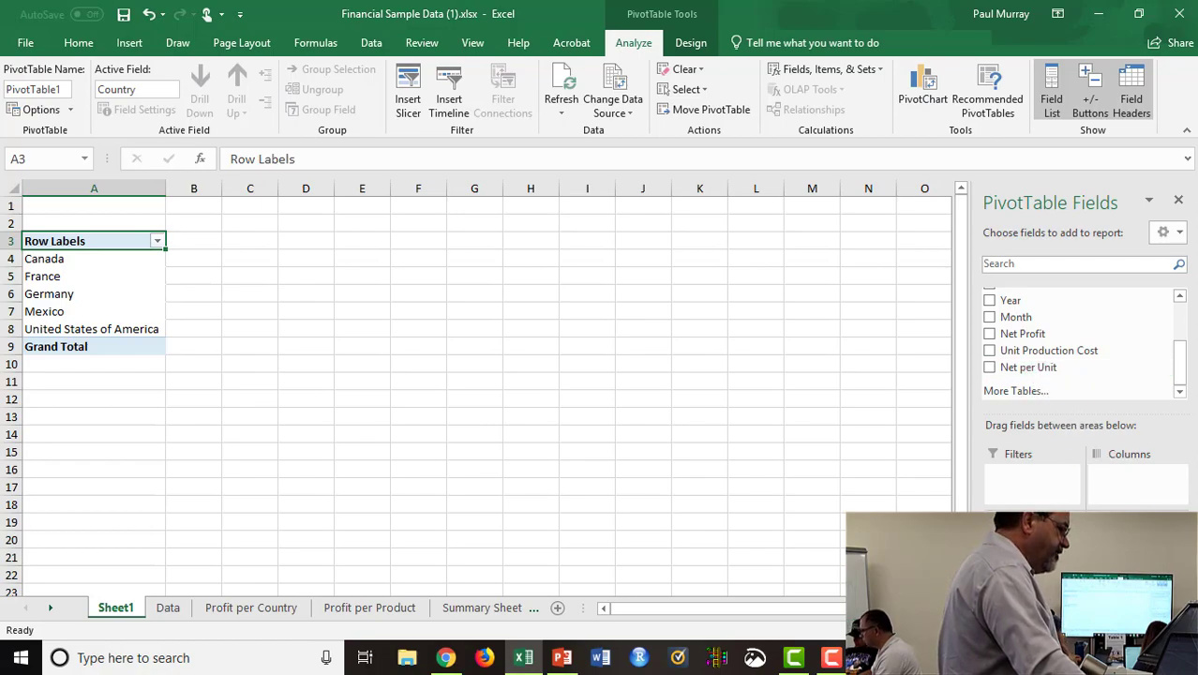
left_click_drag(1028, 367, 1137, 553)
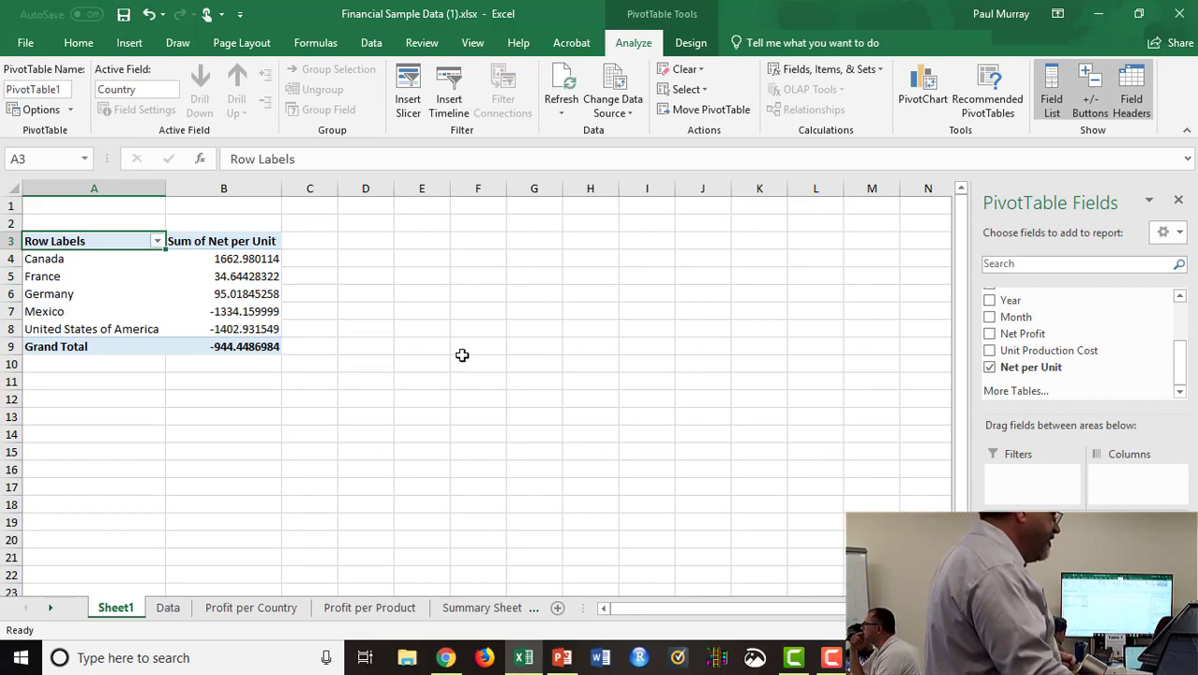
- Look through the pivot table's field list and check the first columns of the Data sheet for fields left out
scroll(1069, 336, "up", 1)
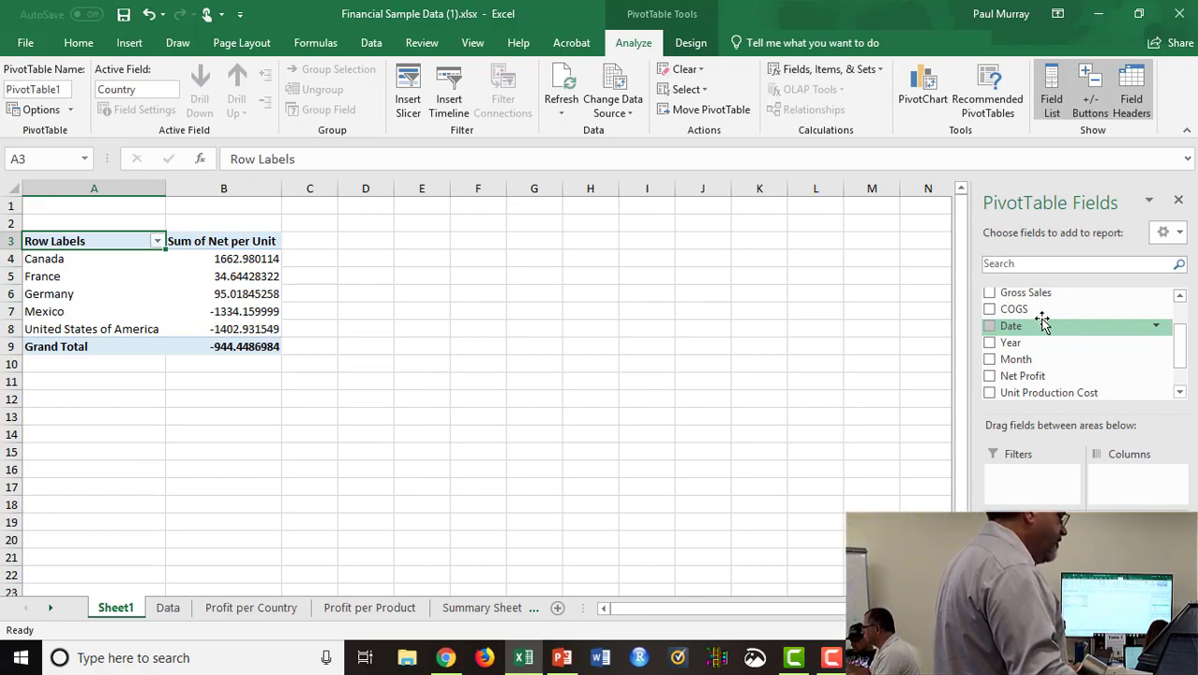
scroll(1043, 317, "up", 3)
scroll(1043, 322, "down", 5)
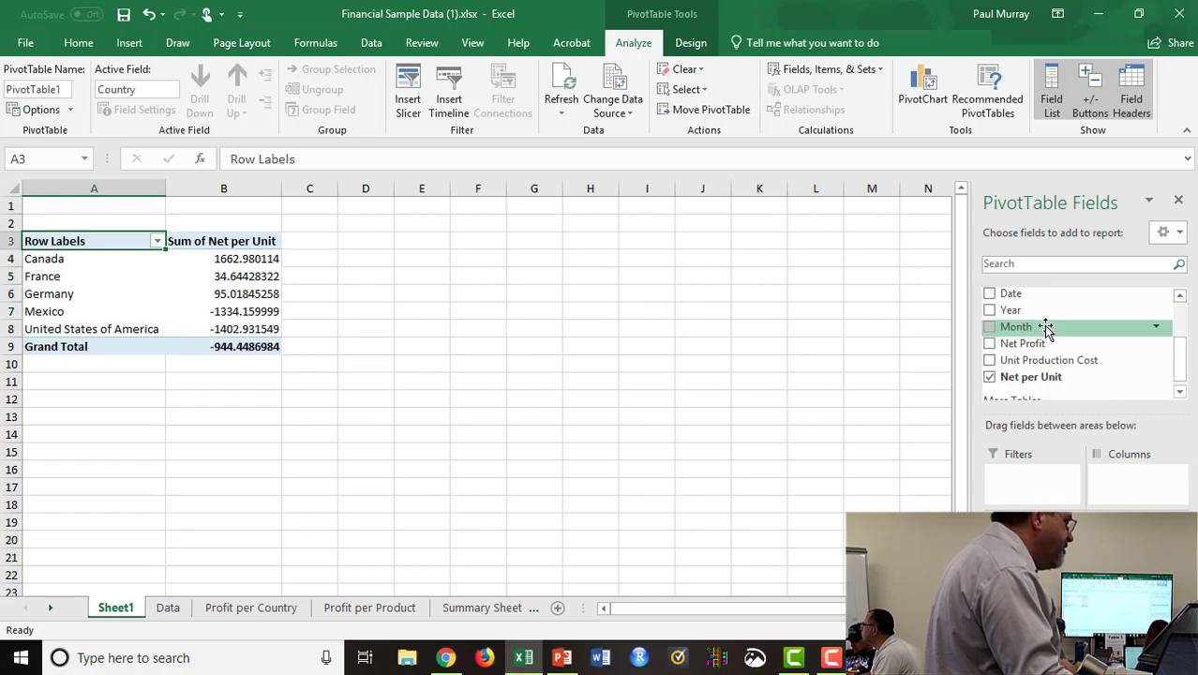
scroll(1049, 328, "down", 2)
scroll(1044, 359, "up", 3)
scroll(1044, 356, "up", 3)
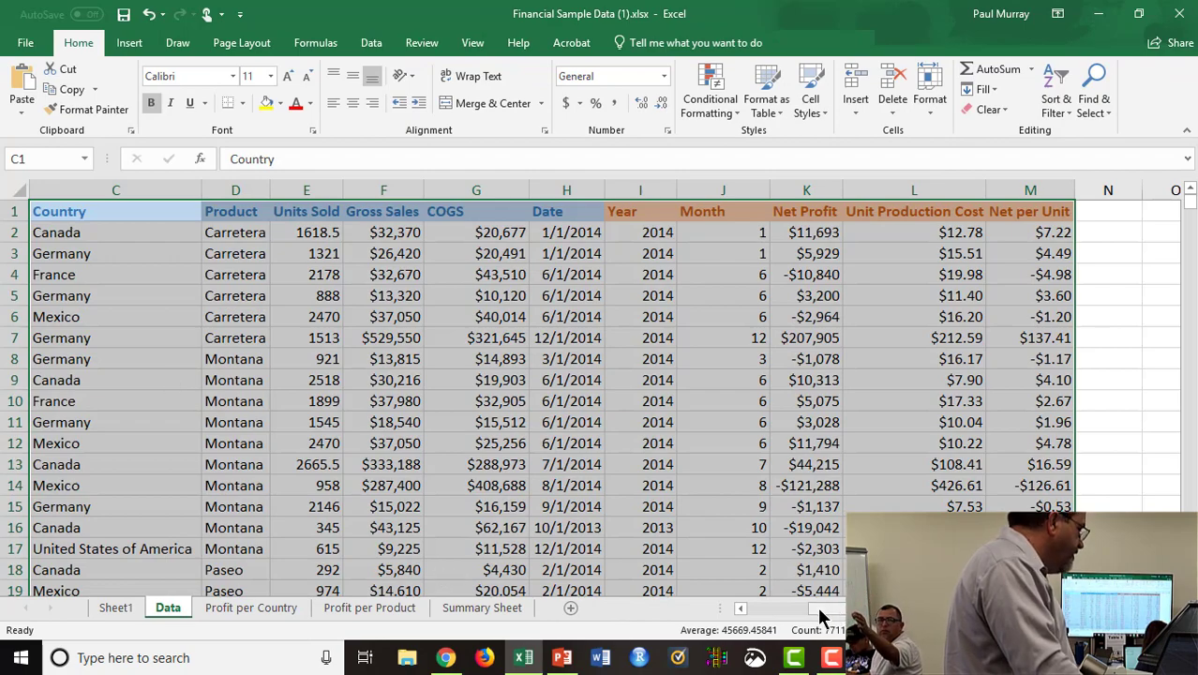
left_click_drag(821, 610, 744, 610)
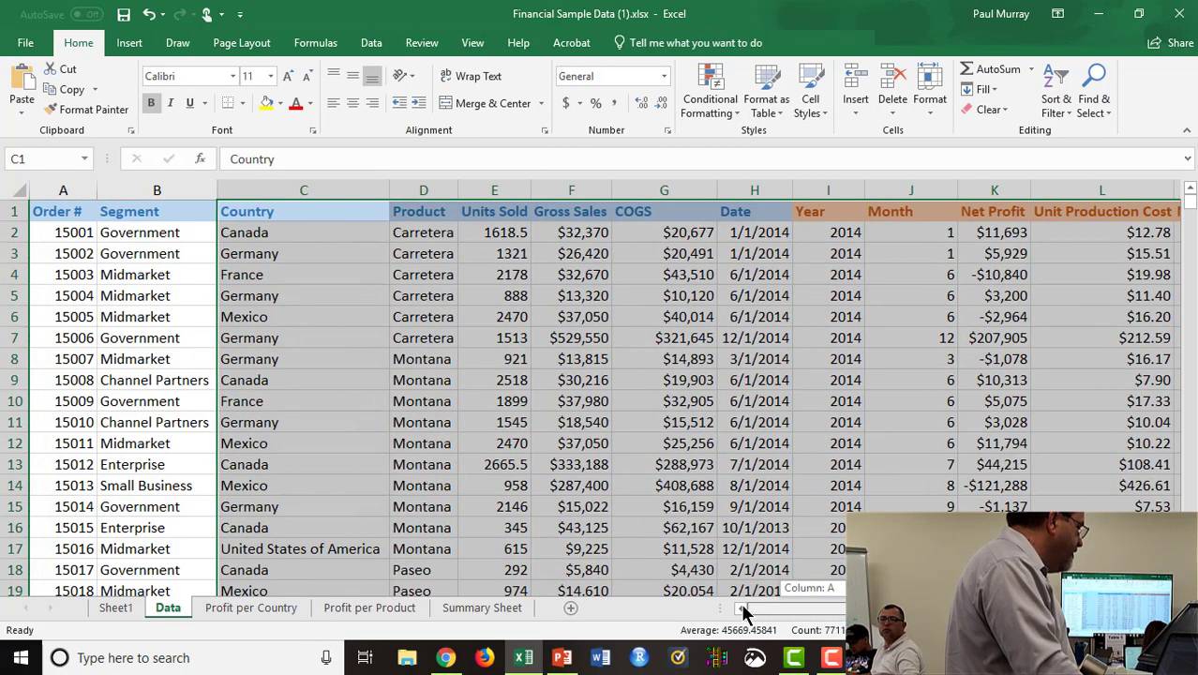
- Select the entire Data sheet and insert a pivot table from columns A to M on a new worksheet
left_click(300, 325)
left_click(60, 210)
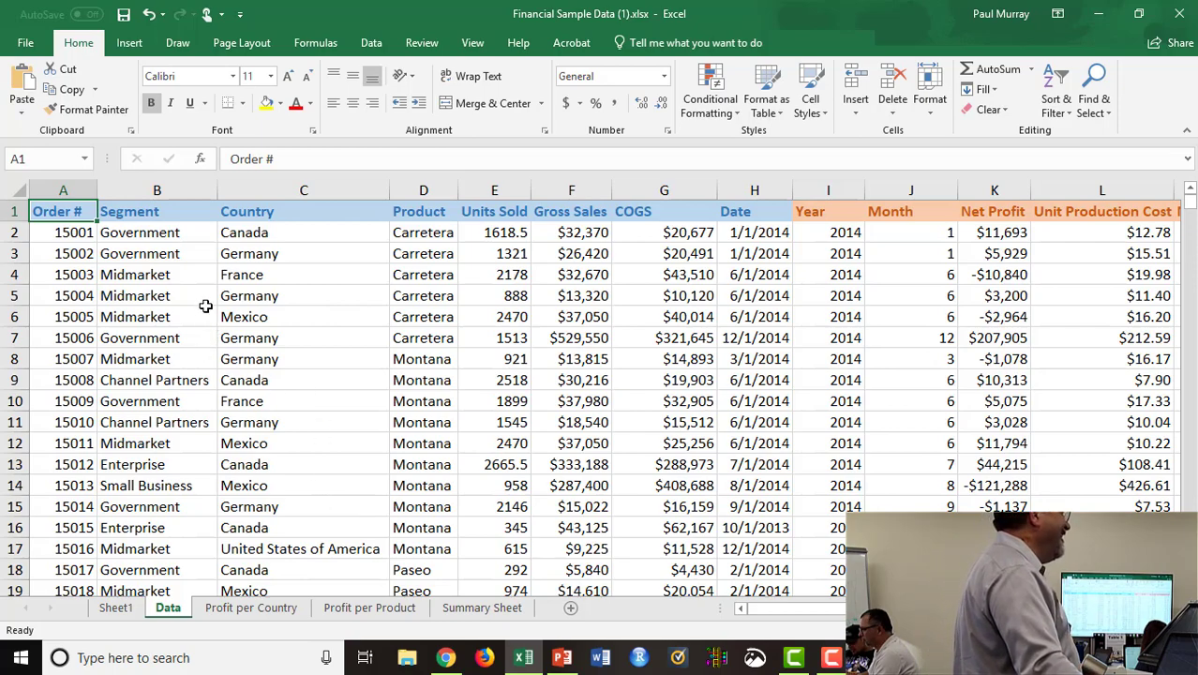
left_click(17, 196)
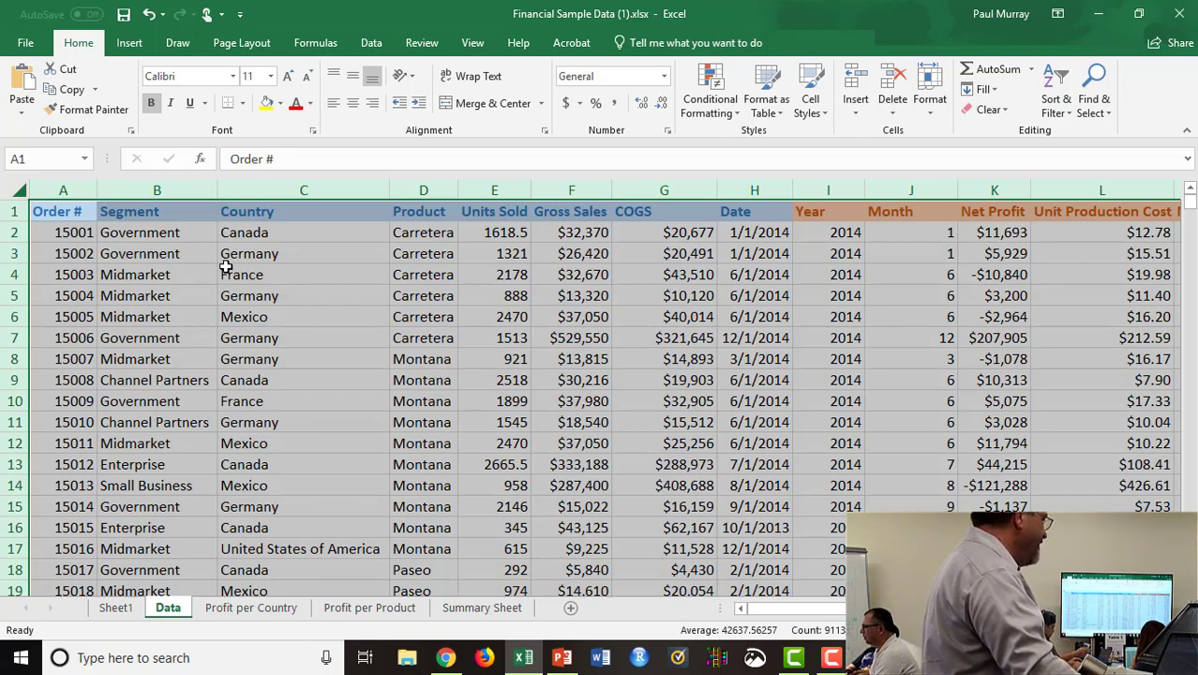
left_click(129, 44)
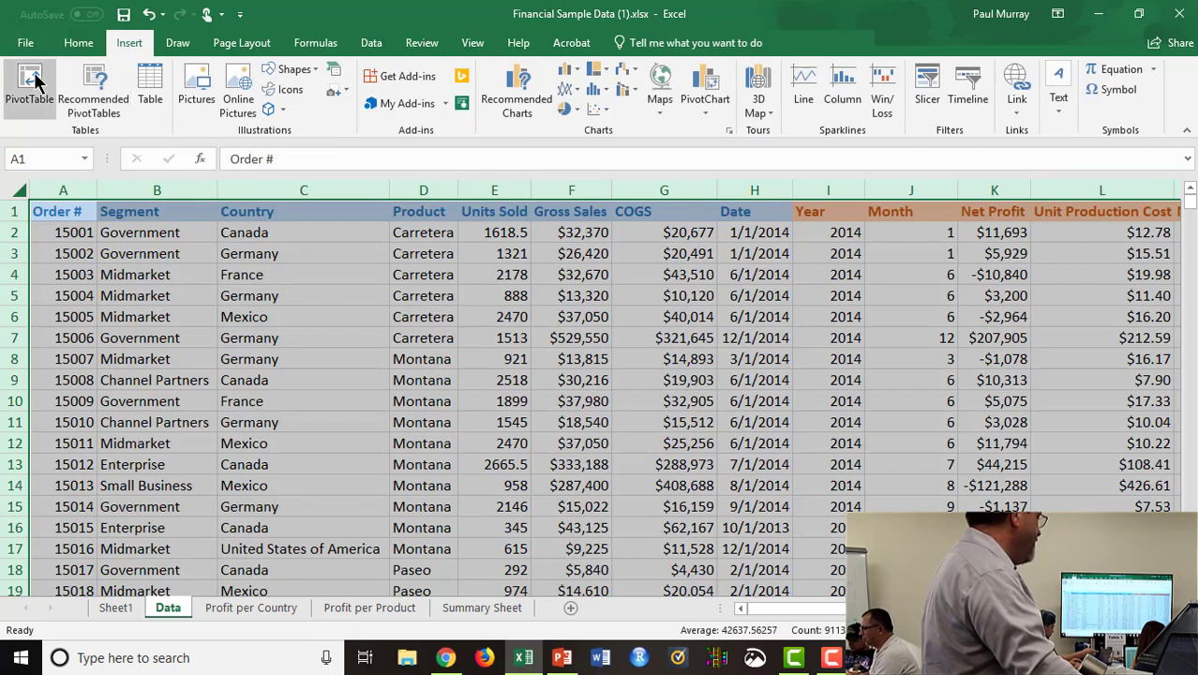
left_click(31, 83)
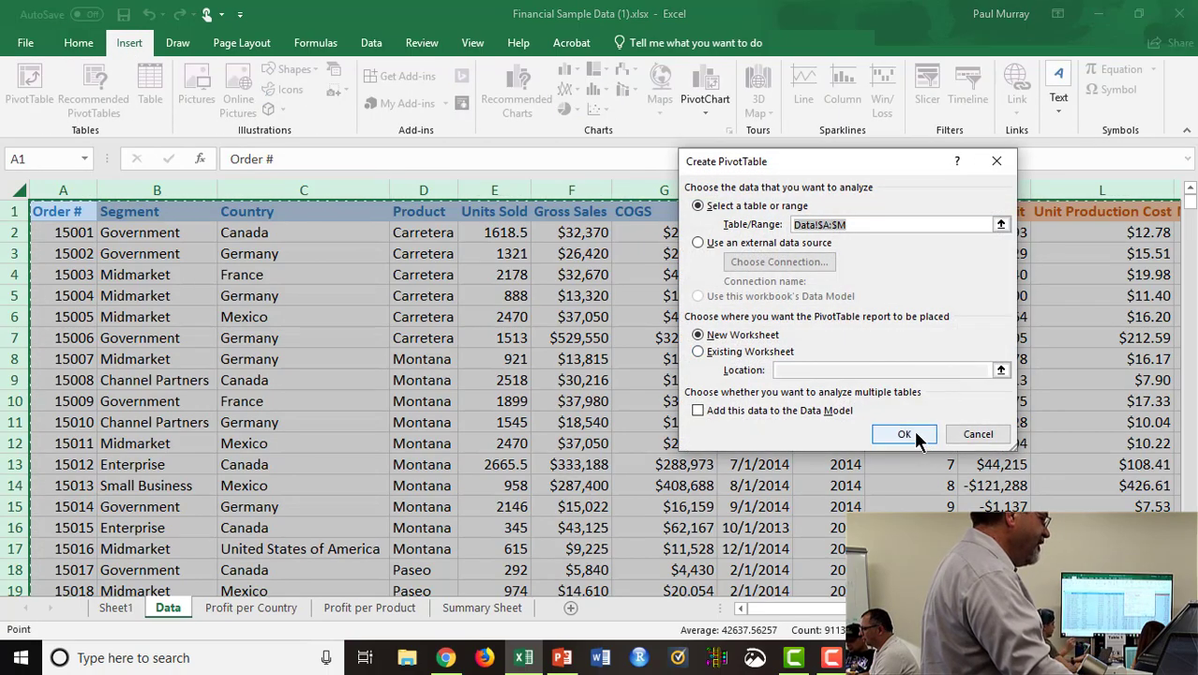
left_click(906, 436)
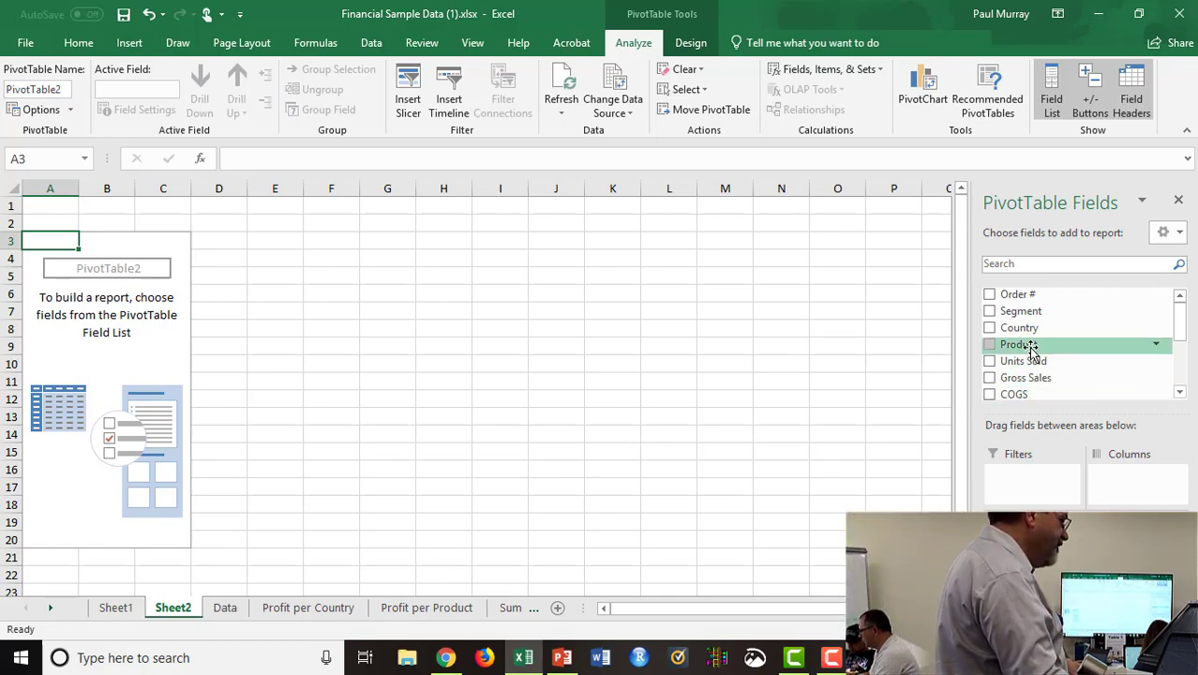
- Lay out the new pivot table with Country as rows, Segment as columns and the sum of Net per Unit as values
left_click_drag(1027, 332, 1029, 555)
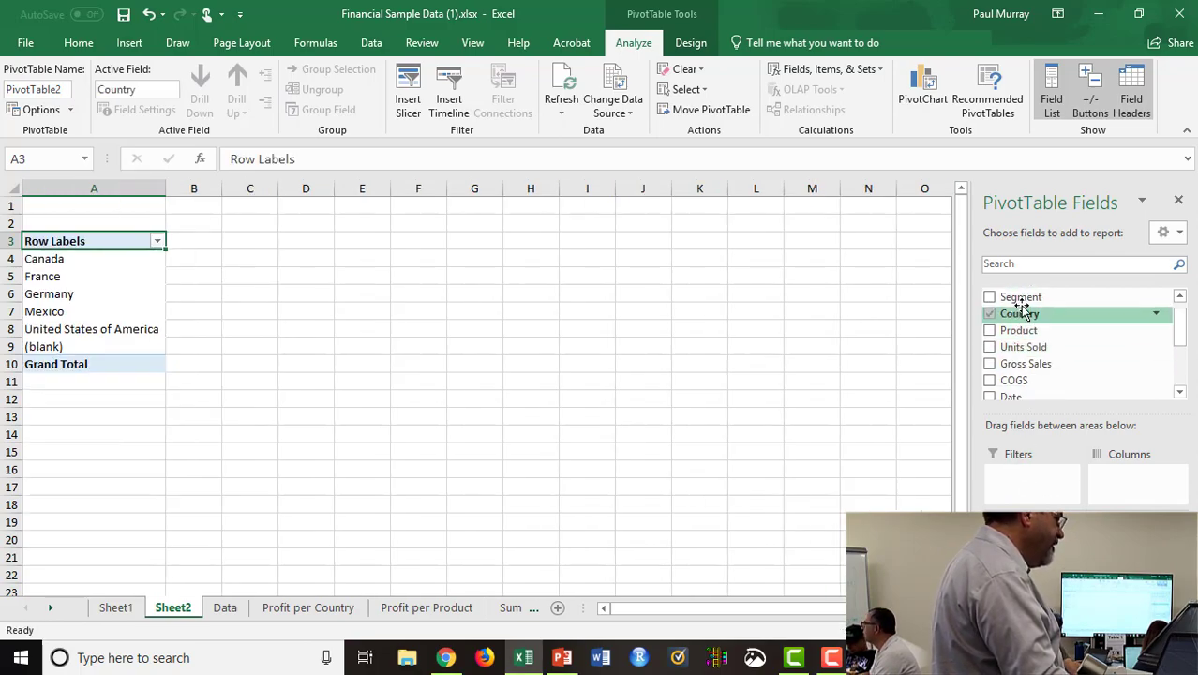
left_click_drag(1024, 298, 1137, 478)
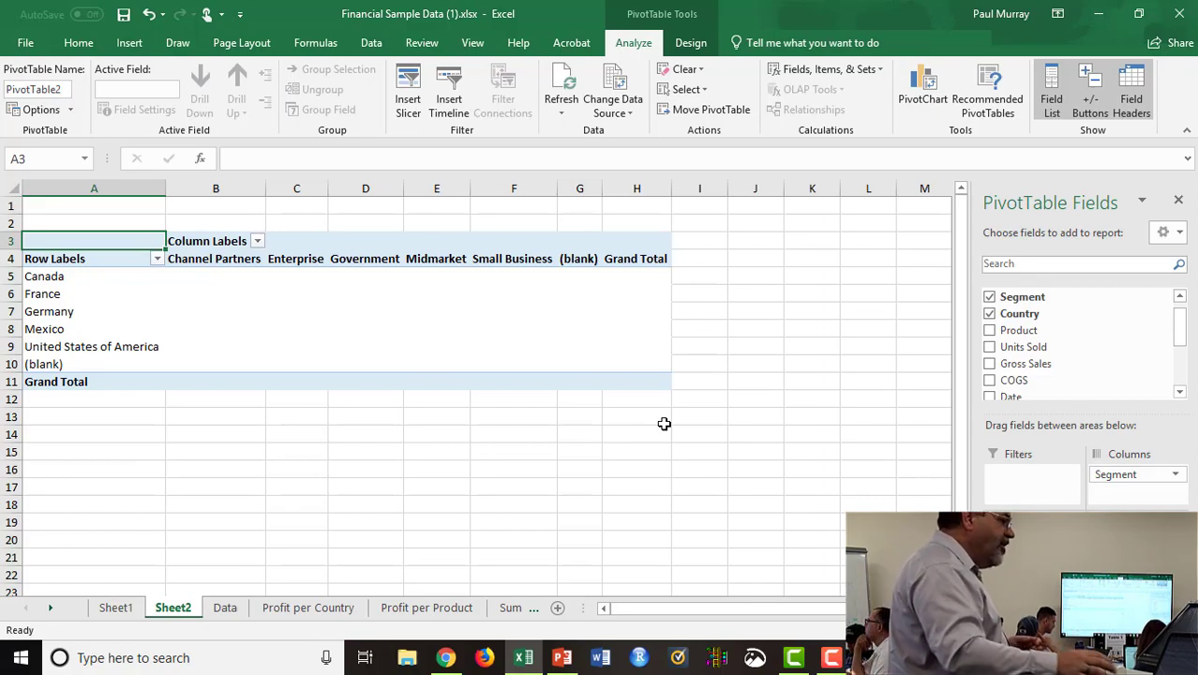
scroll(1056, 349, "down", 2)
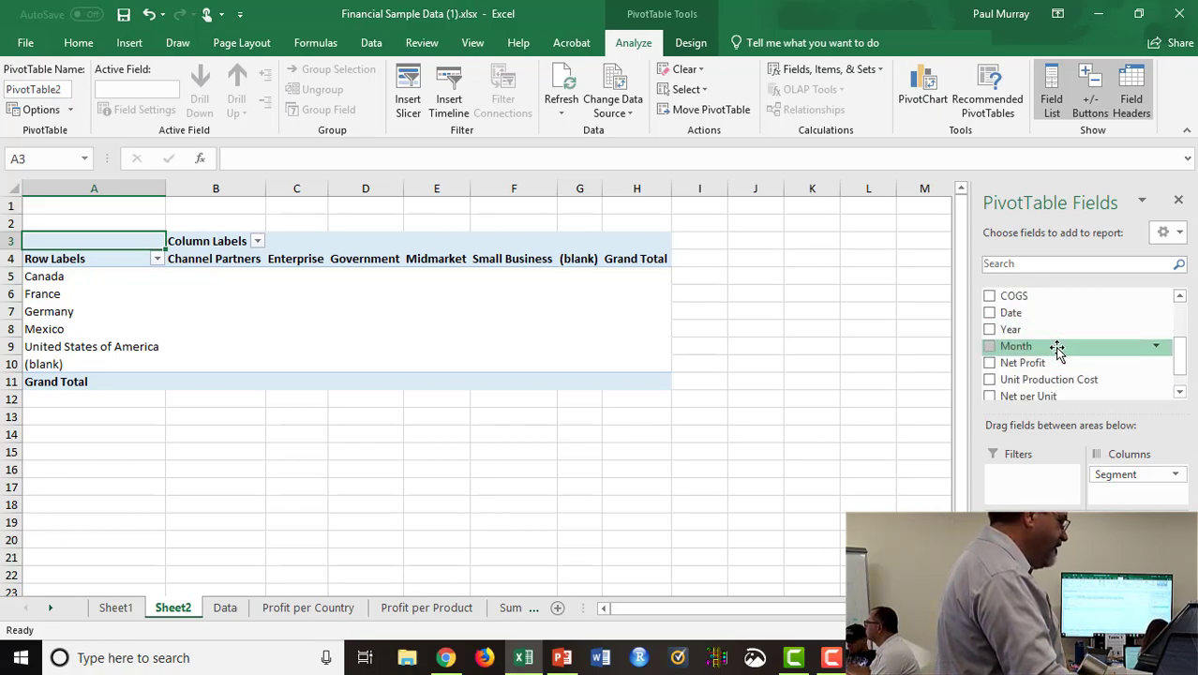
scroll(1060, 390, "down", 1)
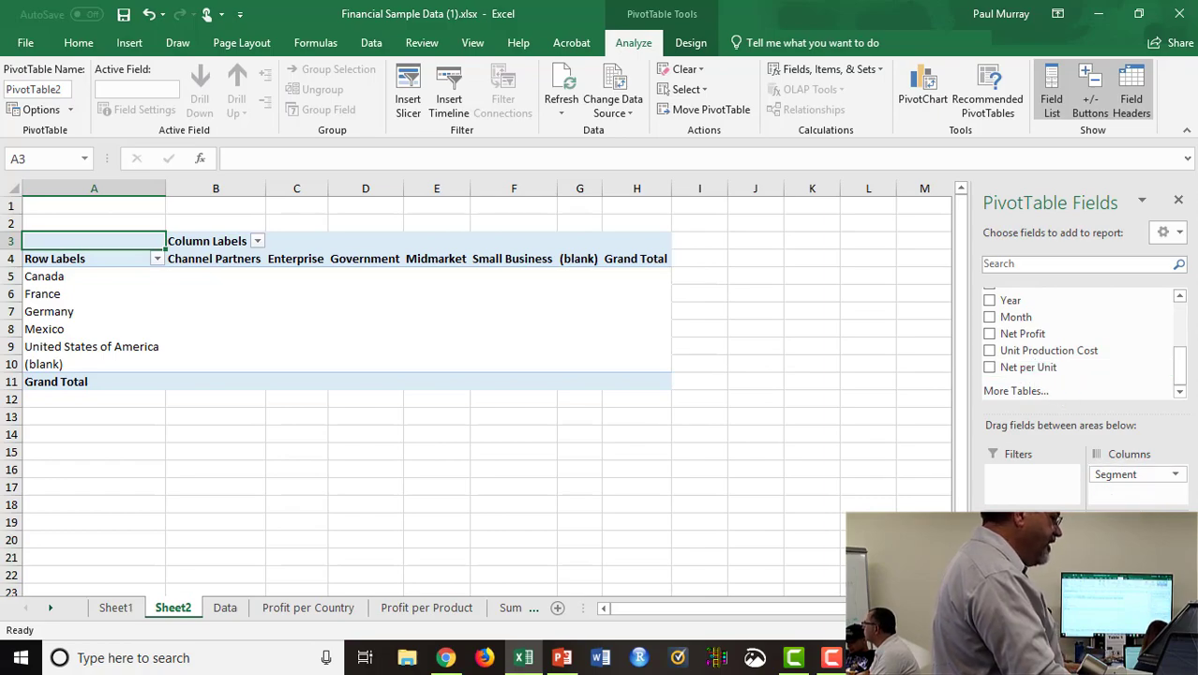
left_click_drag(1029, 367, 1136, 551)
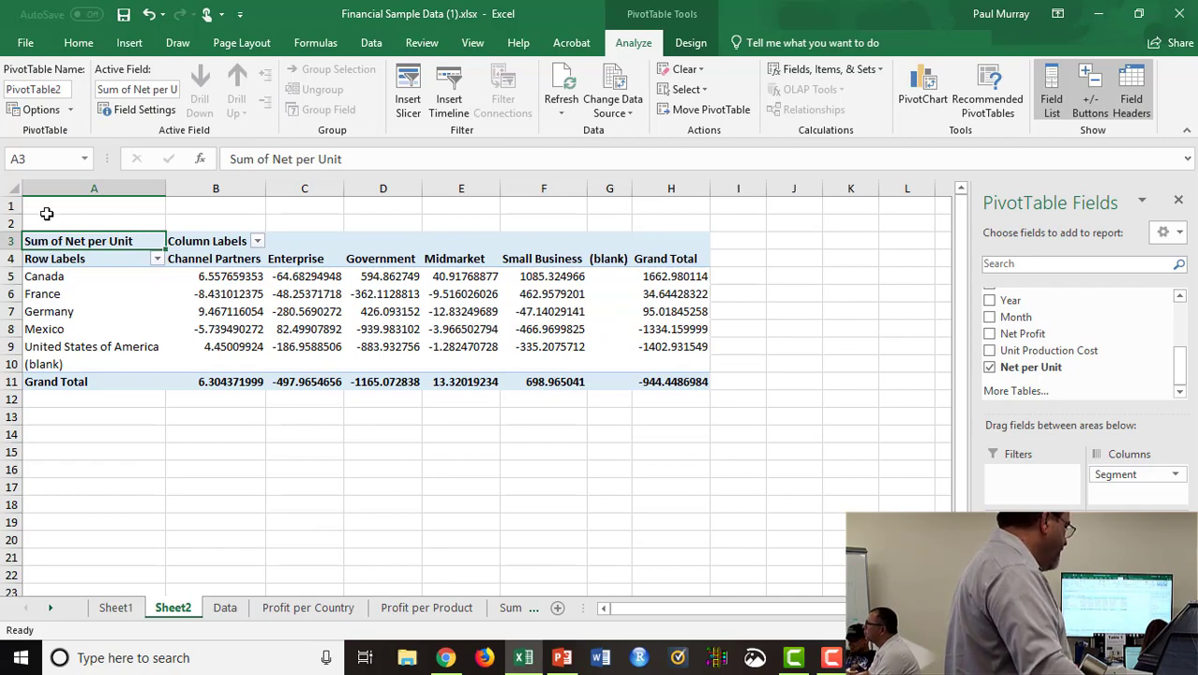
- Format all cells of the Sheet2 pivot table sheet as Currency with 2 decimal places and the $ symbol, and clear the selection
left_click(11, 190)
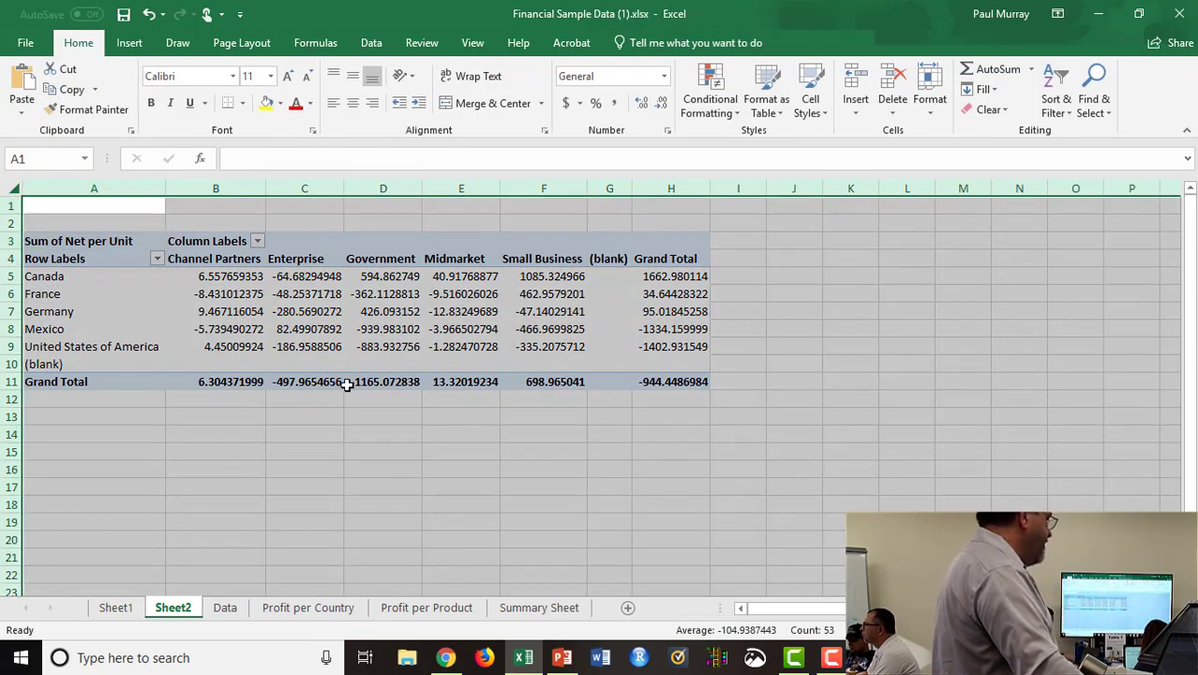
mouse_move(347, 385)
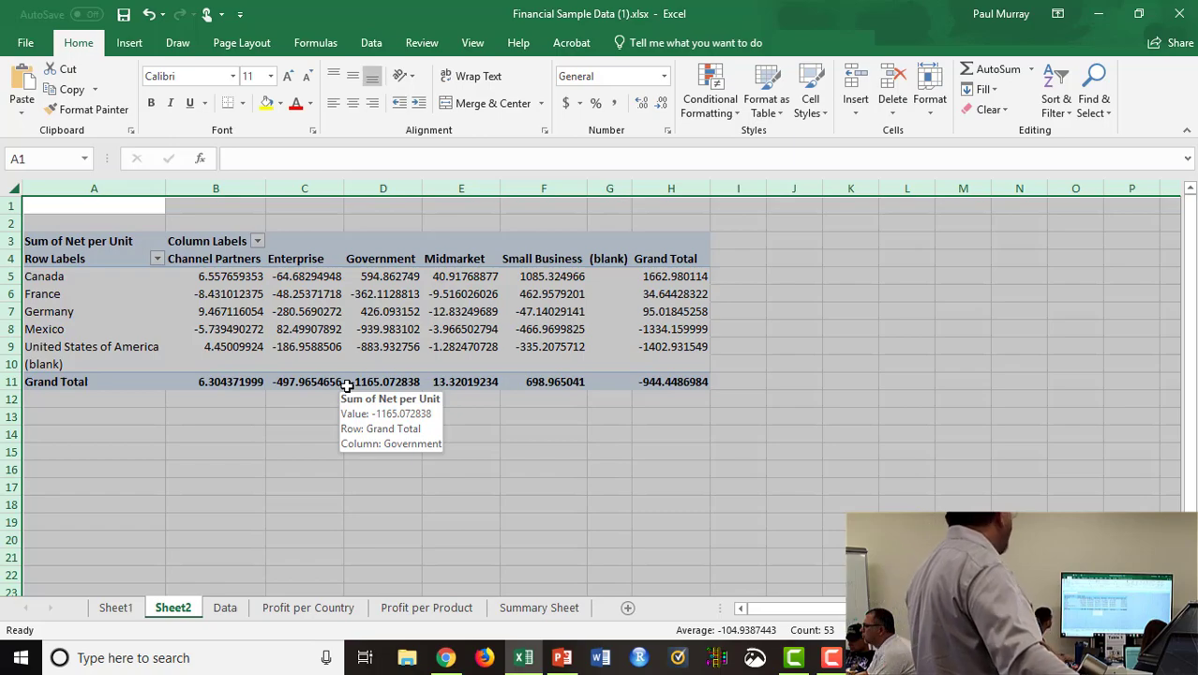
right_click(235, 418)
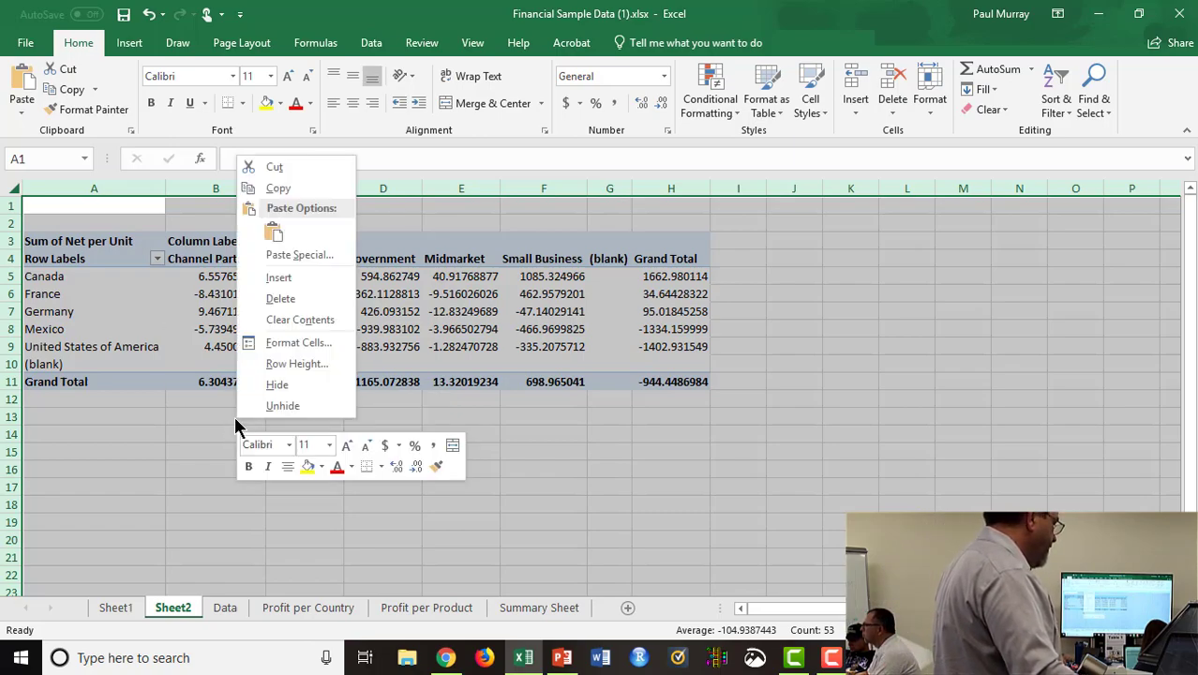
left_click(307, 346)
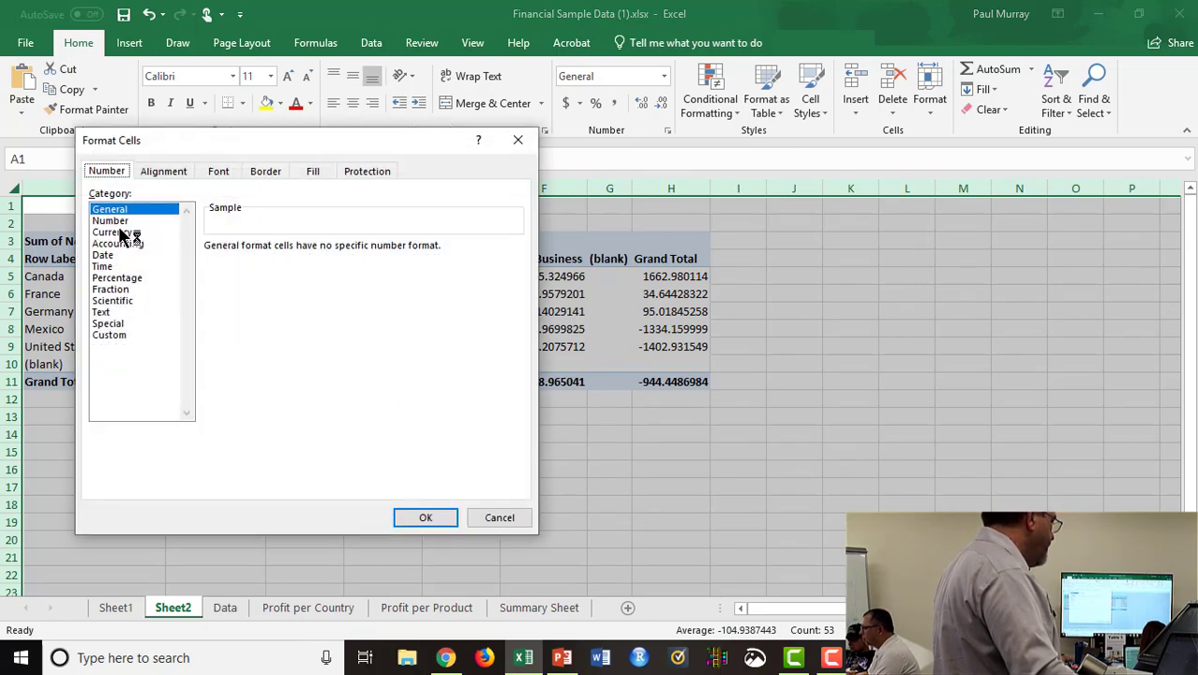
left_click(117, 232)
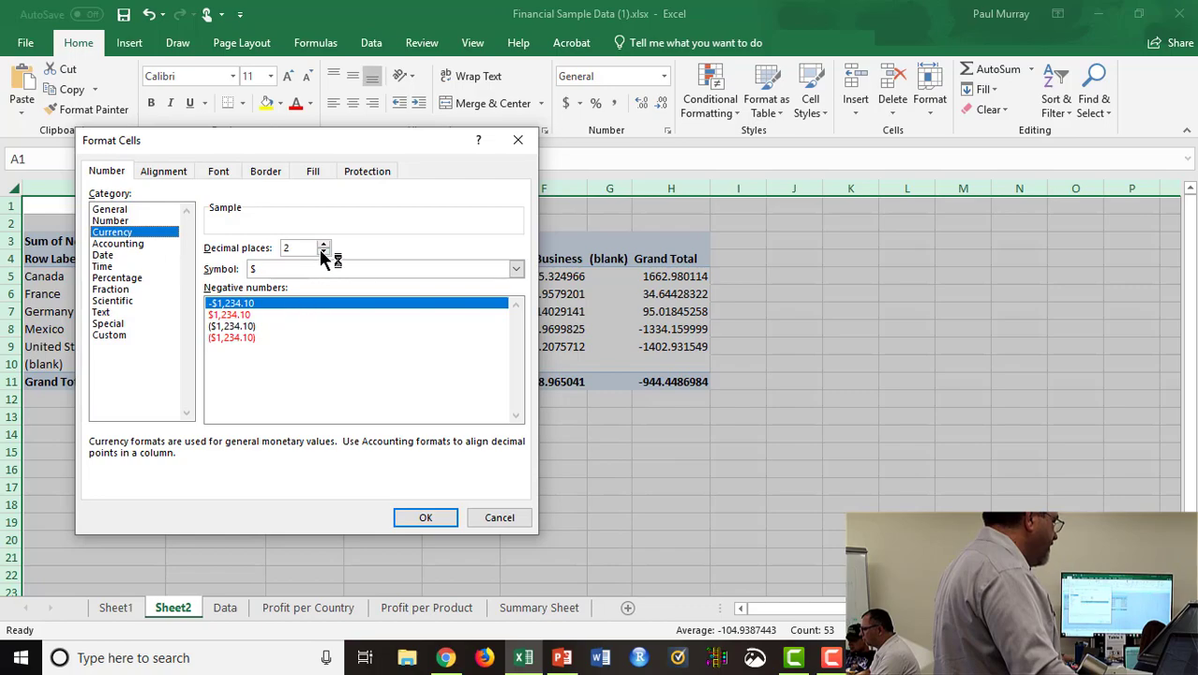
left_click(427, 518)
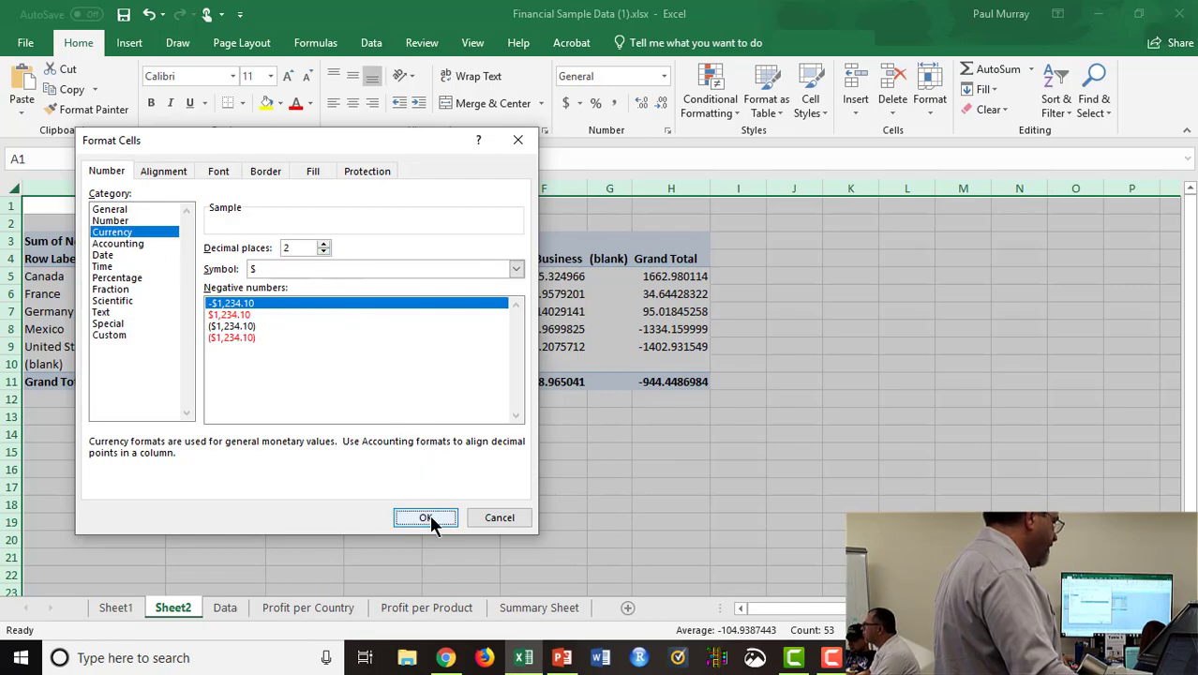
left_click(315, 442)
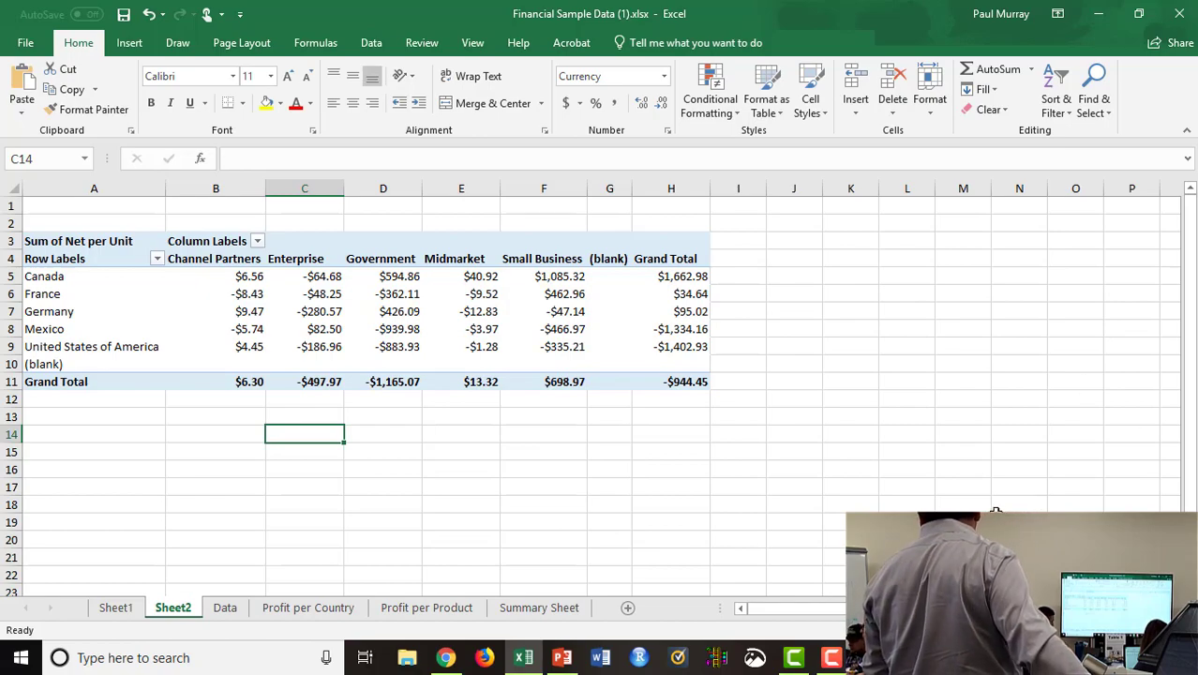
- Select cells inside and outside the pivot table to hide and show its field list, ending on Germany's Small Business value
left_click(544, 329)
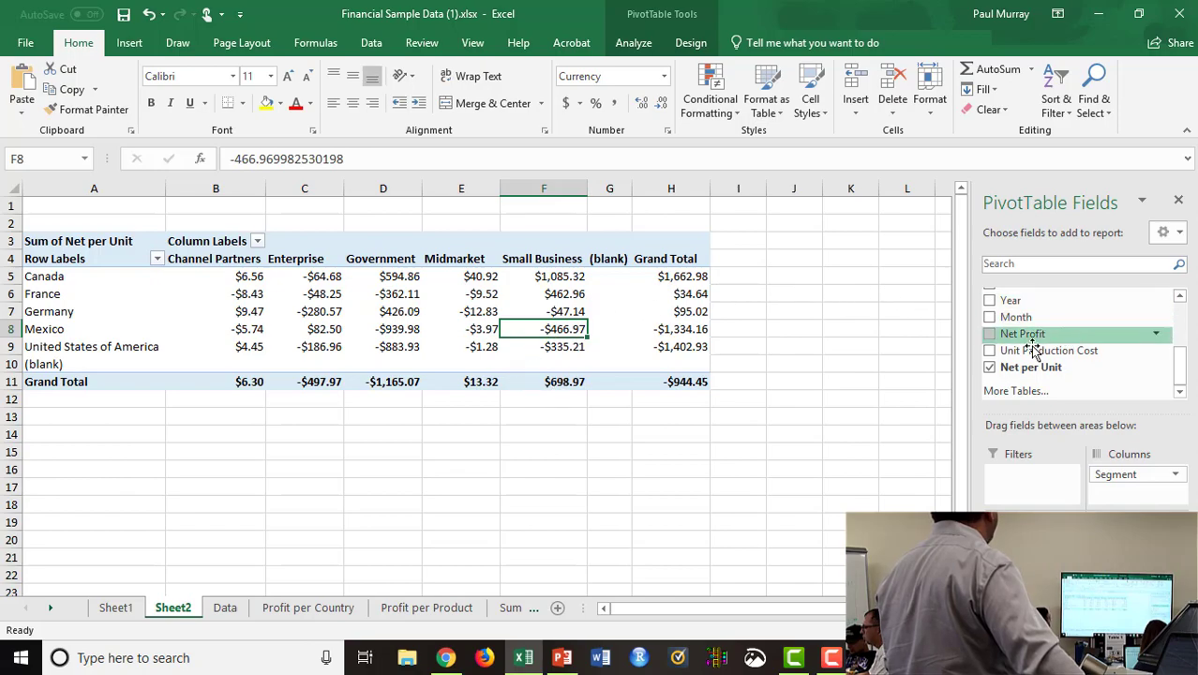
left_click(692, 457)
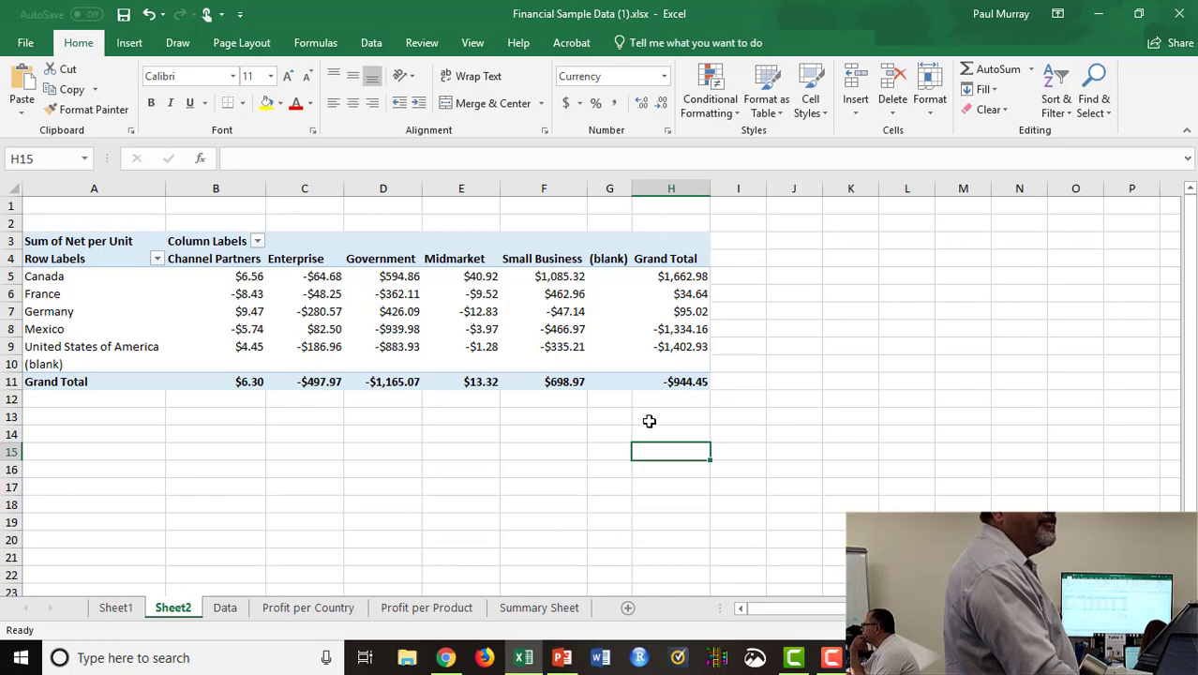
left_click(535, 314)
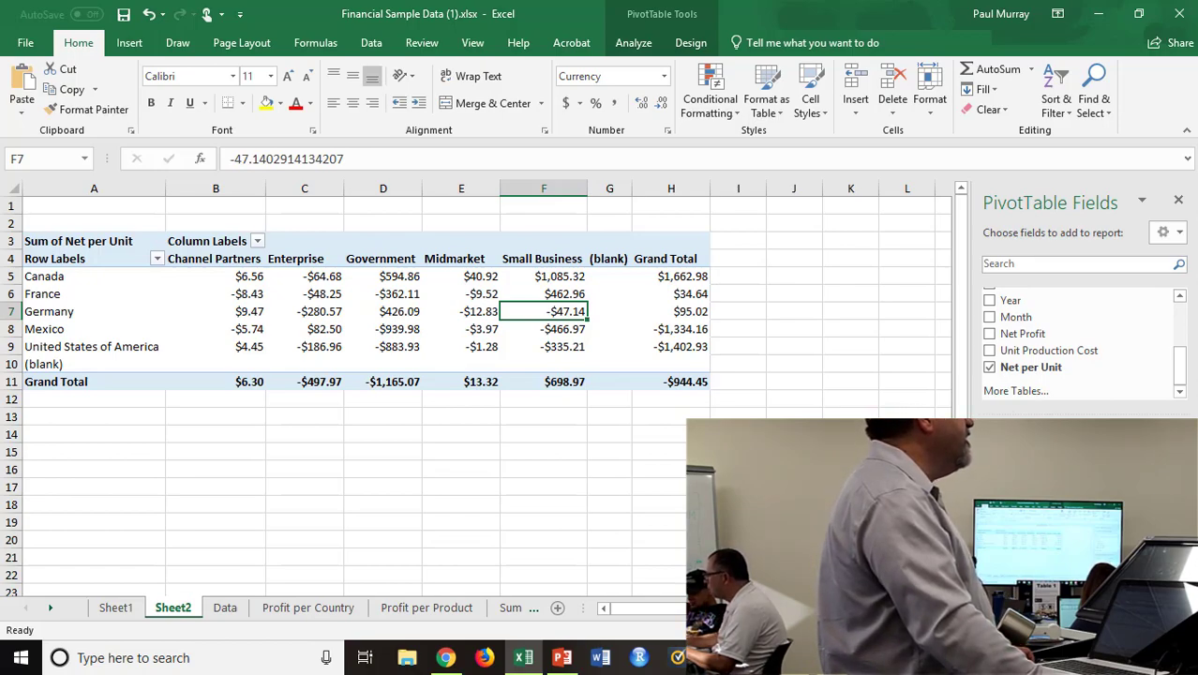
- Summarize the pivot table's Net per Unit values by Average instead of Sum, and deselect the pivot table
left_click(1139, 555)
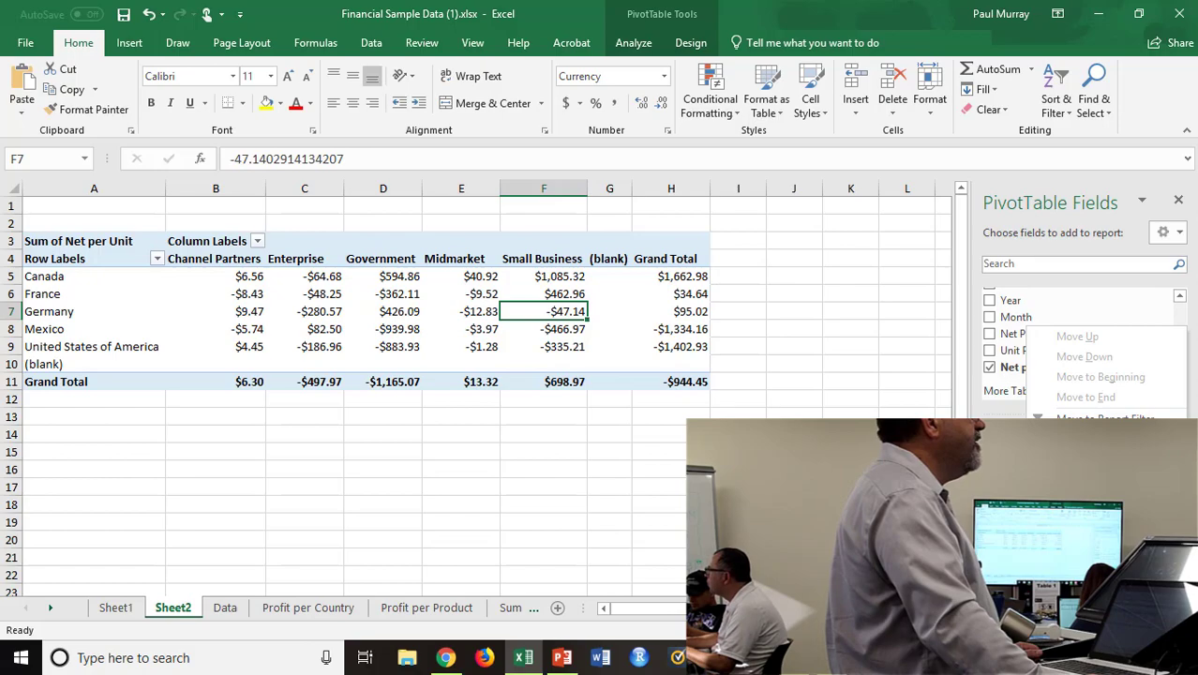
left_click(1106, 521)
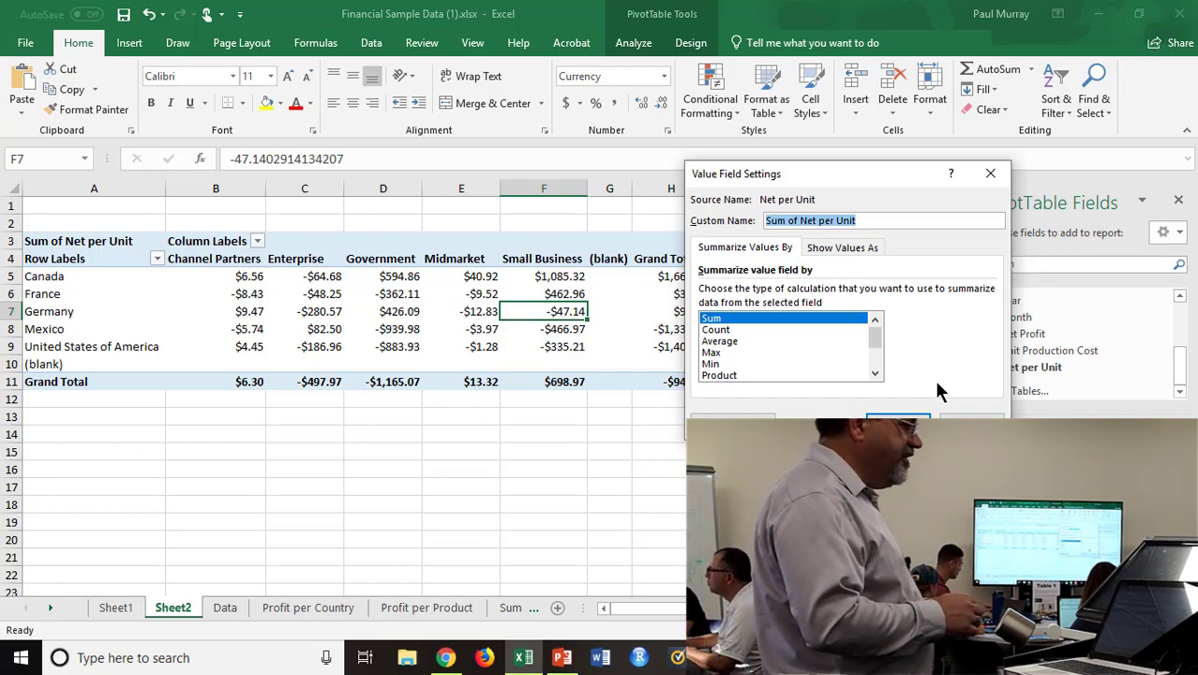
left_click(723, 341)
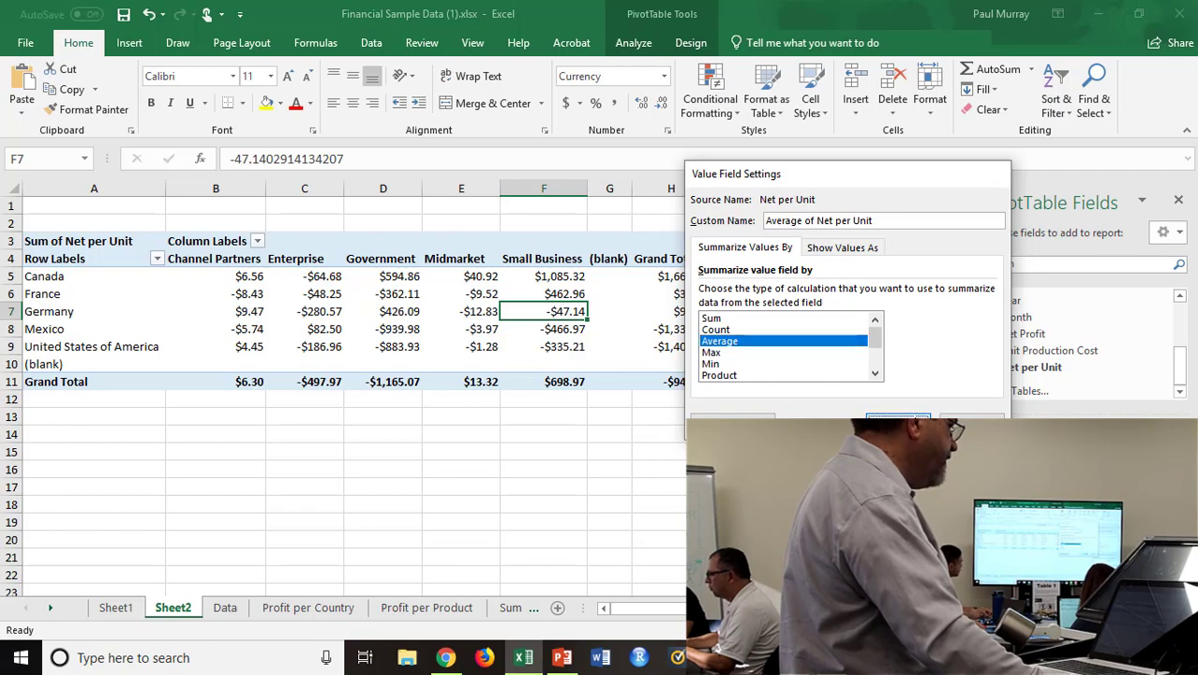
left_click(897, 419)
left_click(616, 466)
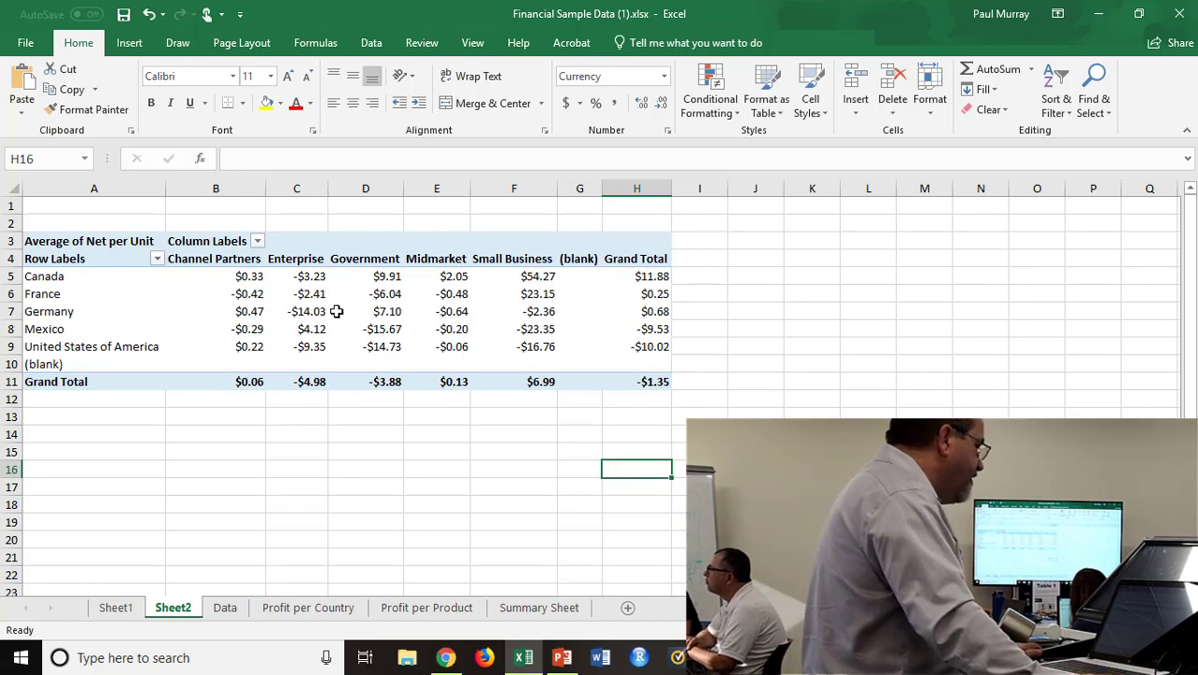
- Examine the average Net per Unit for Germany's Enterprise, Canada's Small Business and Mexico's Small Business segments
left_click_drag(301, 312, 375, 329)
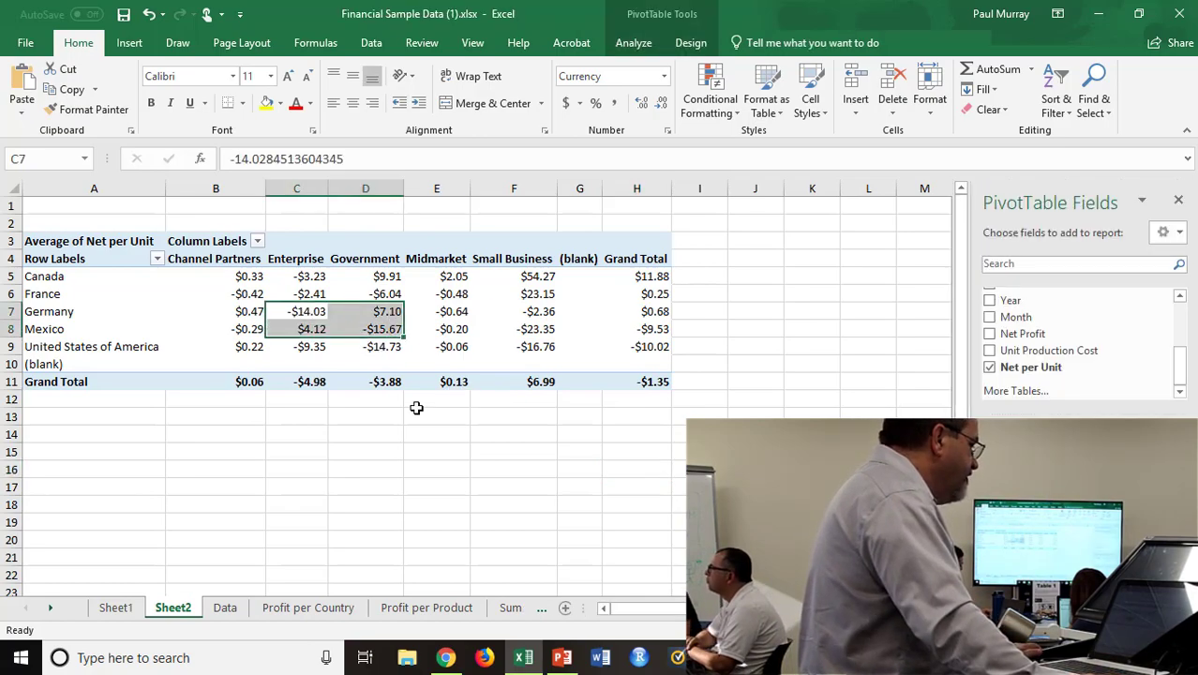
left_click(312, 313)
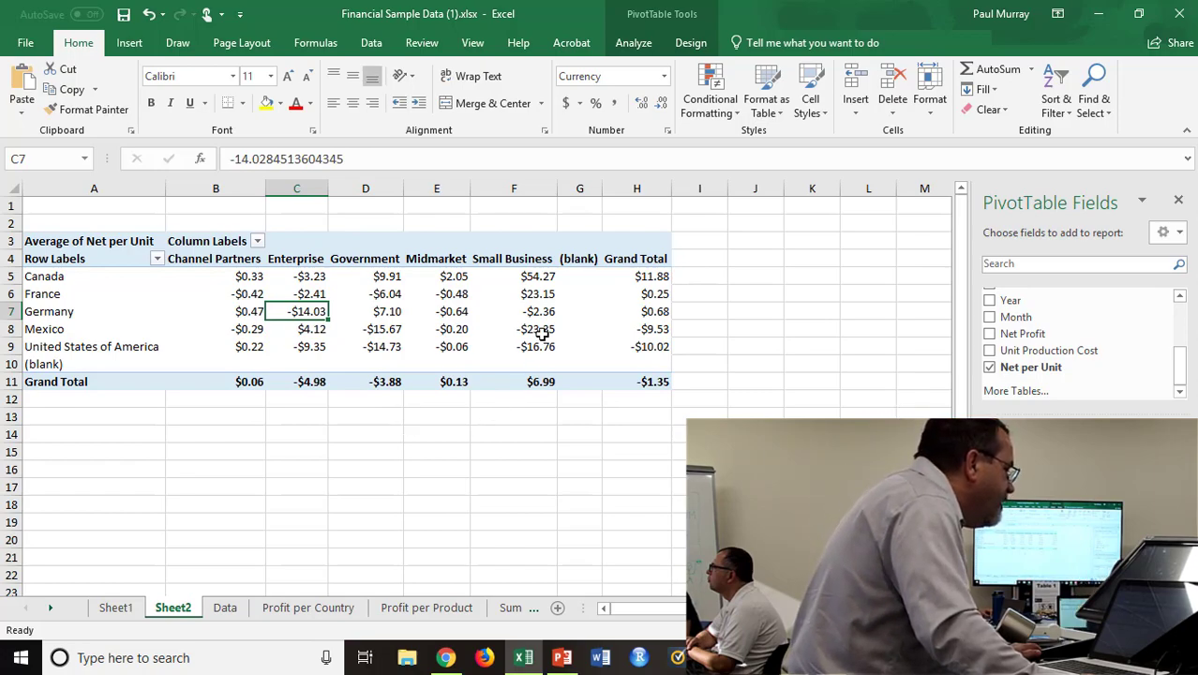
left_click(536, 278)
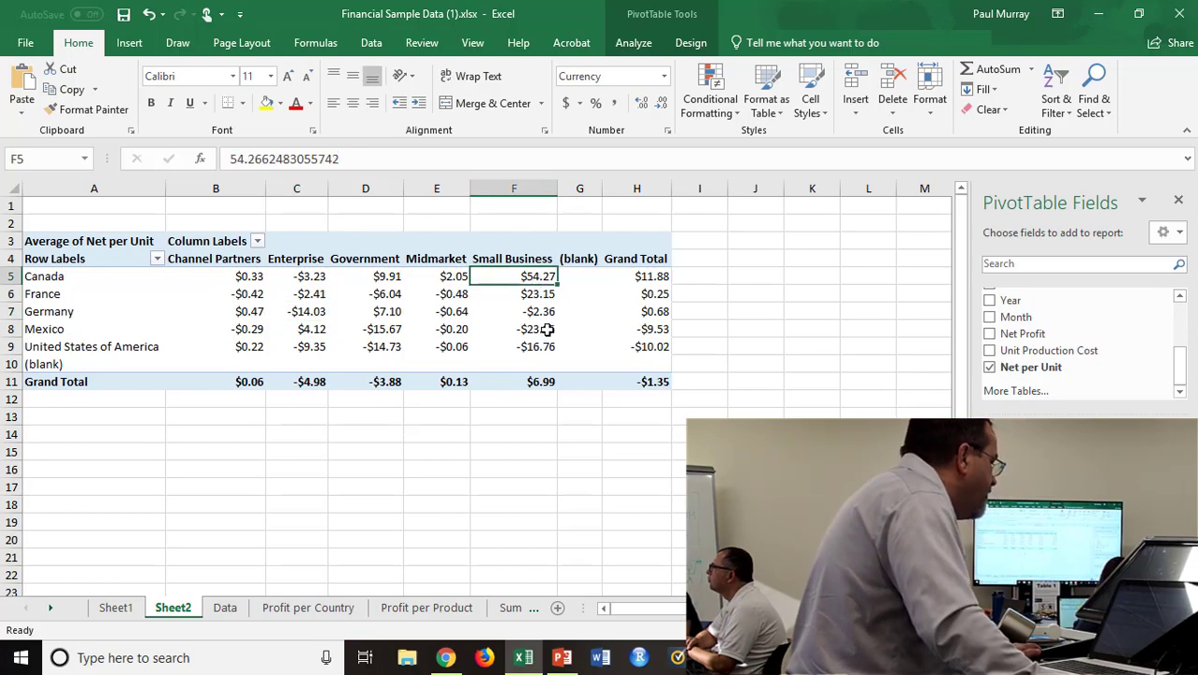
mouse_move(548, 330)
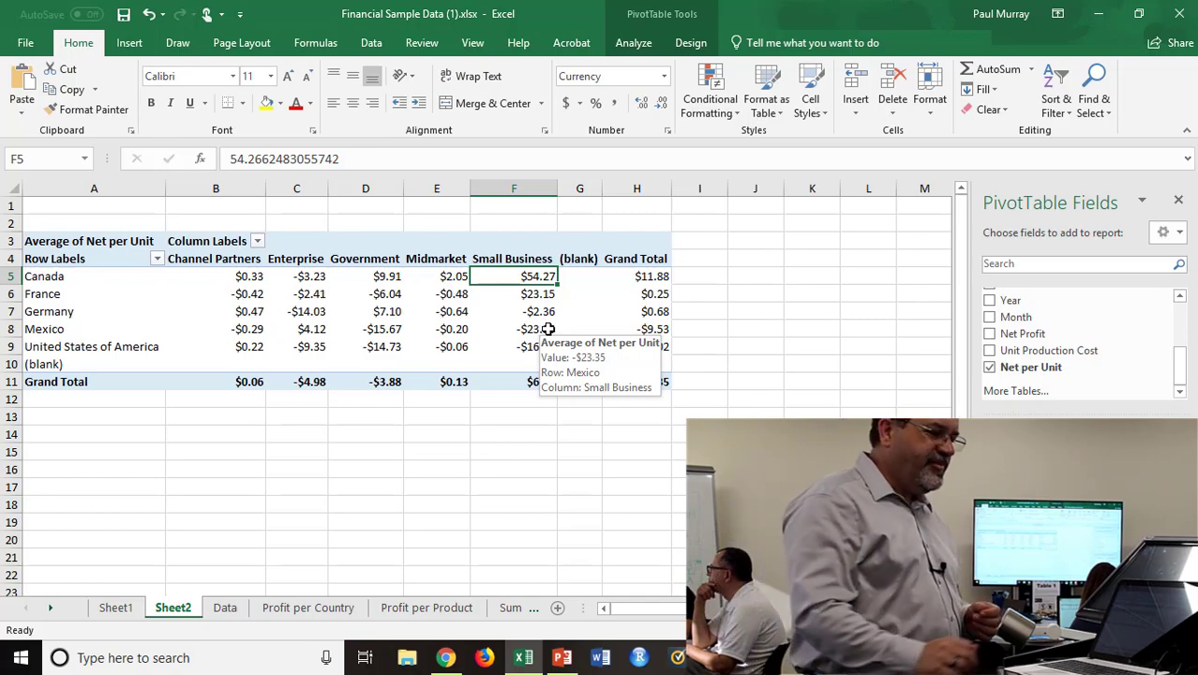
left_click(301, 450)
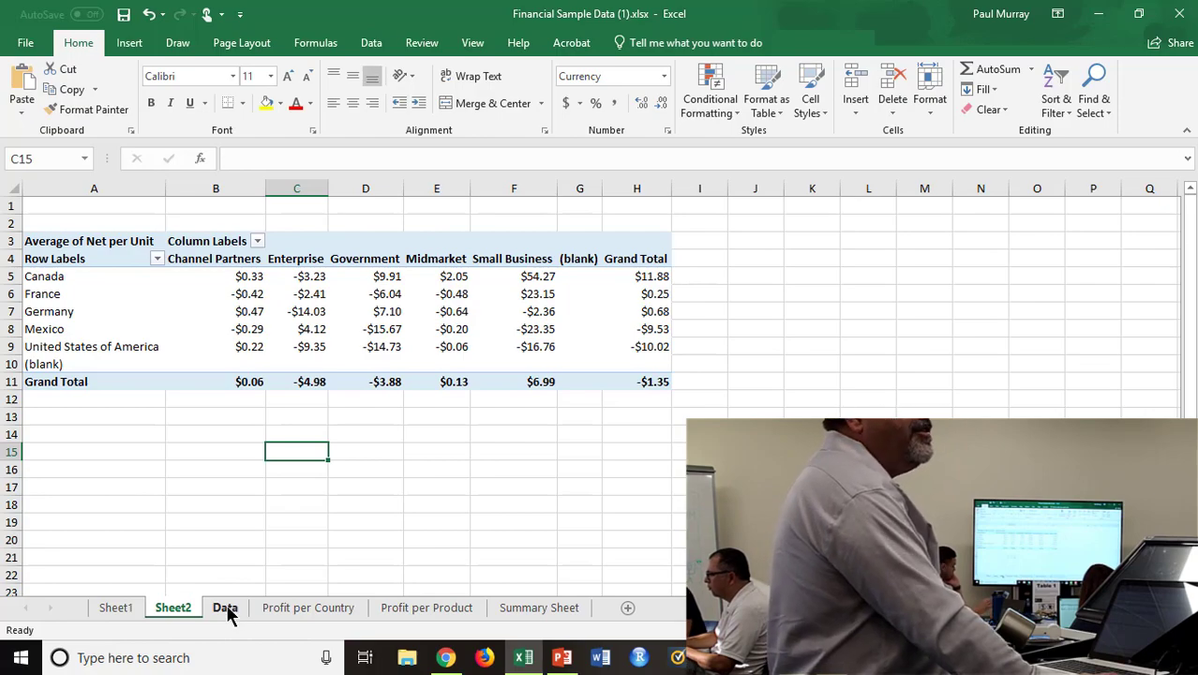
- Select the Data sheet range A1:M701 and insert a pivot table from it on a new worksheet
left_click(225, 608)
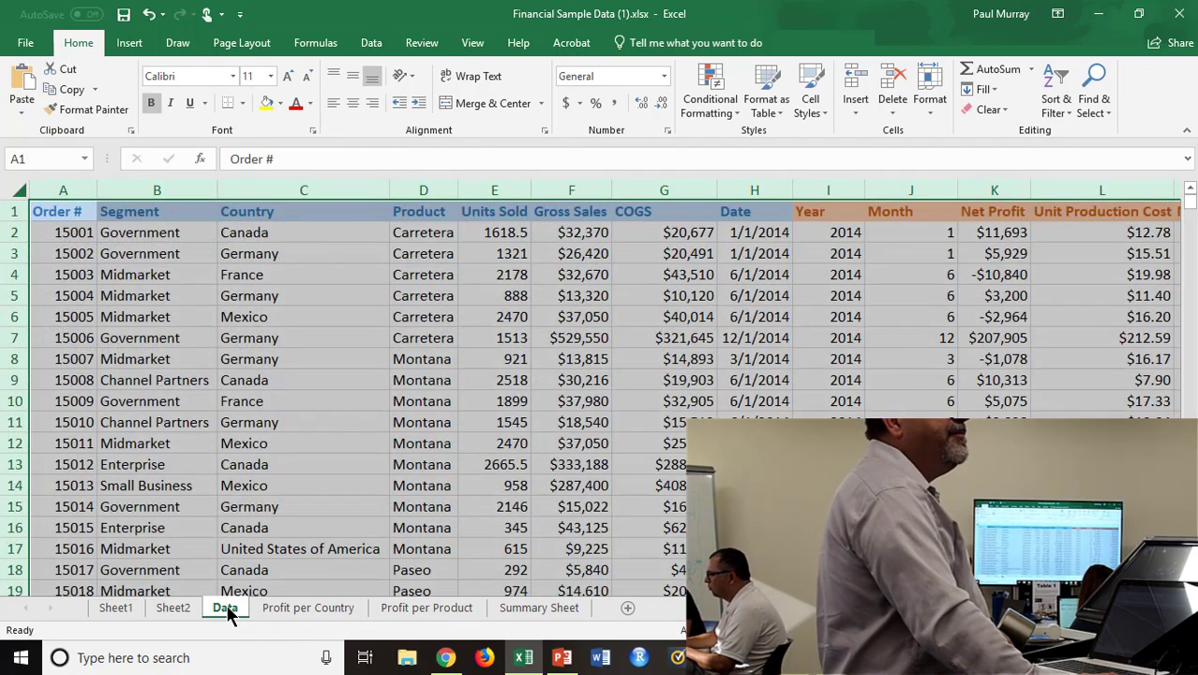
left_click(367, 370)
left_click(64, 211)
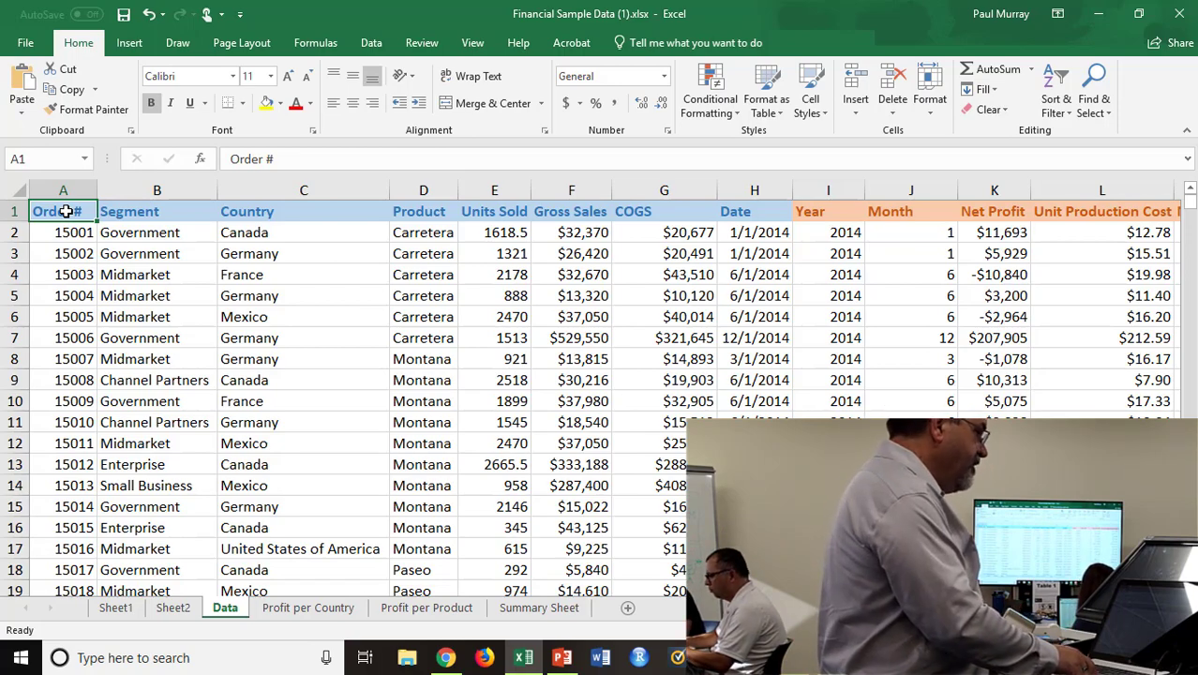
key("ctrl+shift+Right")
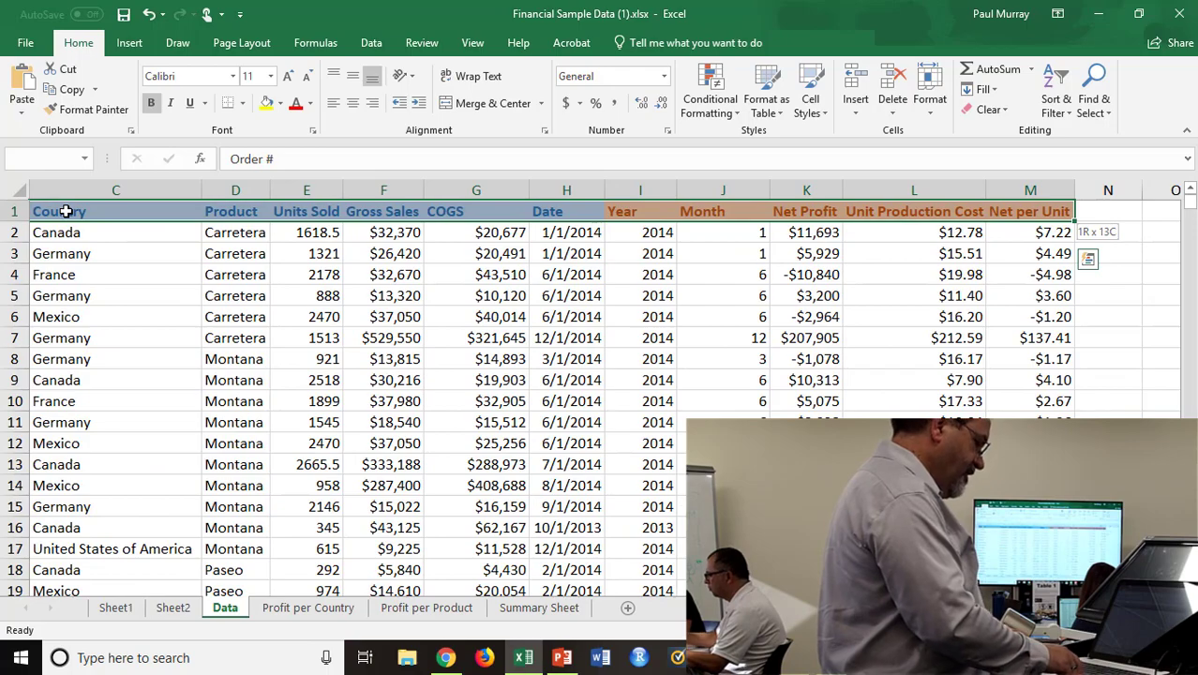
key("ctrl+shift+Down")
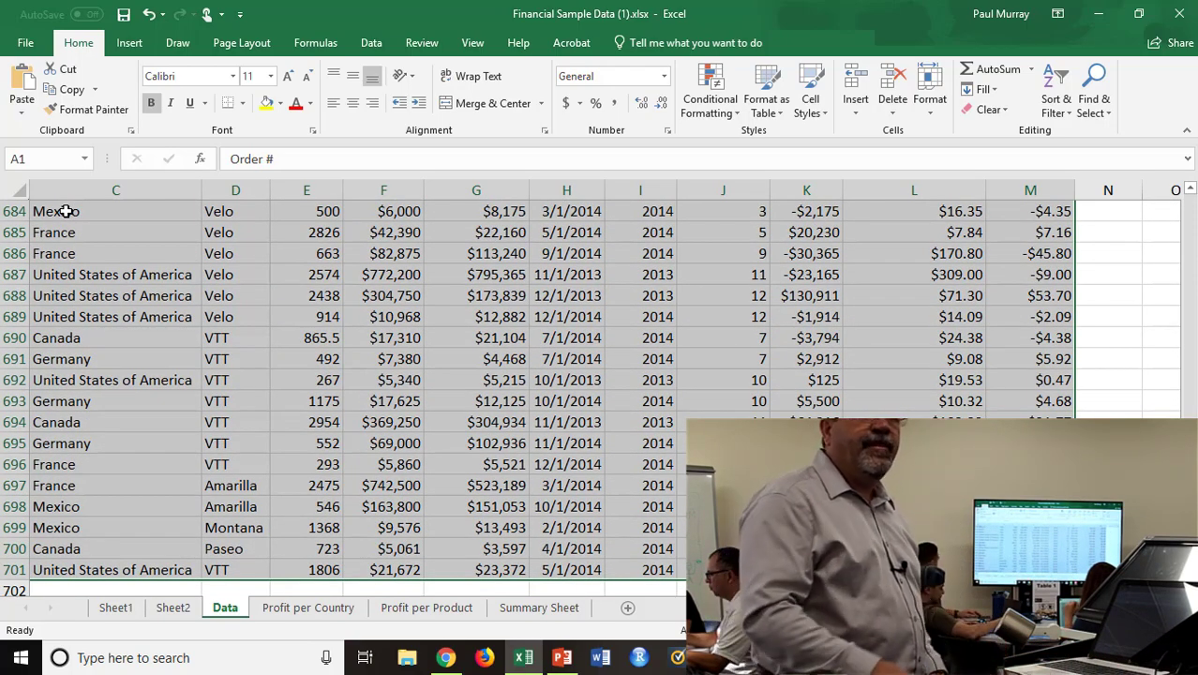
left_click(127, 44)
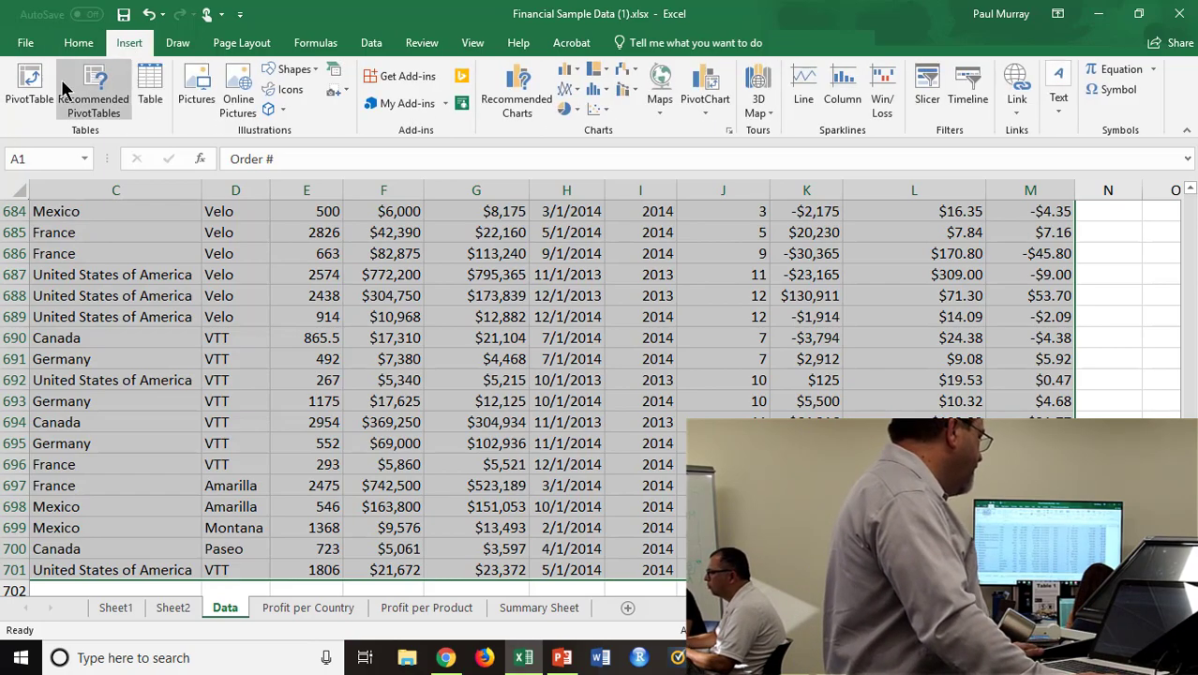
left_click(31, 82)
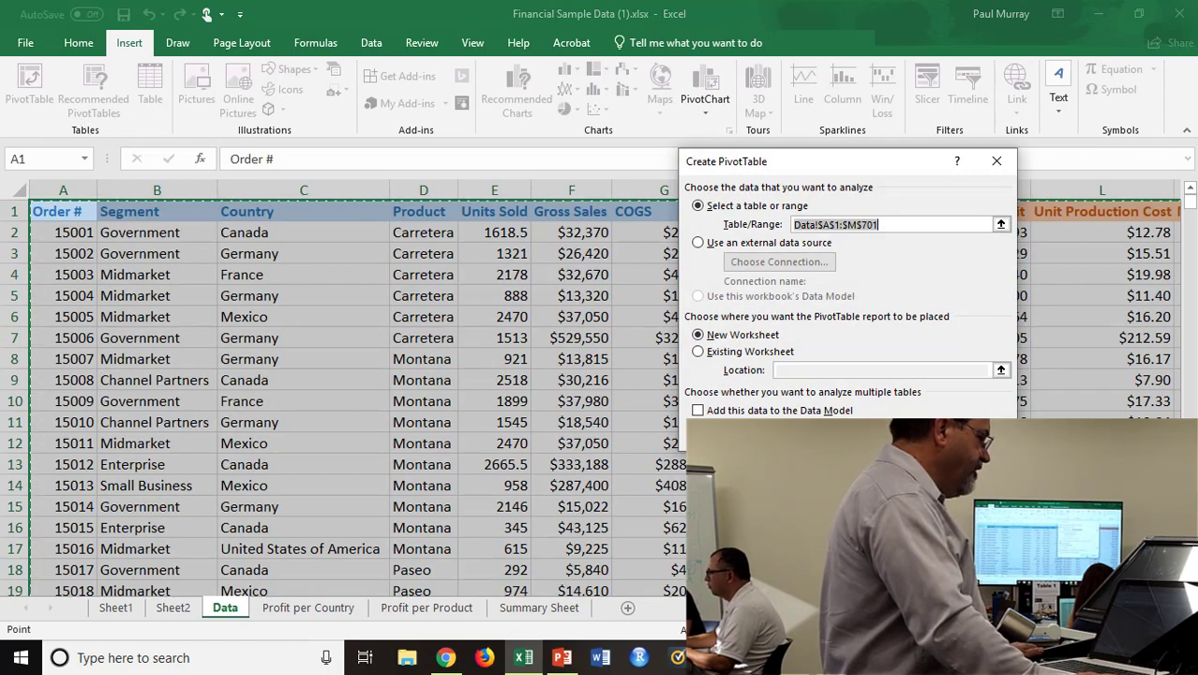
left_click(900, 434)
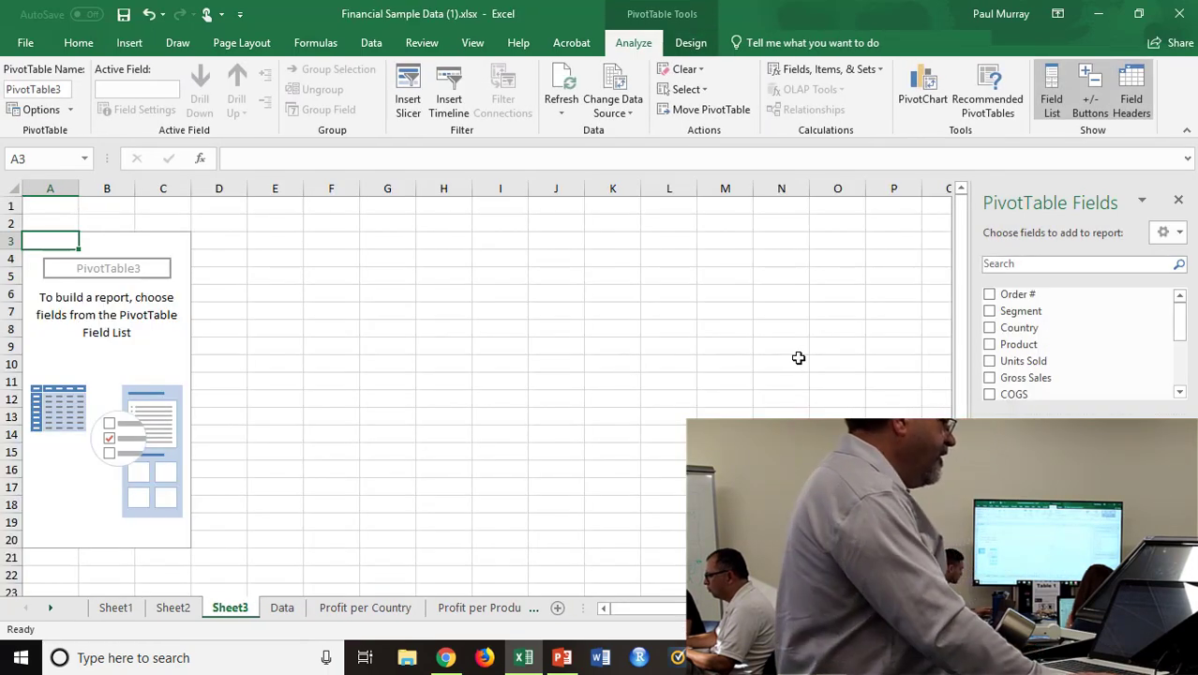
- Lay out the new pivot table with Product as rows, Segment as columns and the sum of Net Profit as values
scroll(1035, 368, "down", 3)
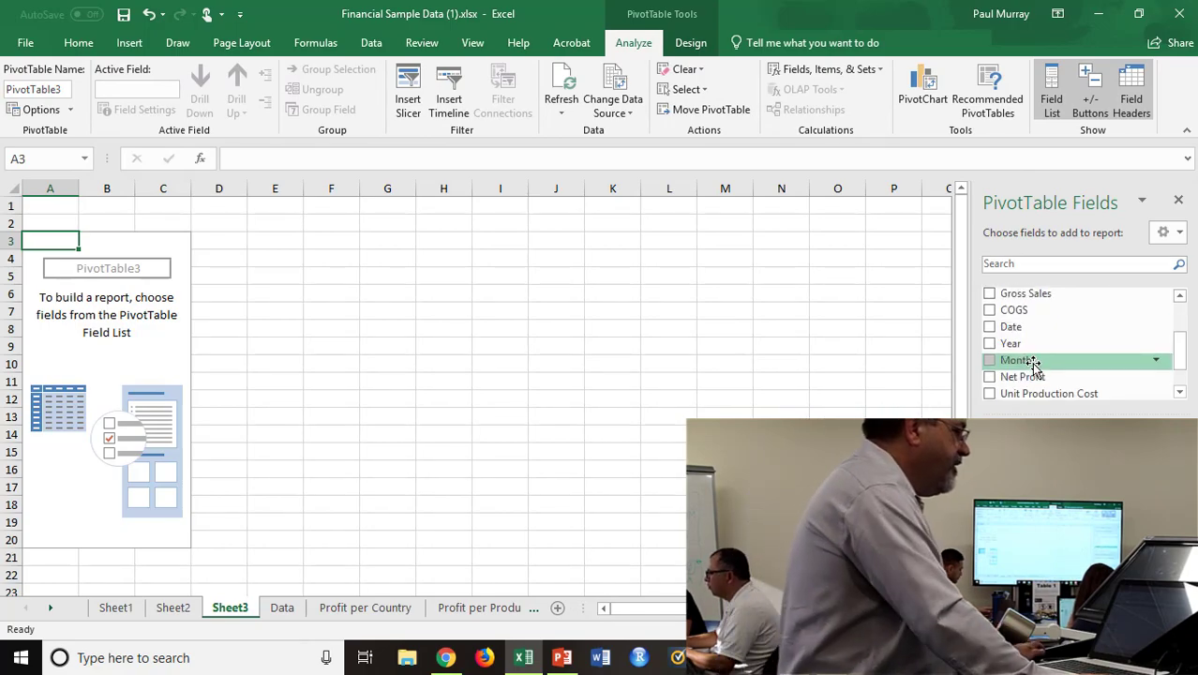
scroll(1035, 367, "down", 1)
scroll(1034, 368, "up", 3)
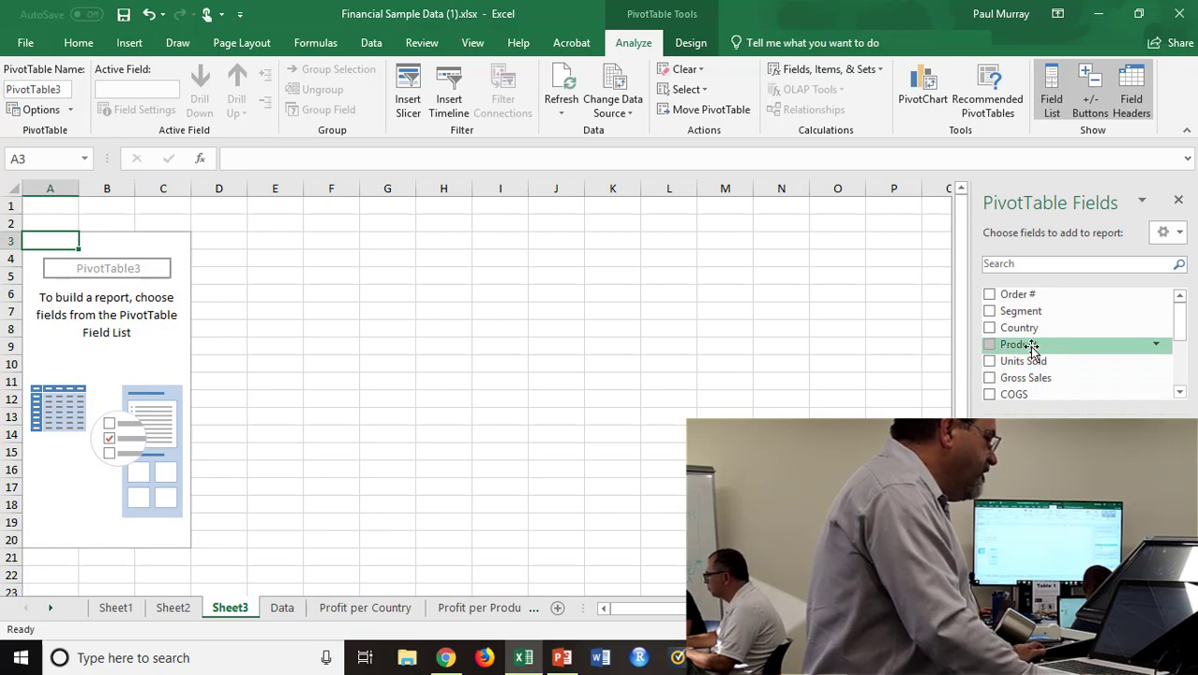
left_click_drag(1029, 347, 1029, 525)
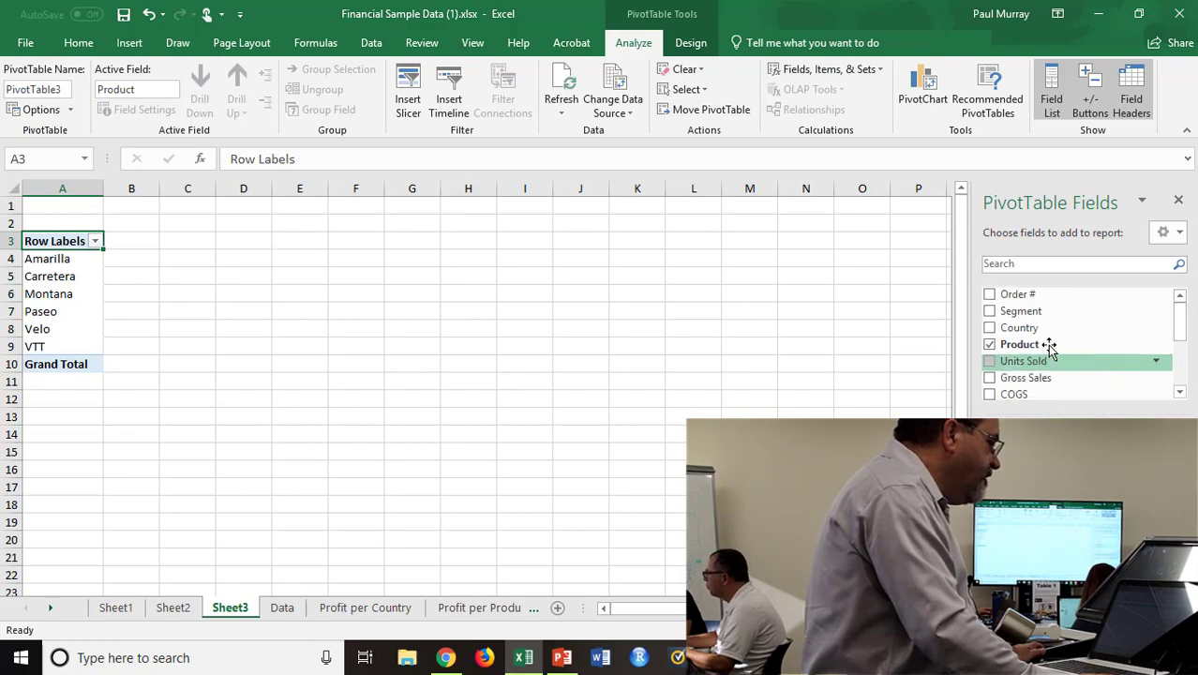
left_click_drag(1024, 314, 1128, 471)
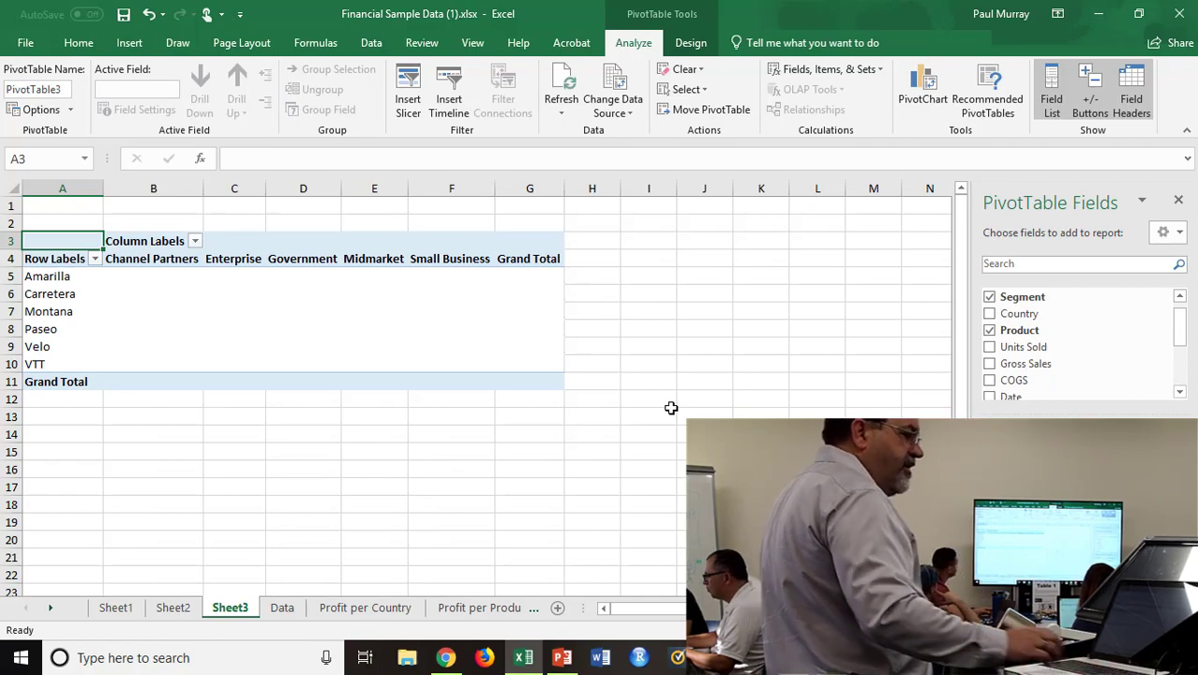
scroll(1070, 347, "down", 4)
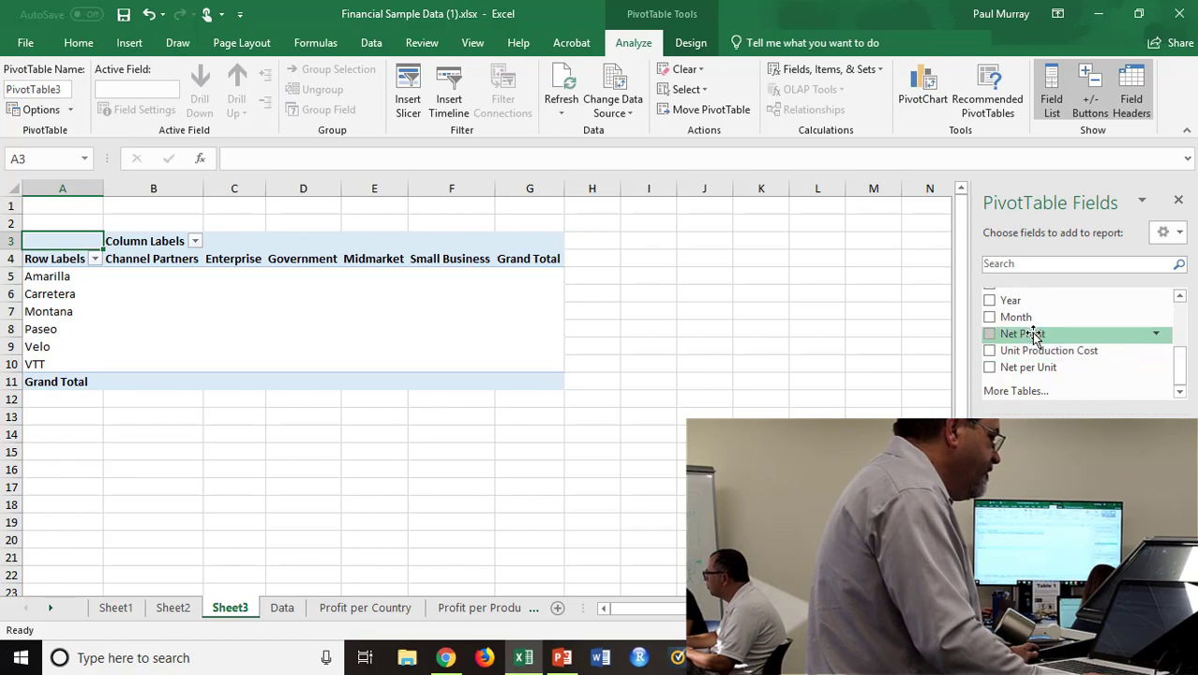
left_click_drag(1023, 334, 1135, 548)
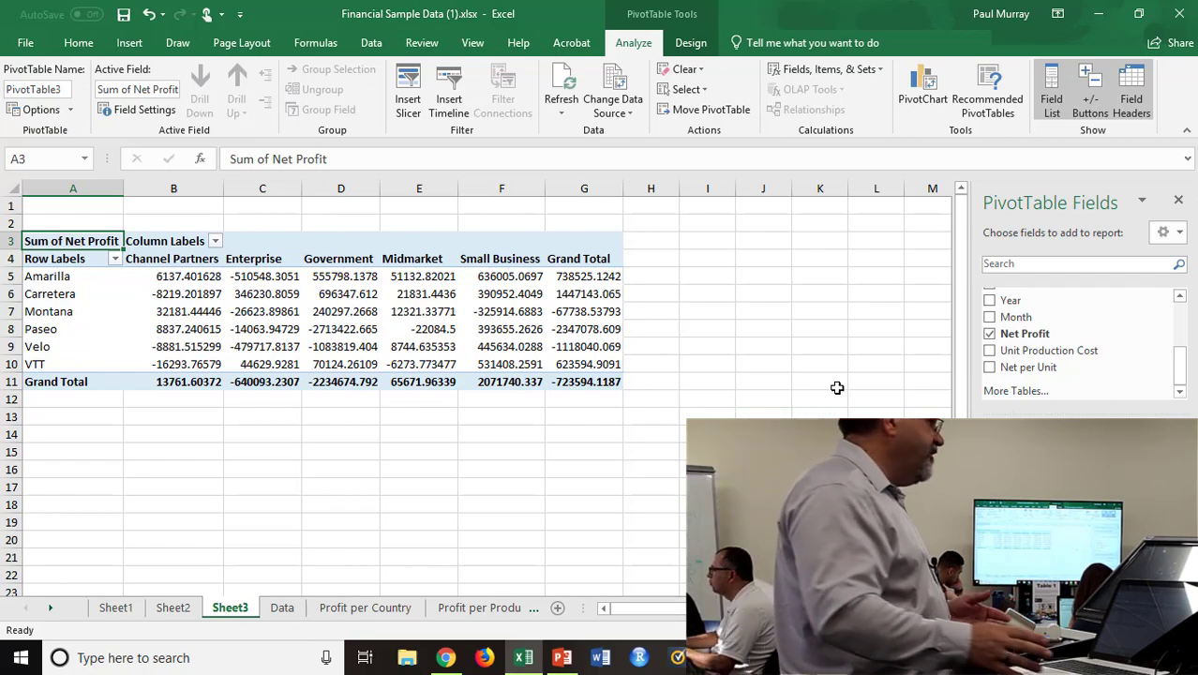
- Format all cells of Sheet3 as Currency with 2 decimal places, the $ symbol and red negative numbers without a minus sign
left_click(15, 188)
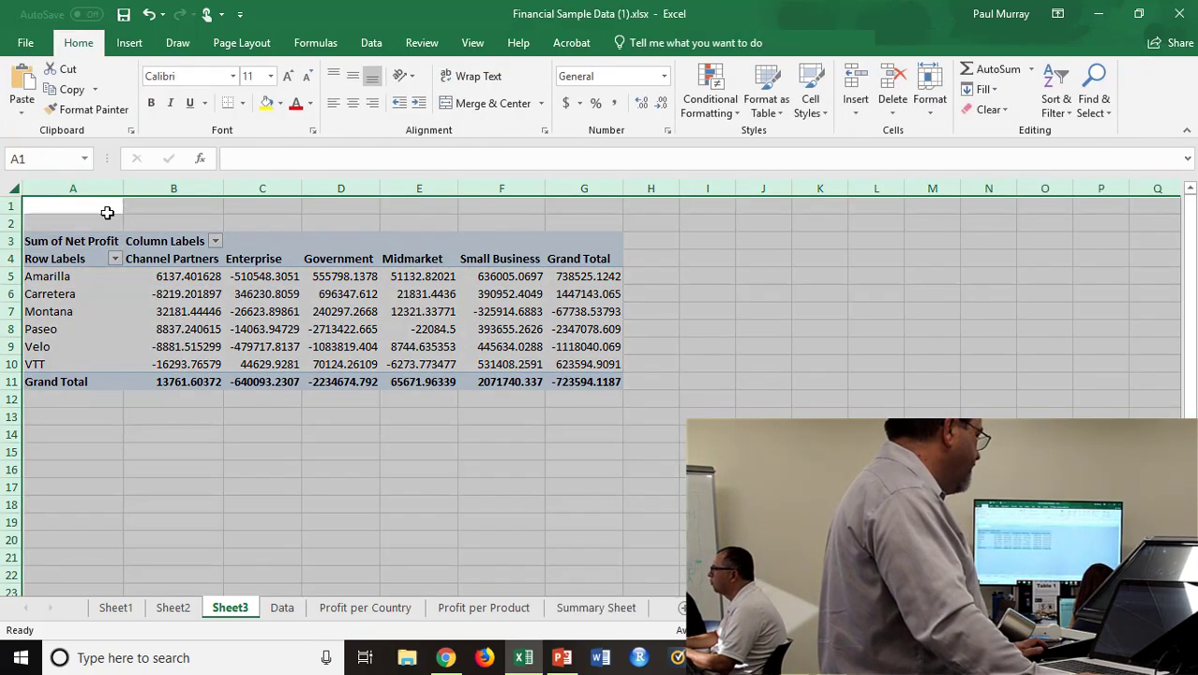
right_click(415, 214)
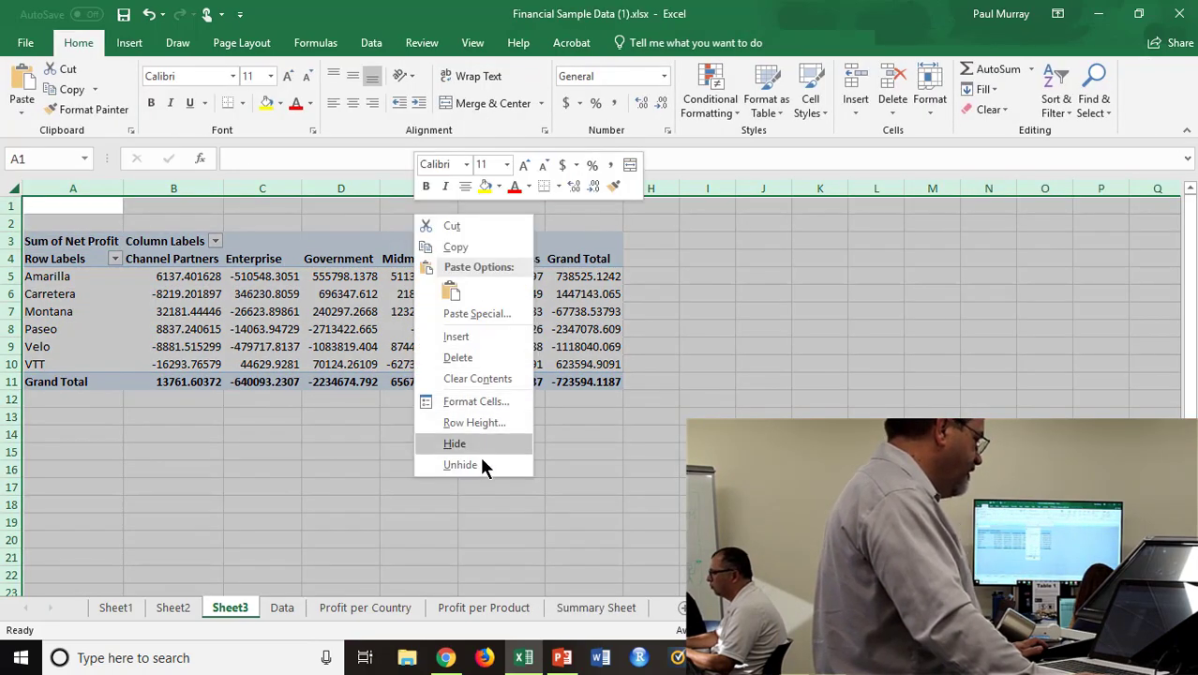
left_click(476, 401)
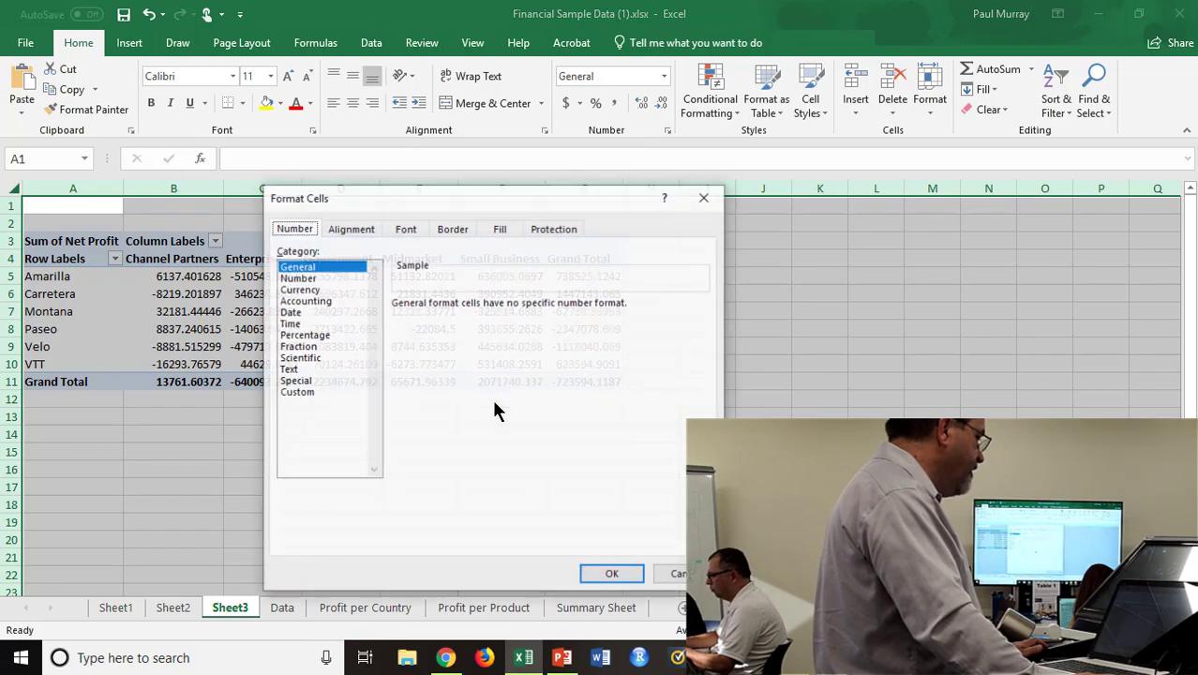
left_click(302, 289)
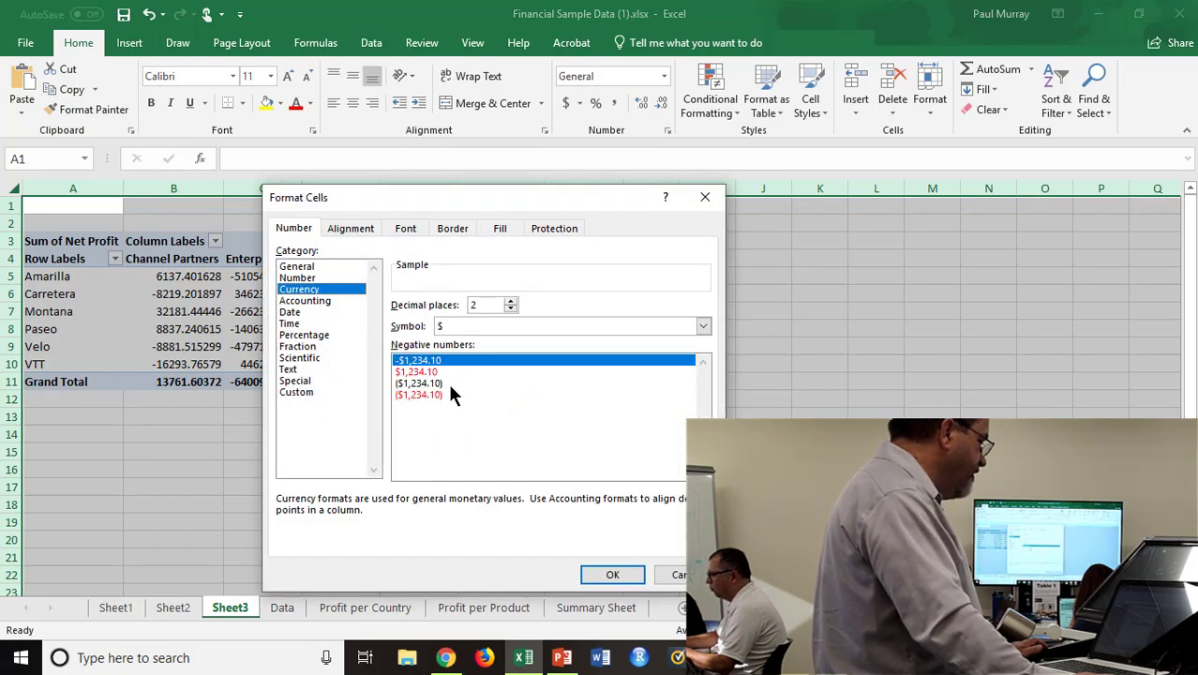
left_click(422, 373)
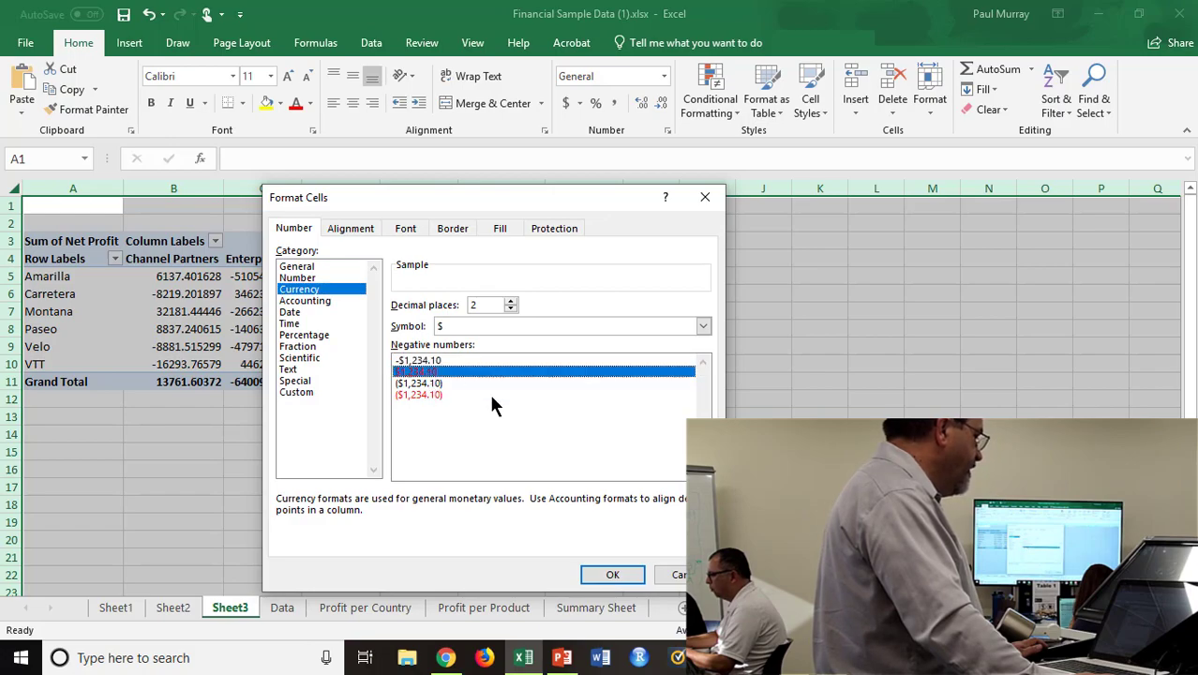
left_click(614, 577)
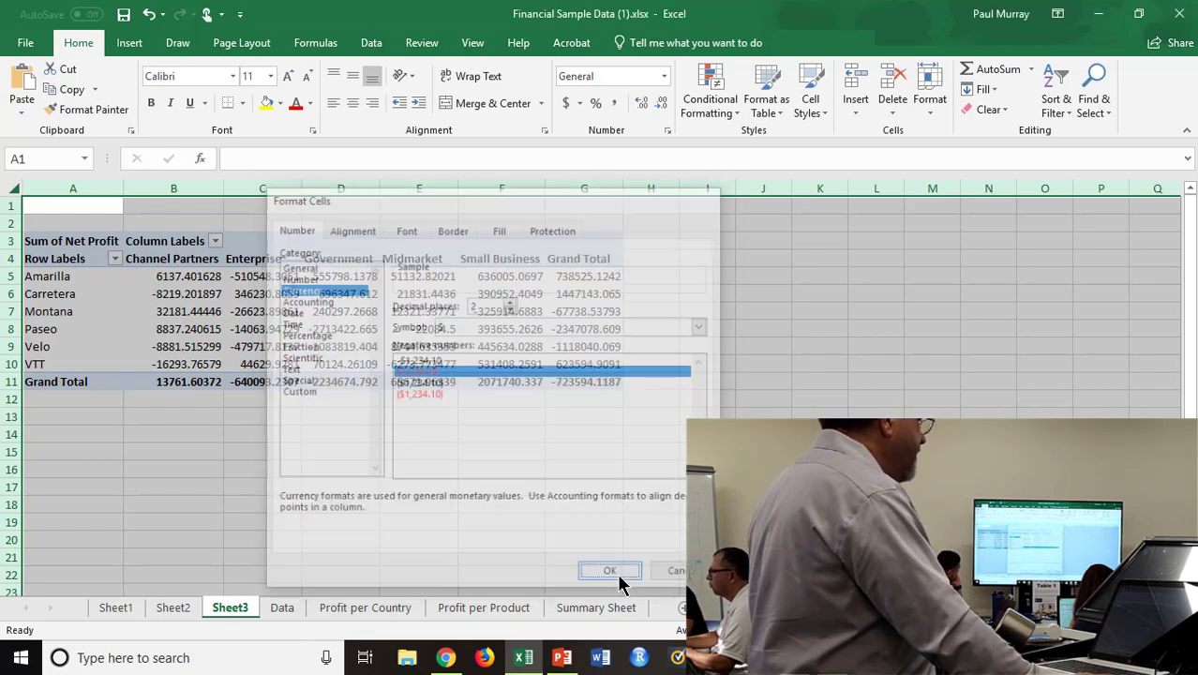
left_click(489, 472)
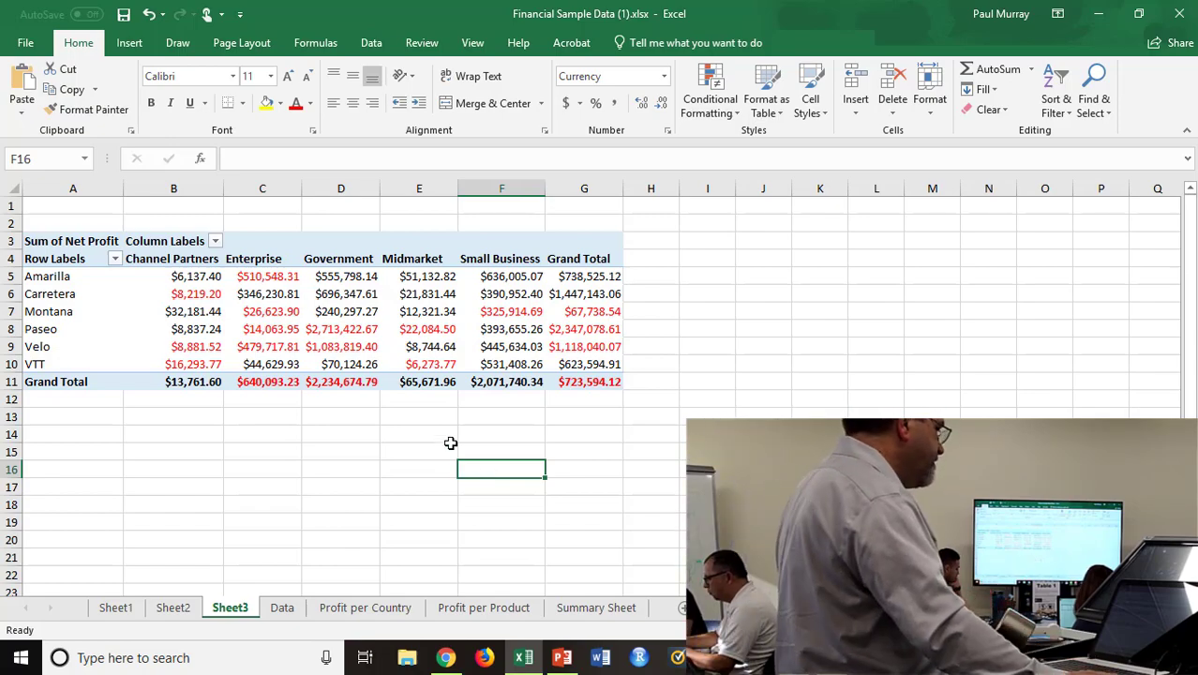
- Change the Net Profit values in the Sheet3 pivot table to be summarized by Max
left_click(484, 326)
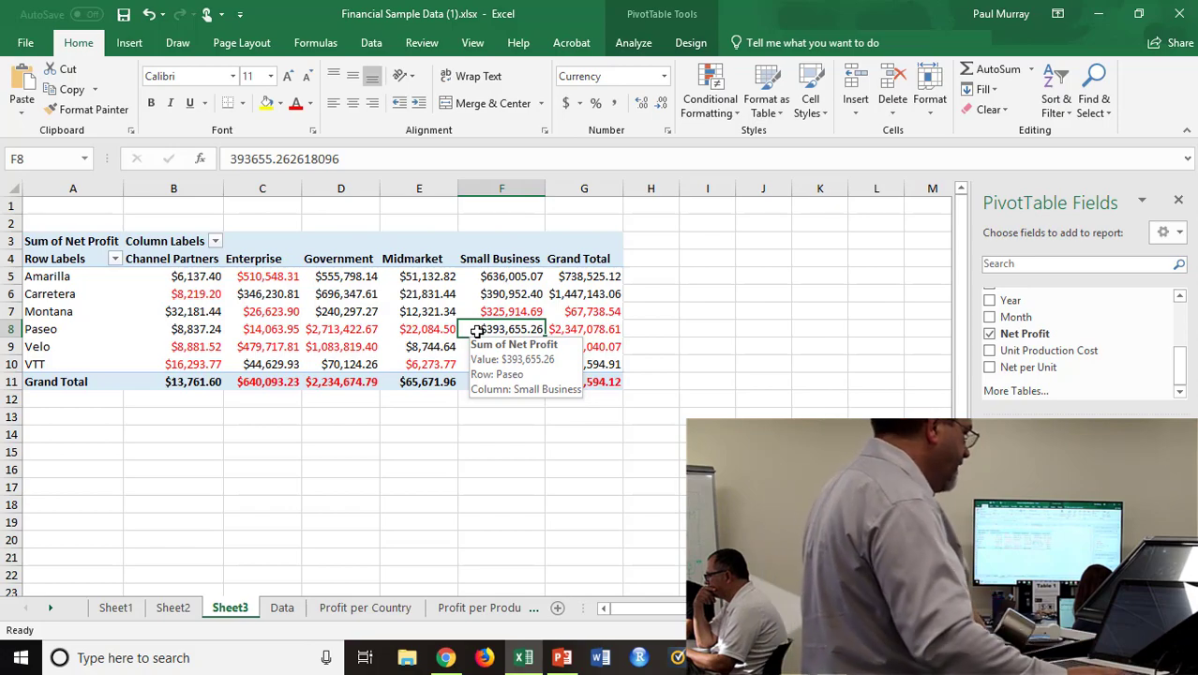
left_click(478, 482)
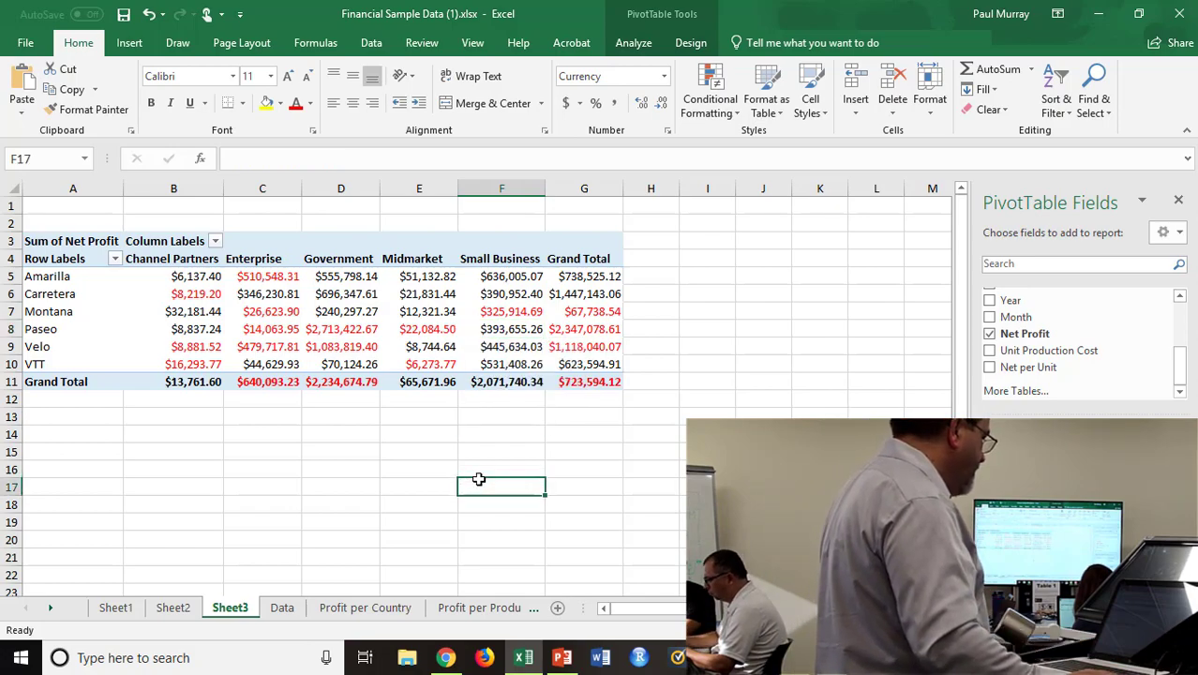
left_click(368, 310)
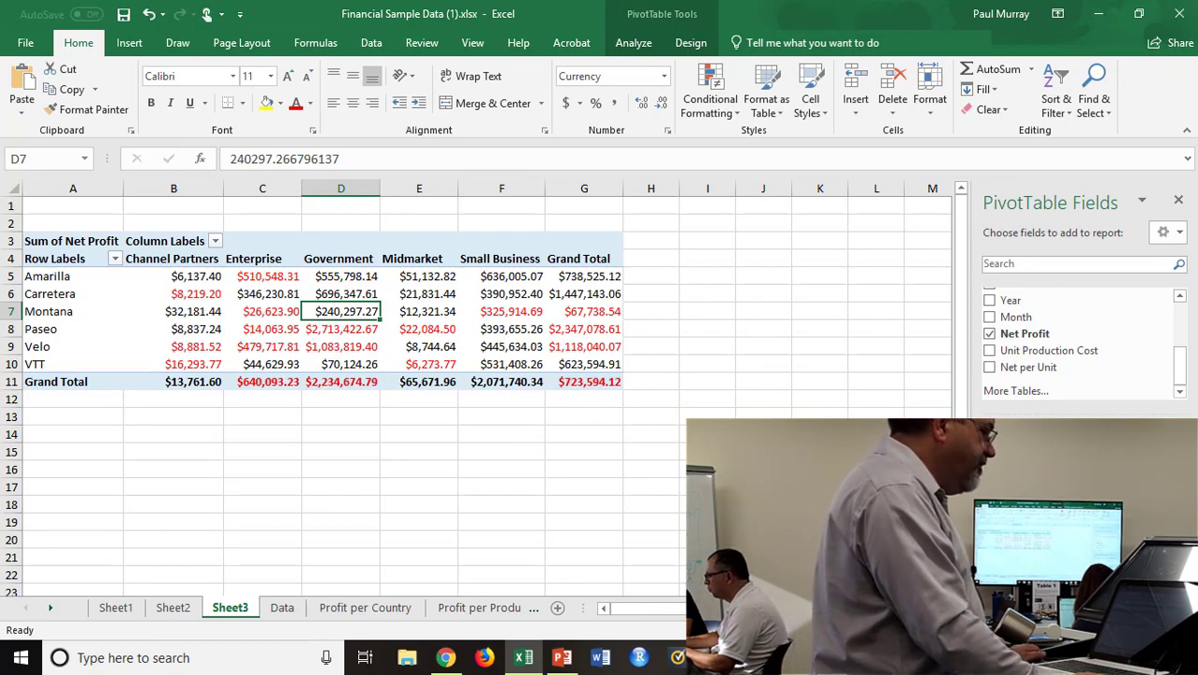
left_click(1164, 546)
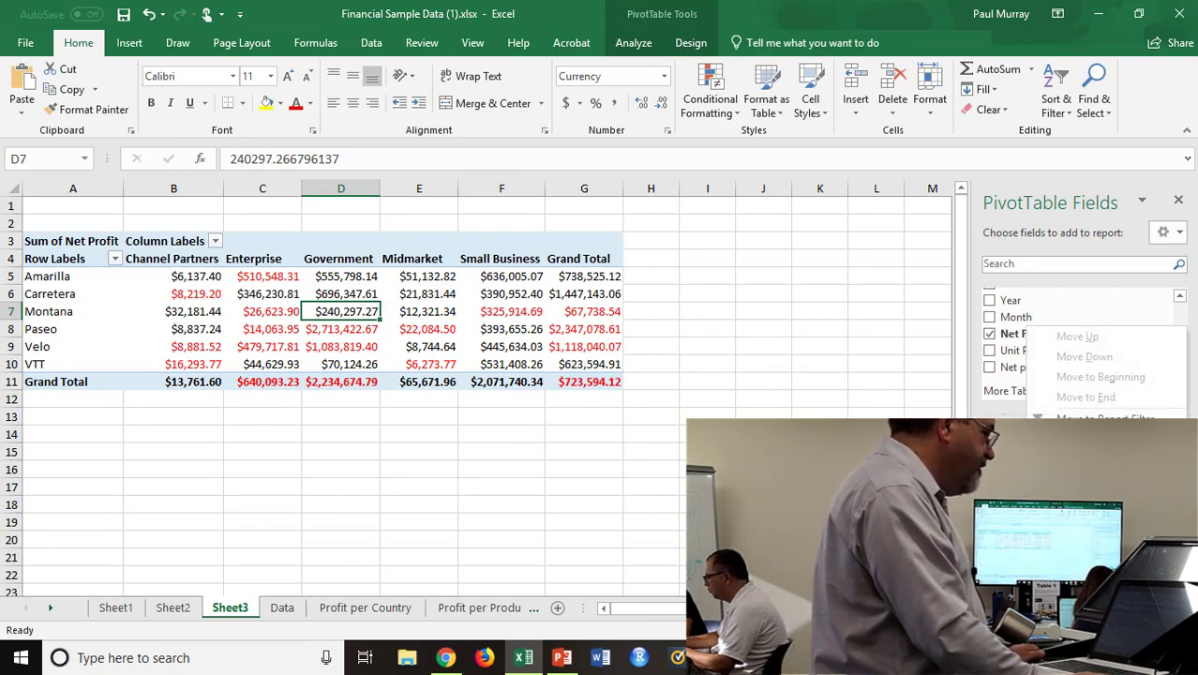
left_click(1104, 521)
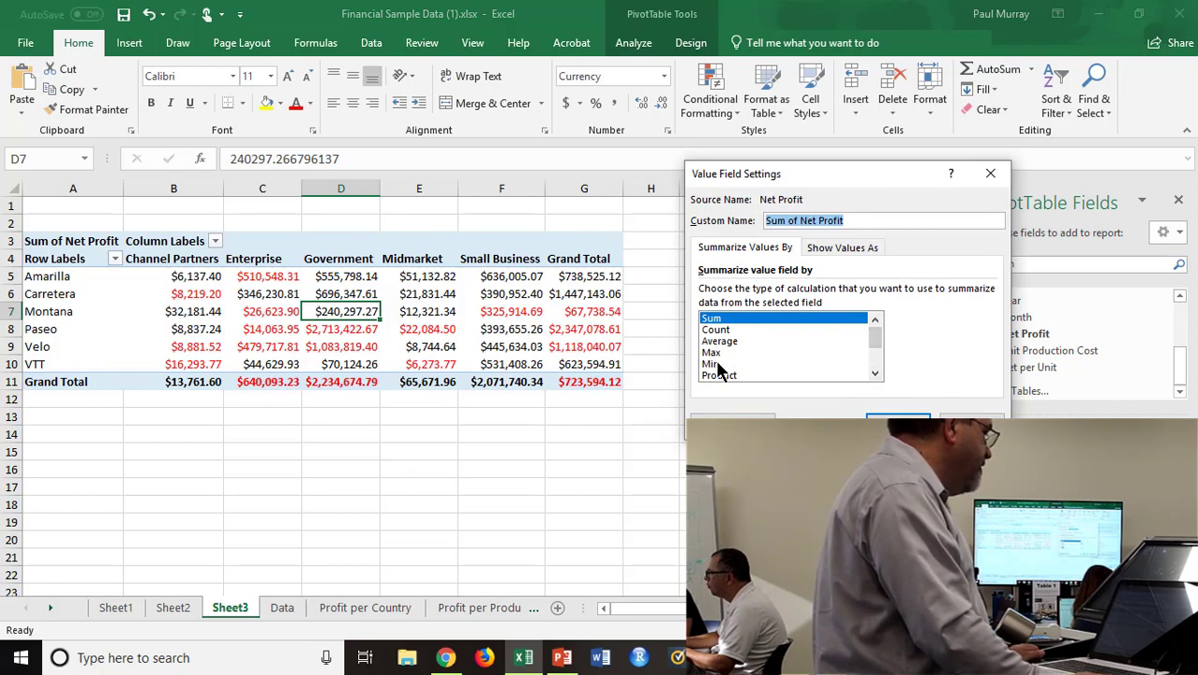
left_click(718, 353)
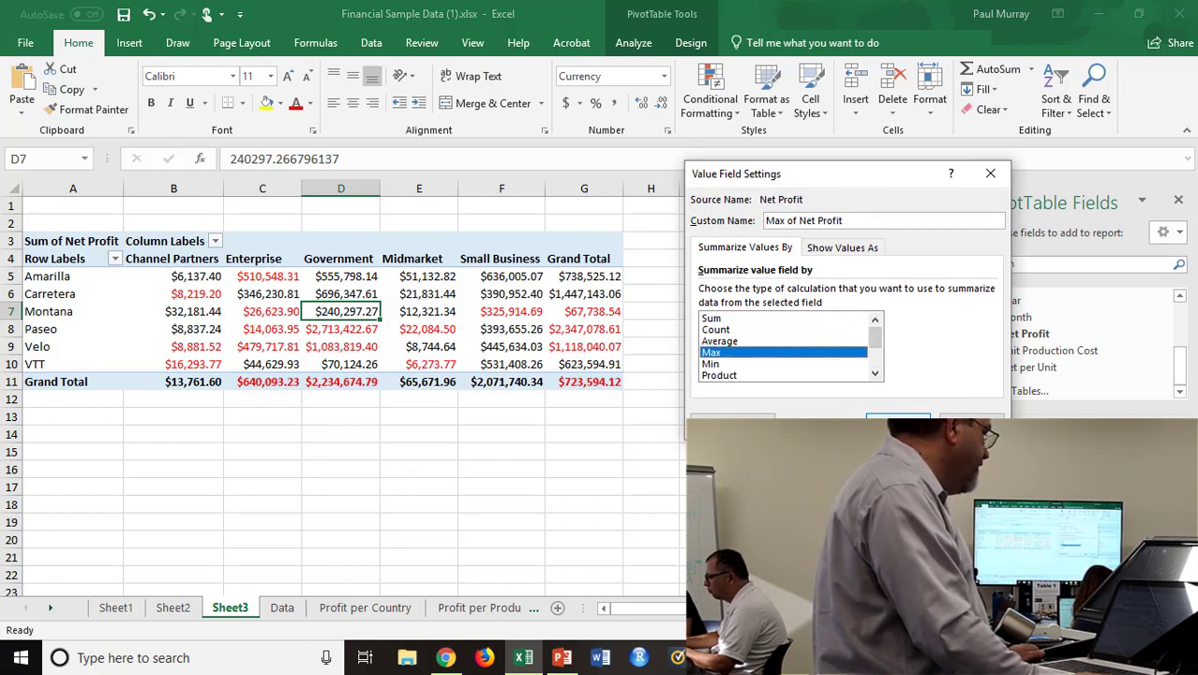
left_click(898, 424)
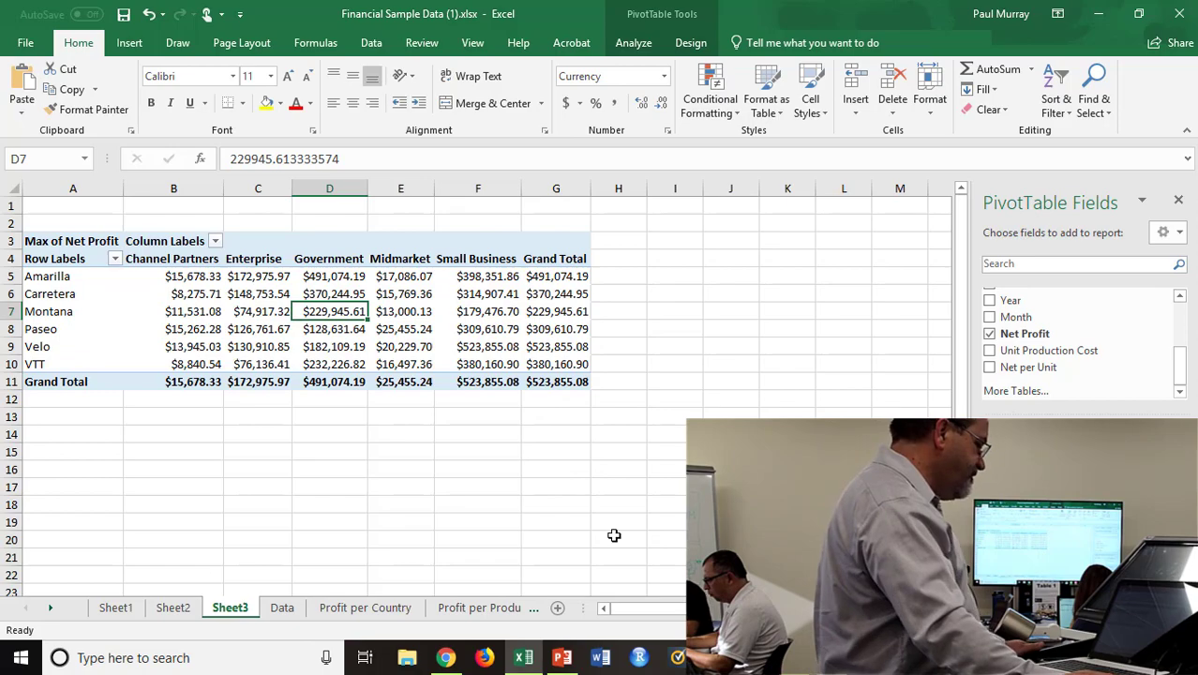
- Switch to Chrome to read the assignment's summary sheet instruction, and return to Excel to open the Summary Sheet
left_click(446, 657)
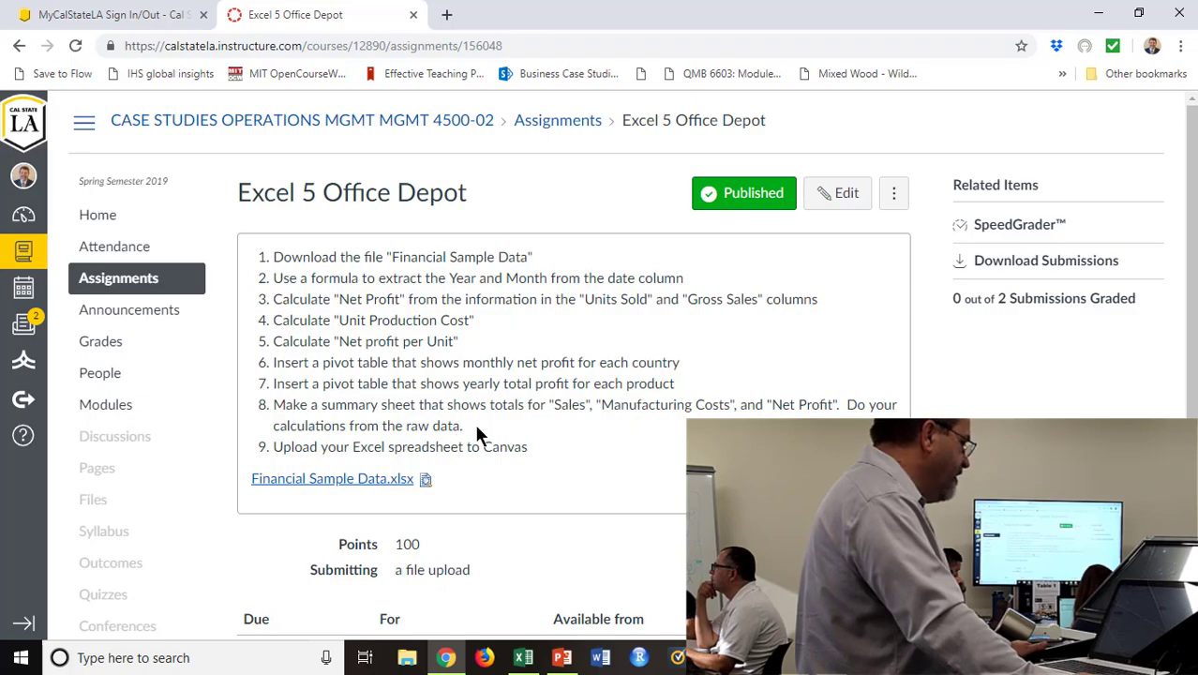
left_click_drag(459, 426, 497, 434)
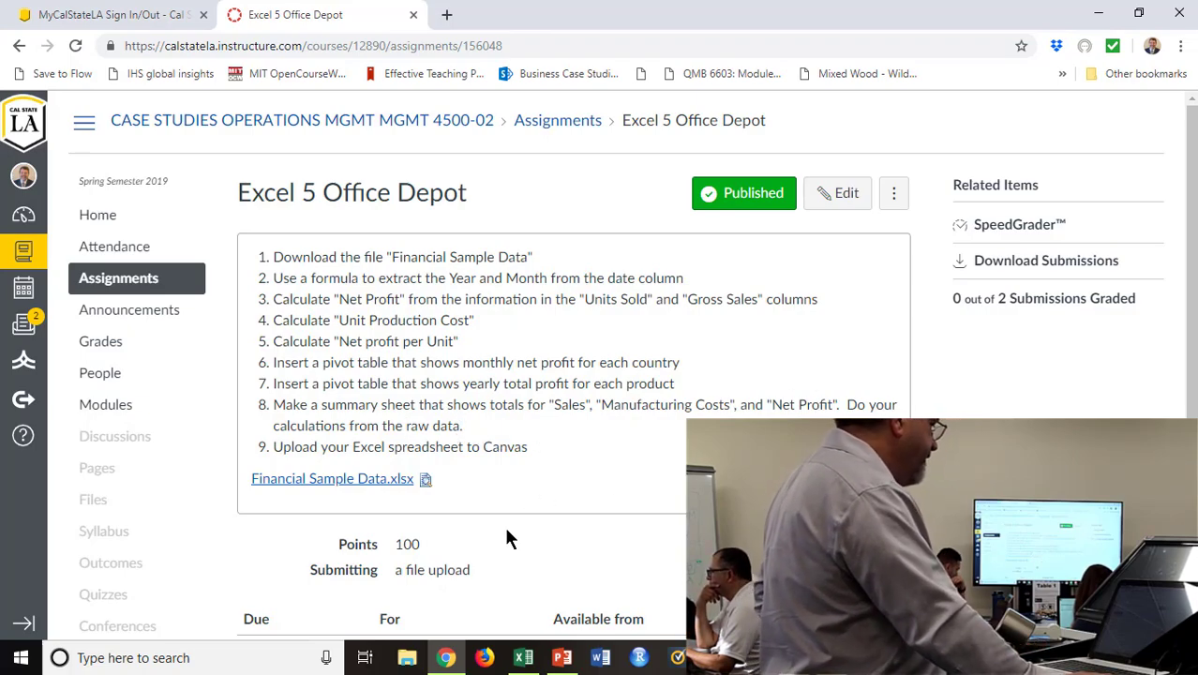
left_click(523, 659)
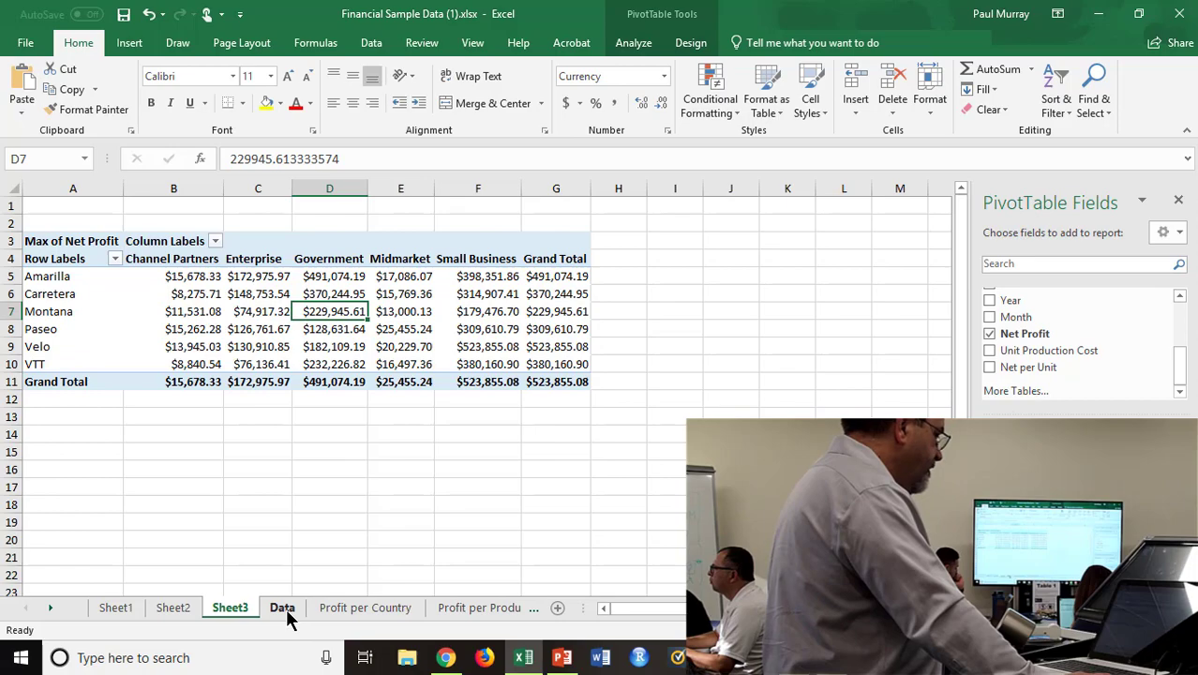
left_click(486, 608)
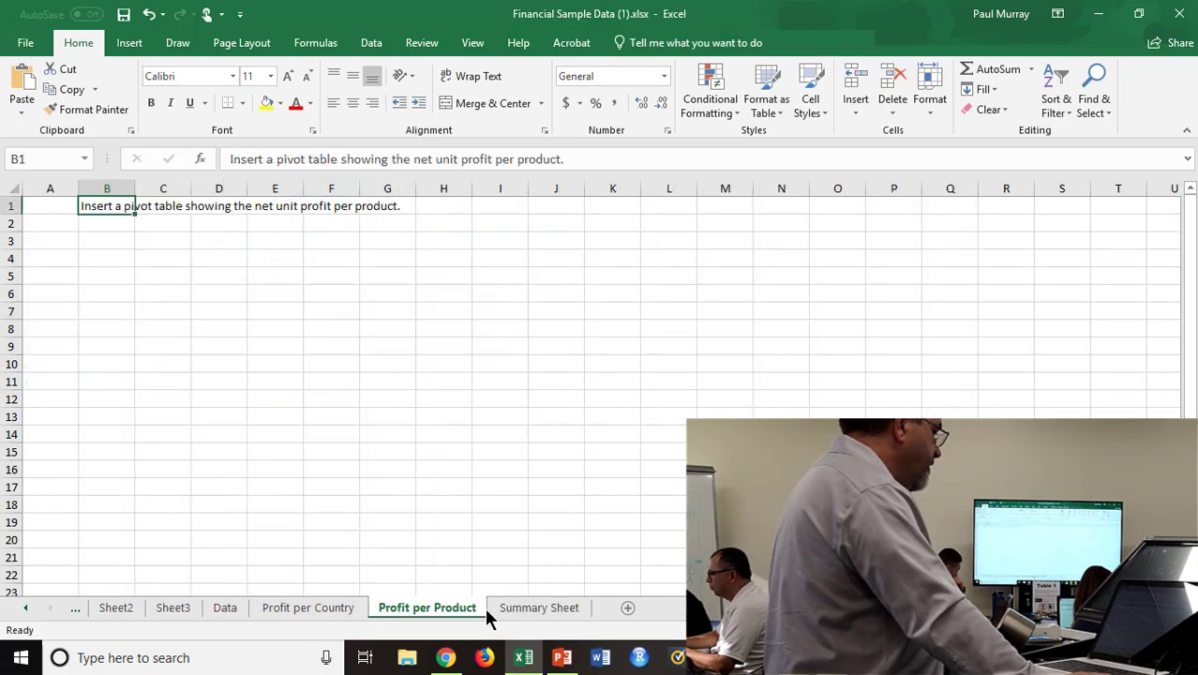
left_click(545, 606)
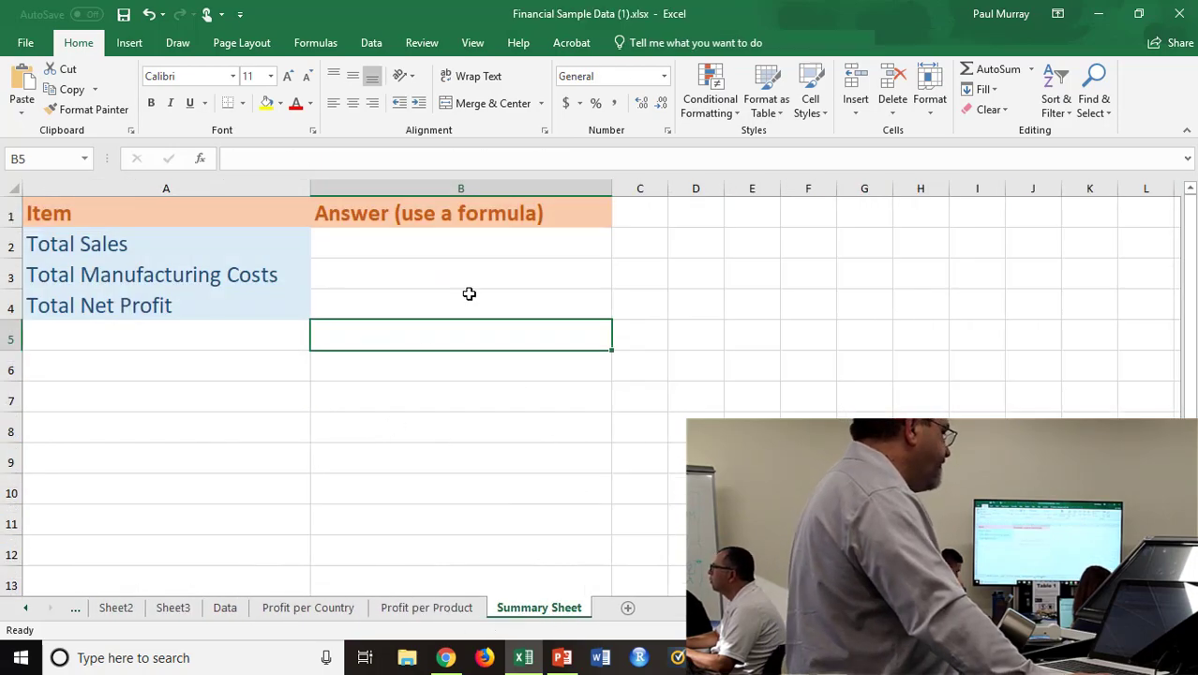
- Enter the formula =(Data!F2:F701) in cell B2 for Total Sales, referencing the Data sheet's Gross Sales column
left_click(446, 244)
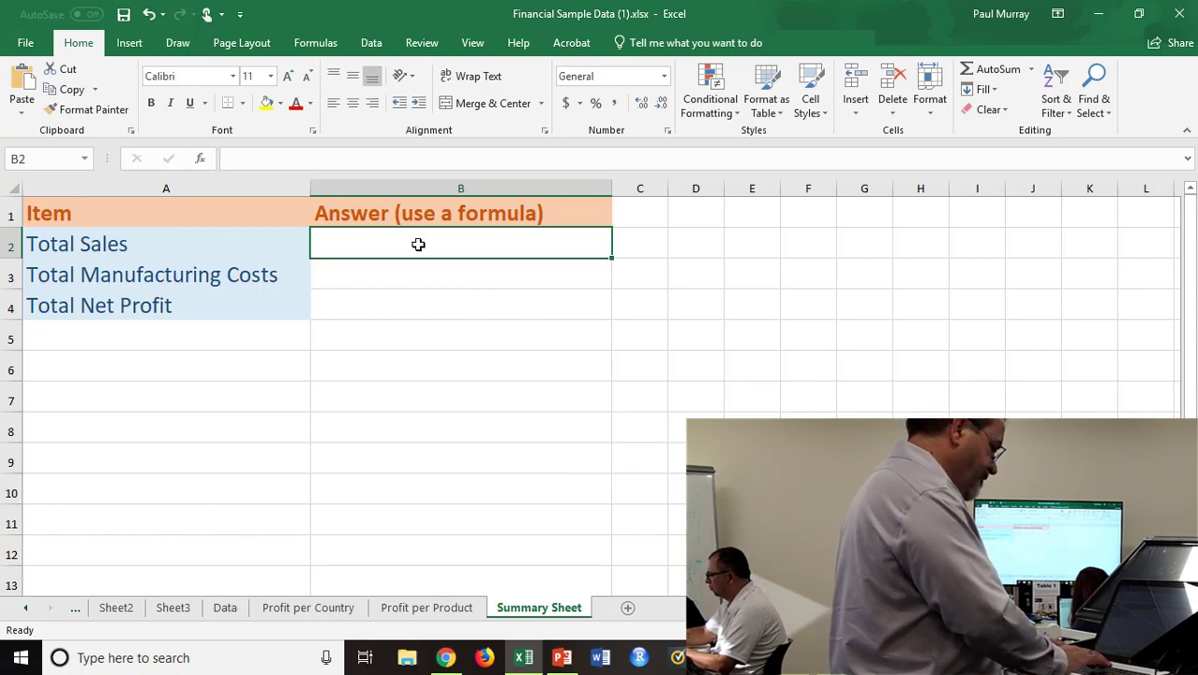
type("=")
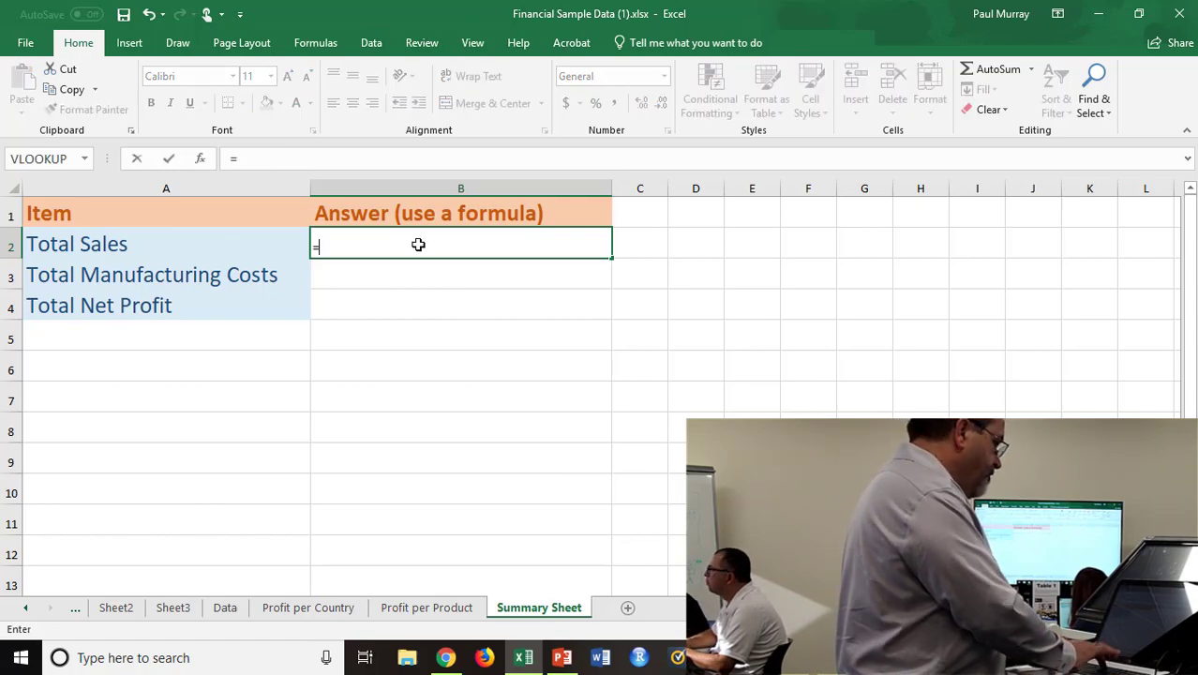
type("(")
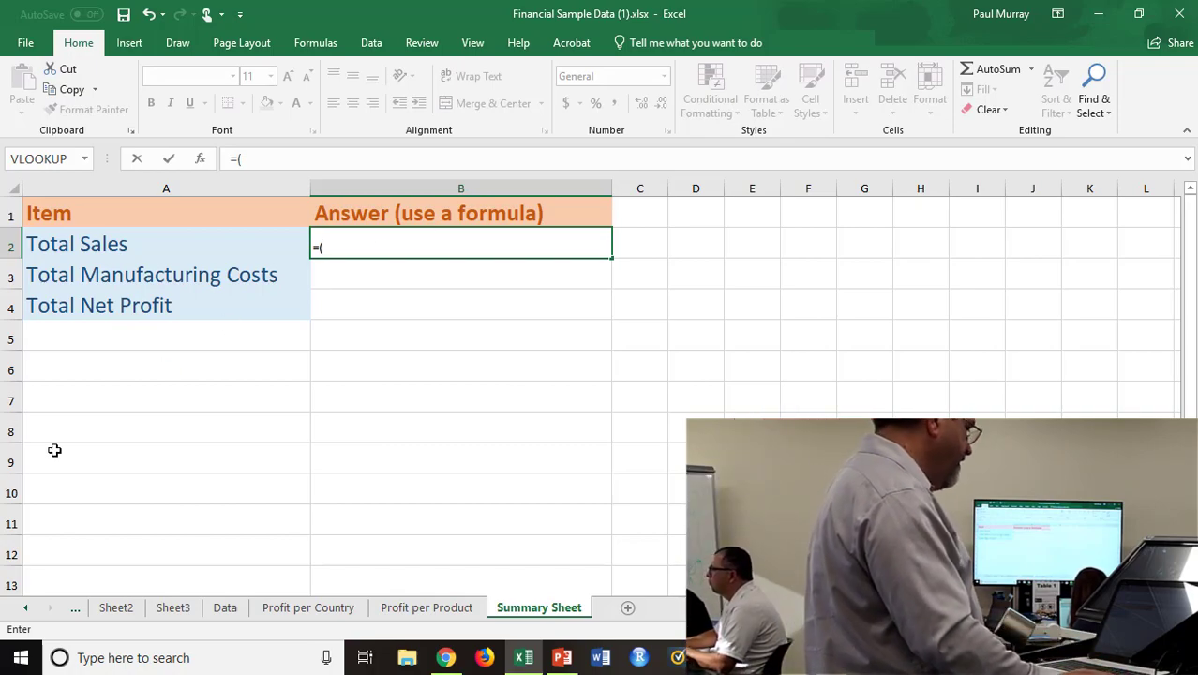
left_click(220, 610)
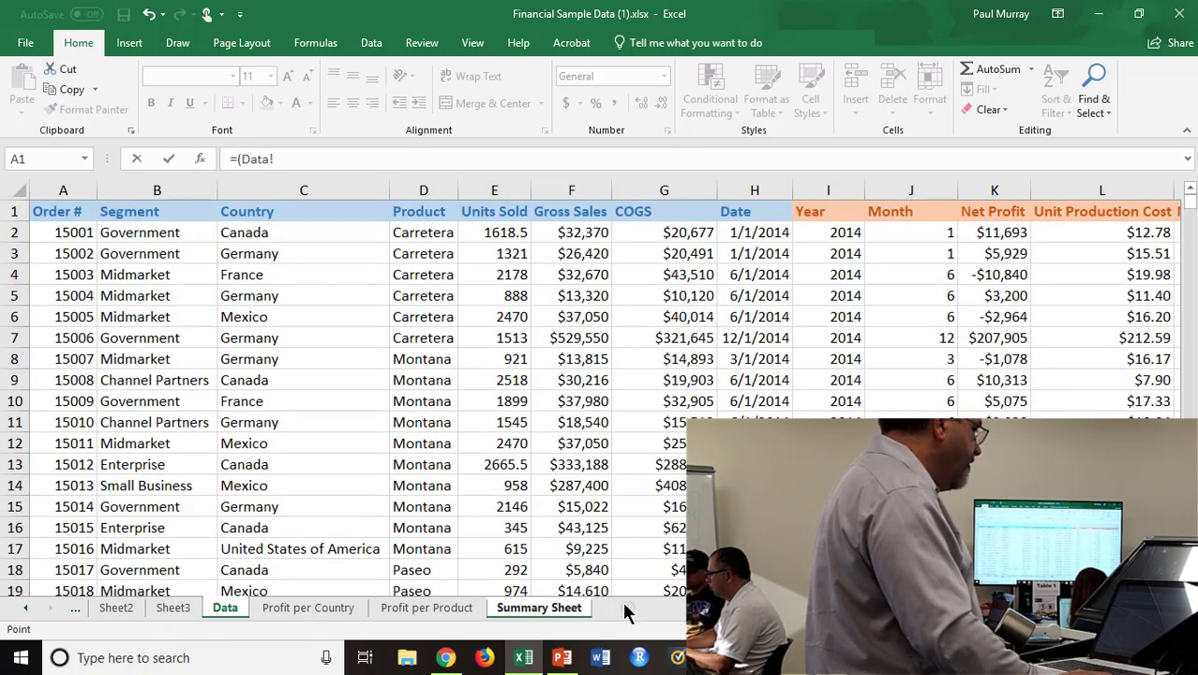
left_click(584, 235)
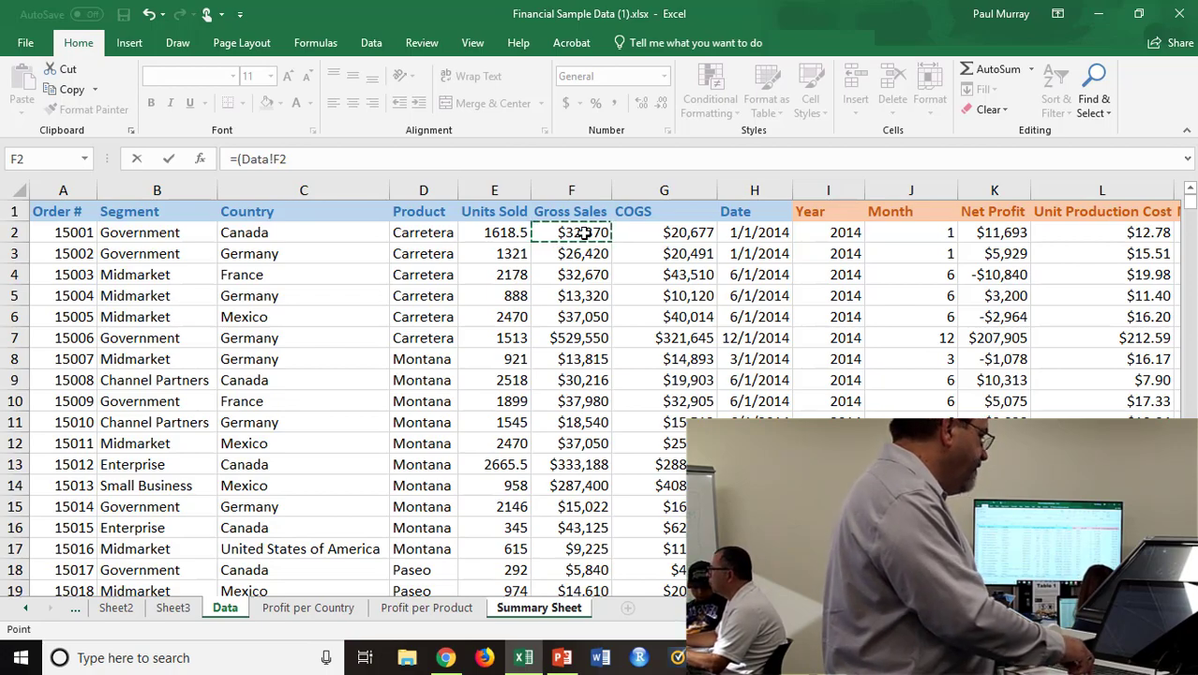
key("ctrl+shift+Down")
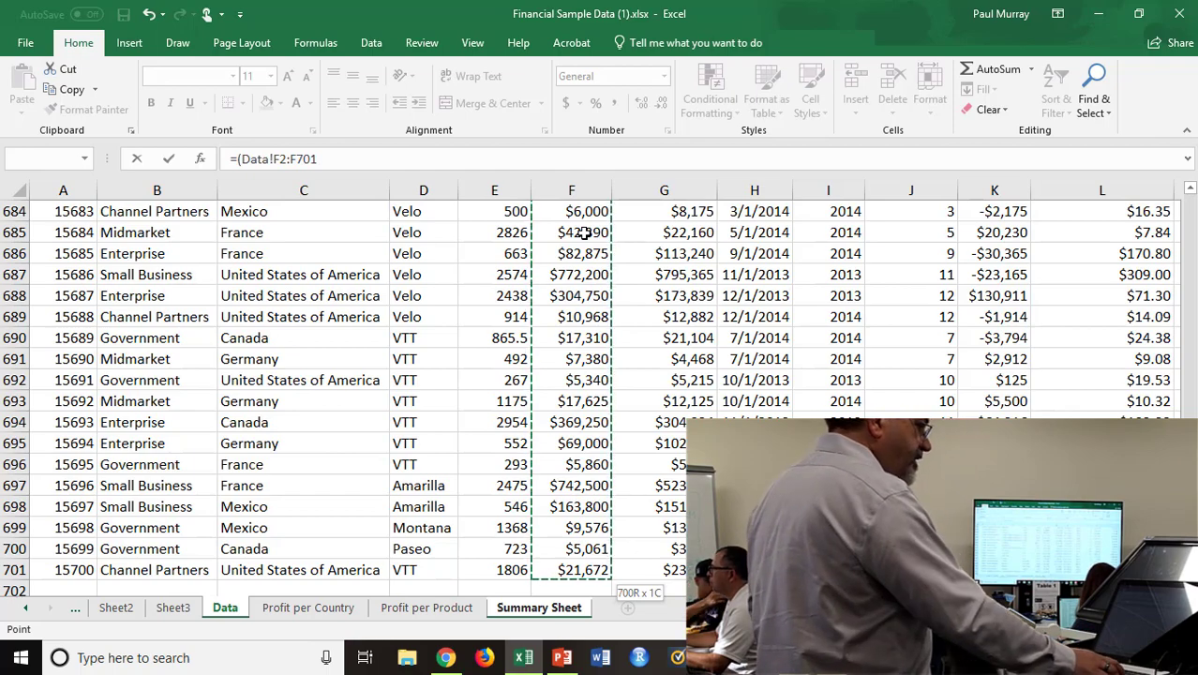
key("Return")
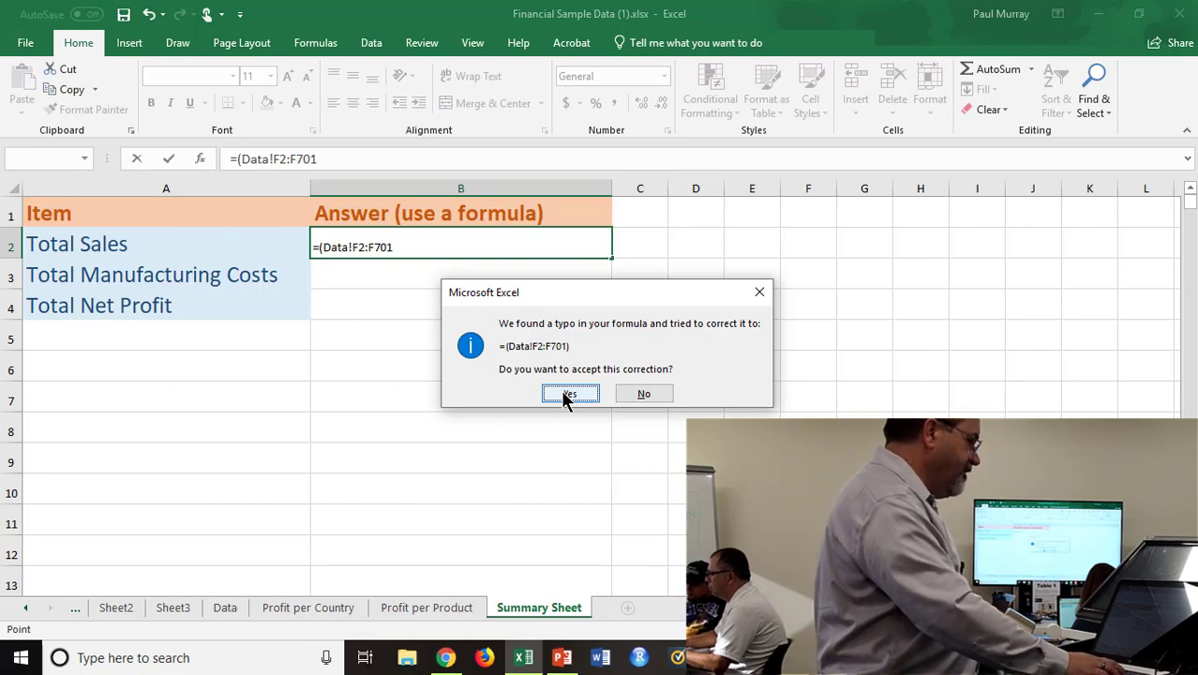
left_click(568, 394)
- Correct the Total Sales formula to =SUM(Data!F2:F701) and review its reference to the Data sheet
left_click(544, 246)
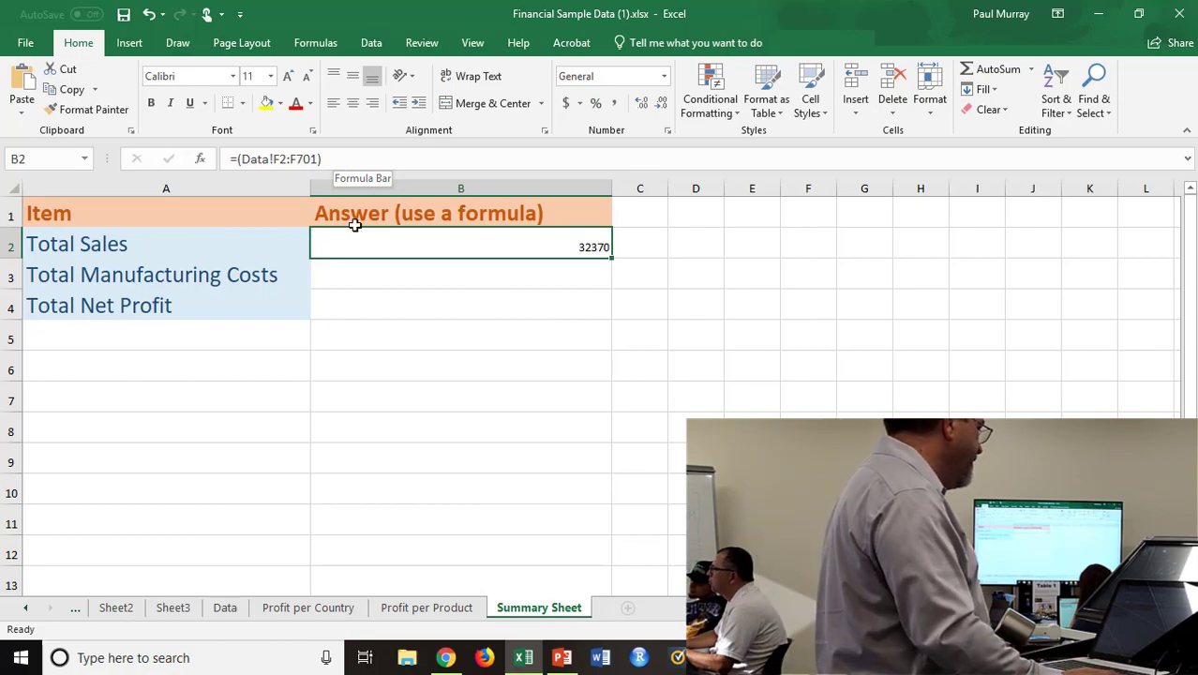
left_click(235, 159)
type("su")
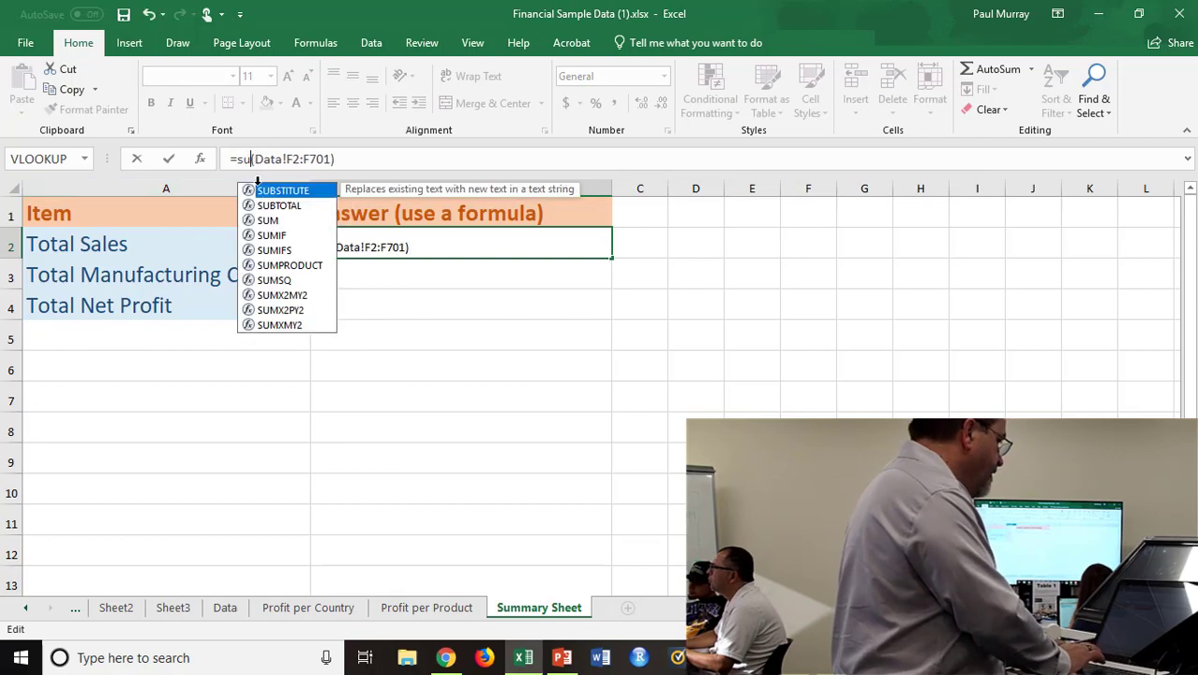
type("m")
key("Return")
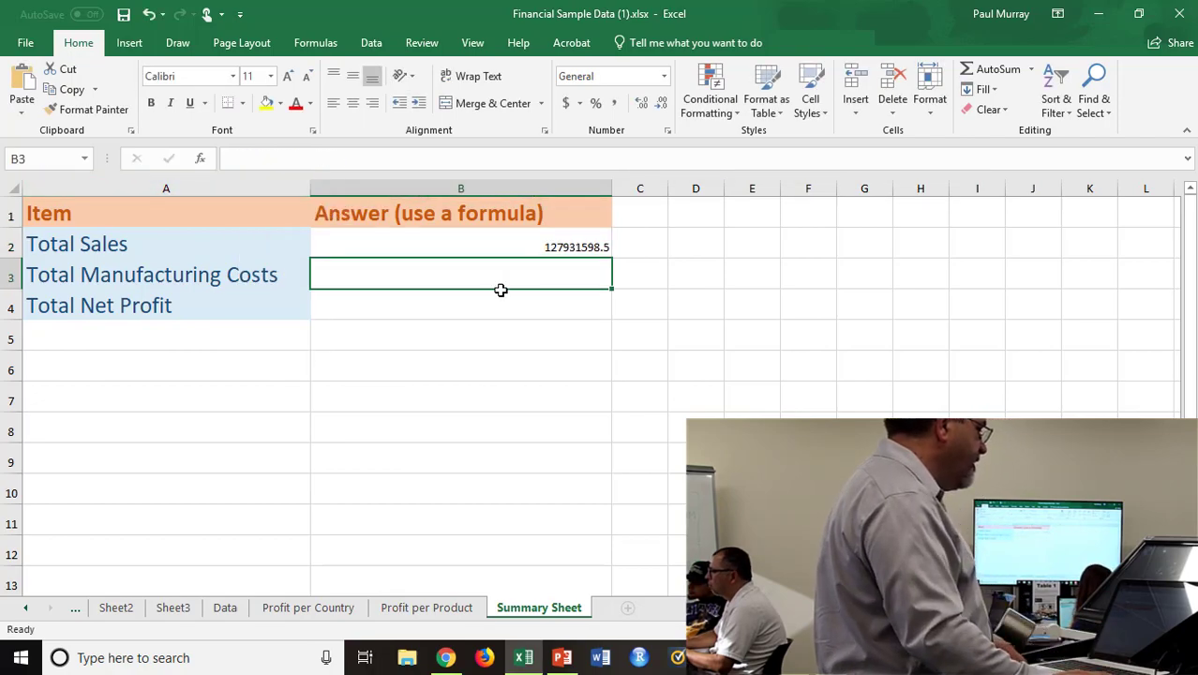
left_click(499, 245)
left_click(394, 159)
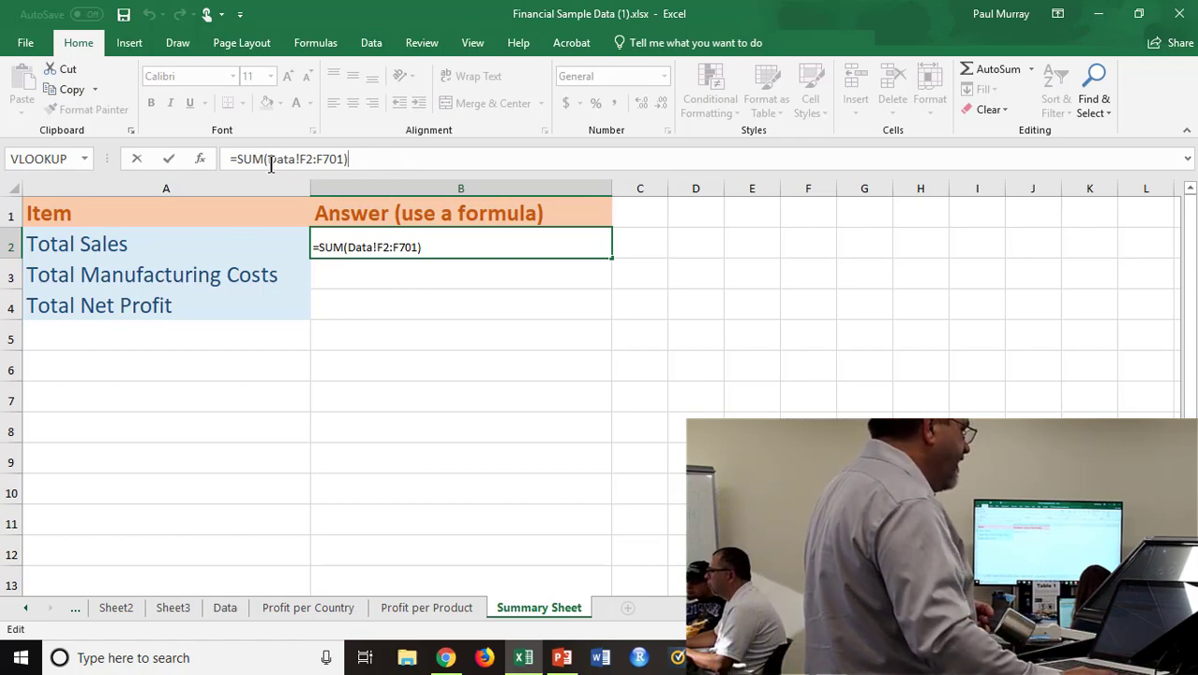
left_click_drag(269, 159, 285, 159)
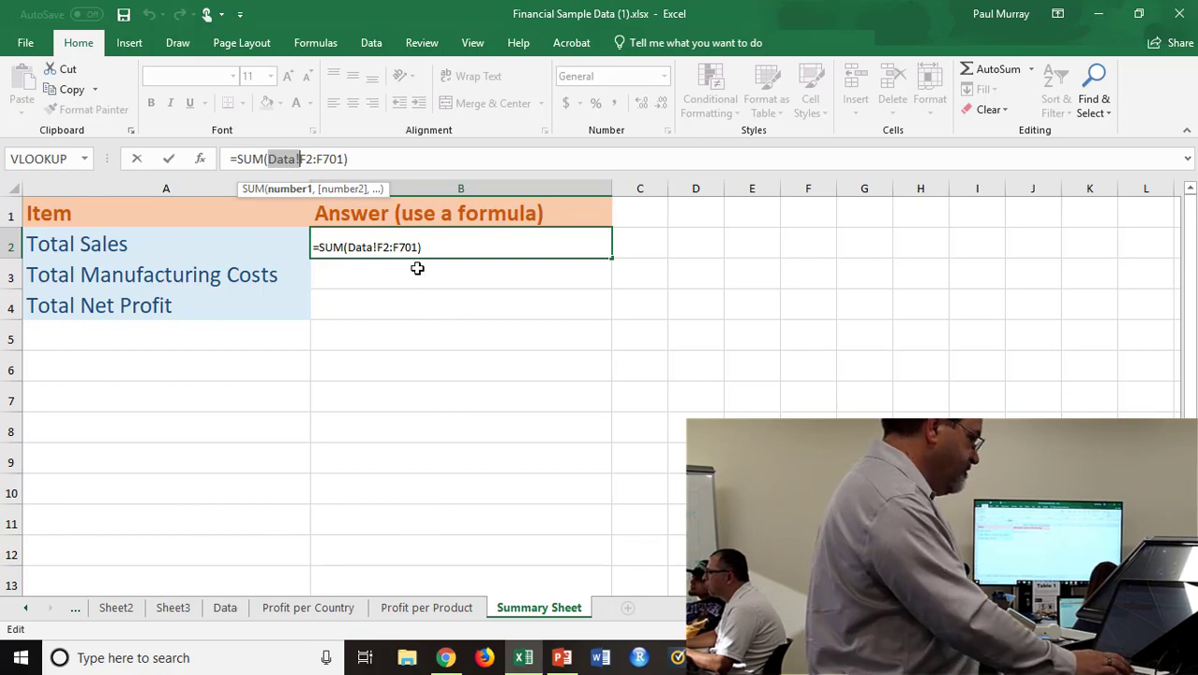
key("Return")
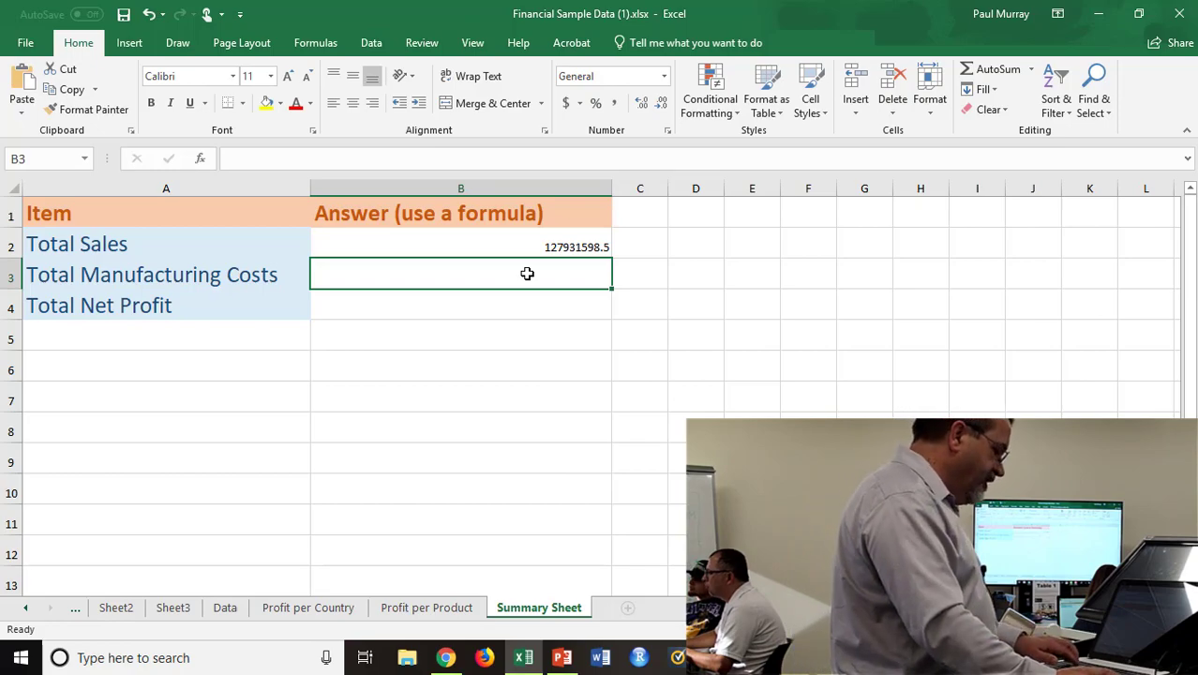
- Calculate Total Manufacturing Costs in B3 from the Data sheet's COGS column with =SUM(Data!G2:G701), and check the formula
type("=")
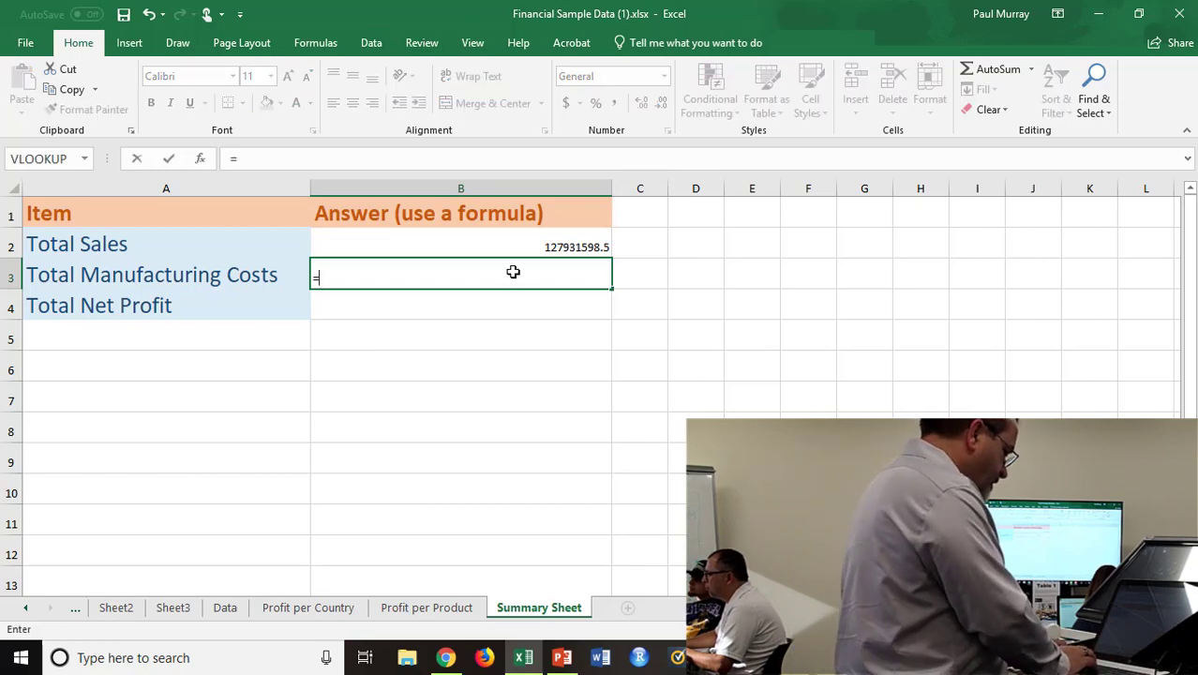
type("sum(")
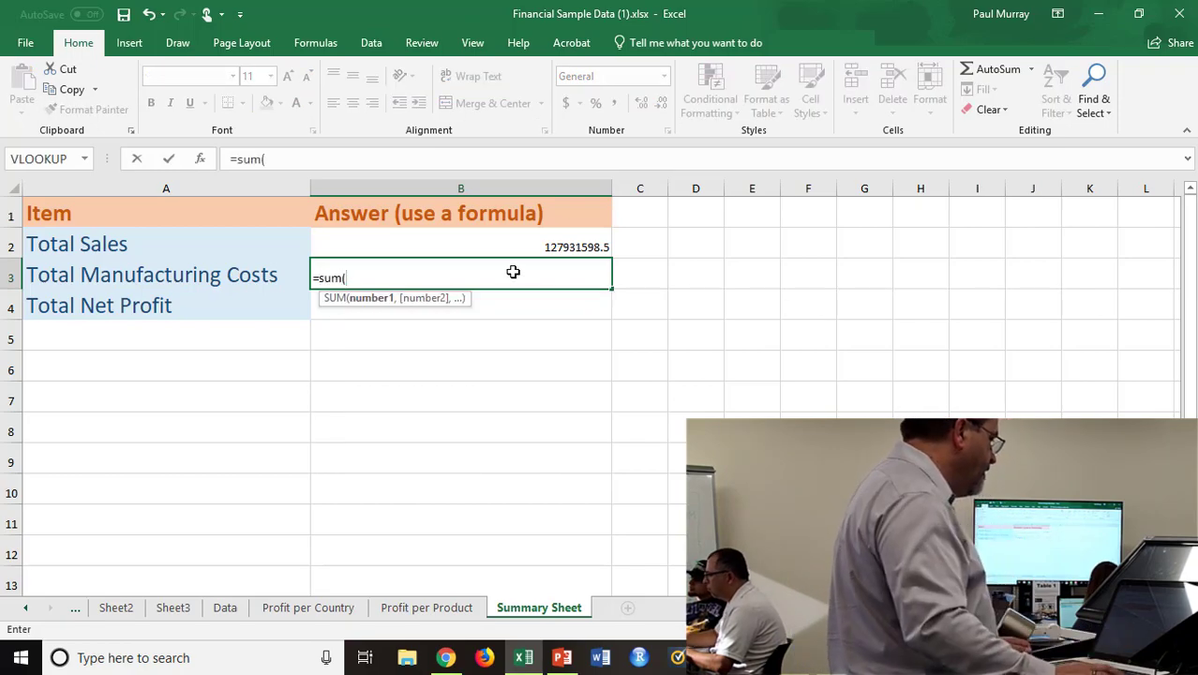
left_click(223, 609)
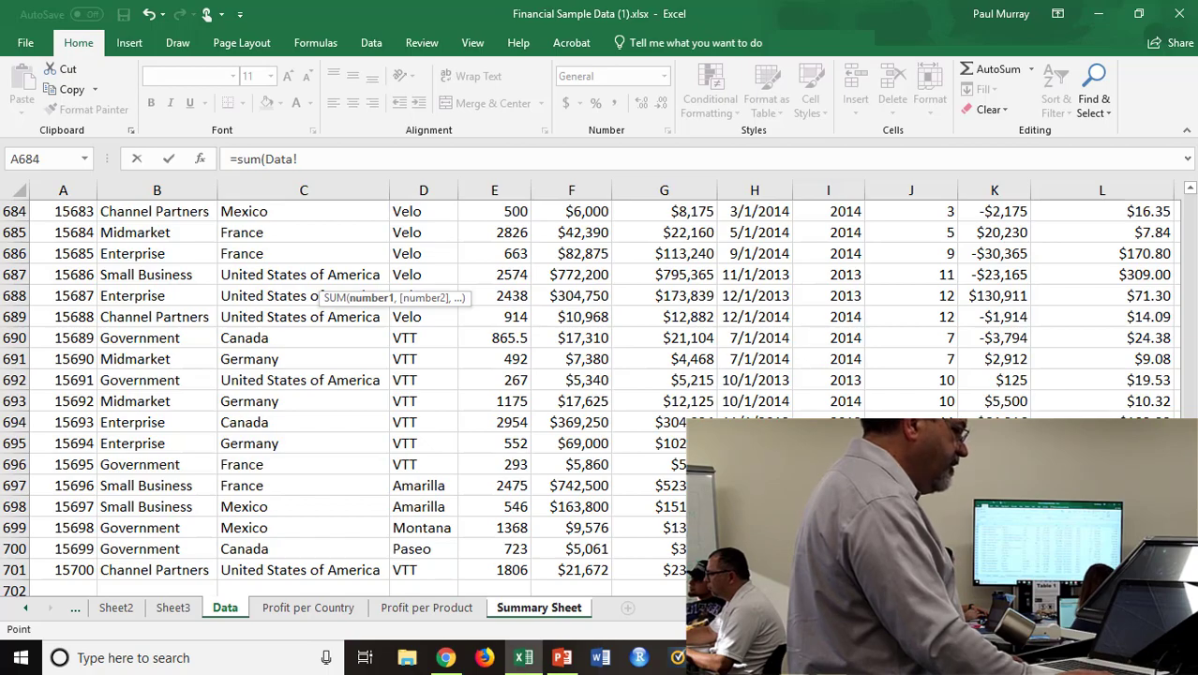
left_click_drag(1191, 576, 1191, 207)
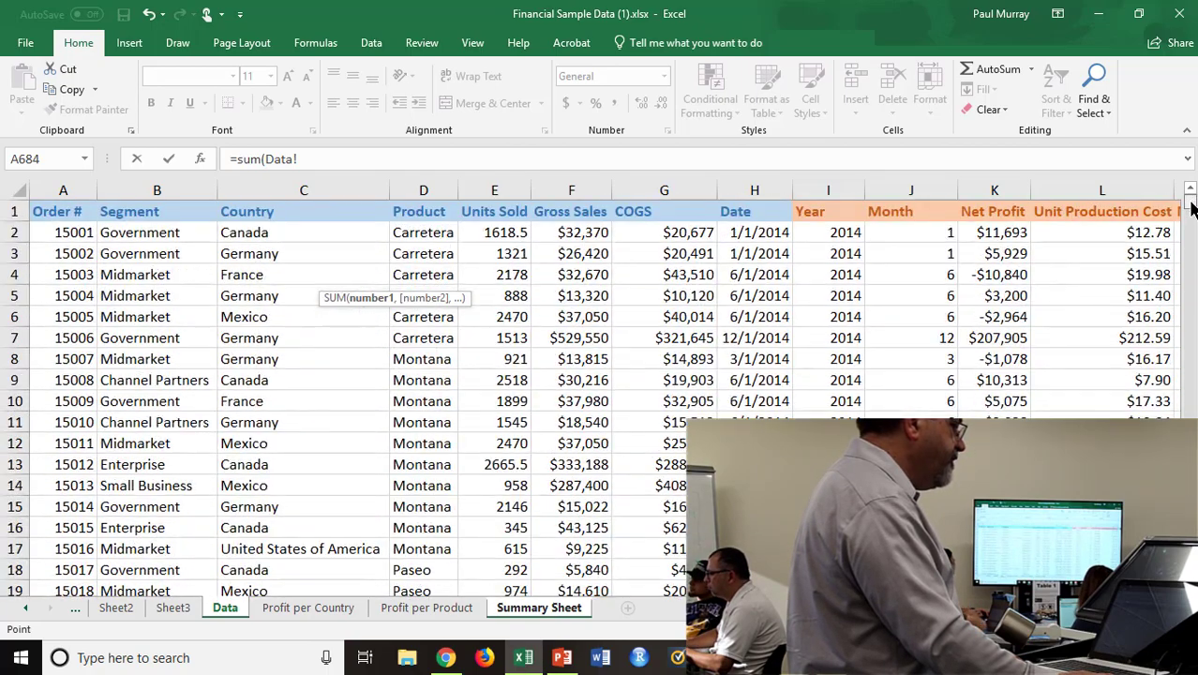
left_click(683, 234)
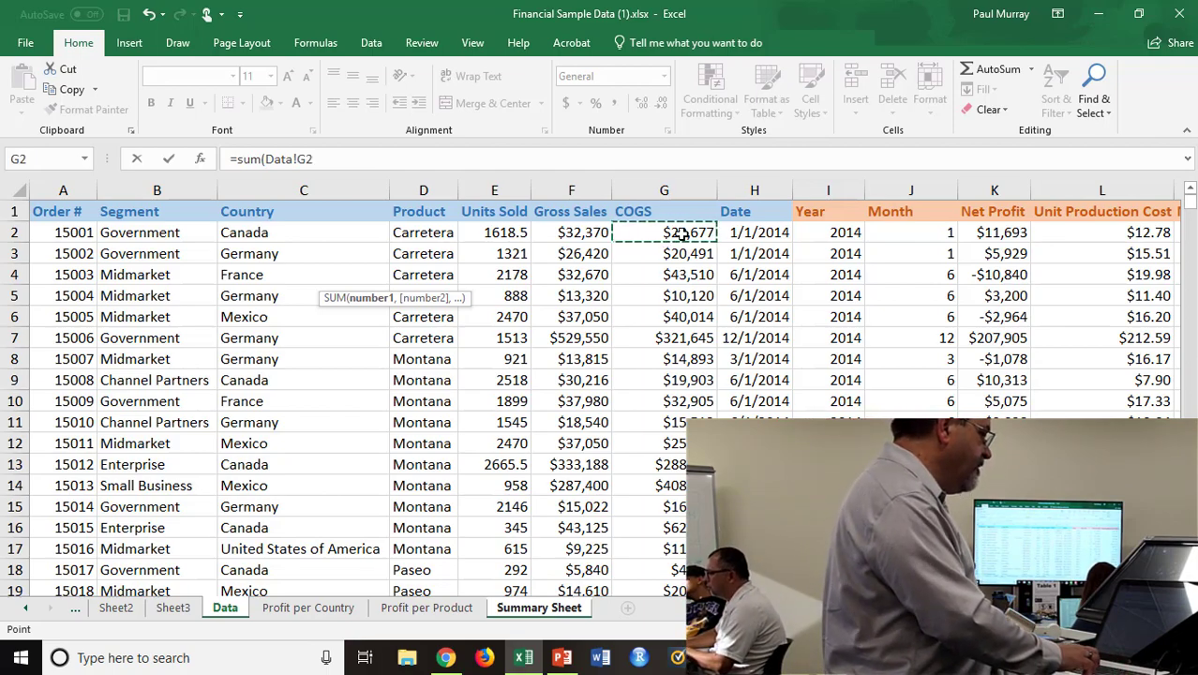
key("ctrl+shift+Down")
key("Return")
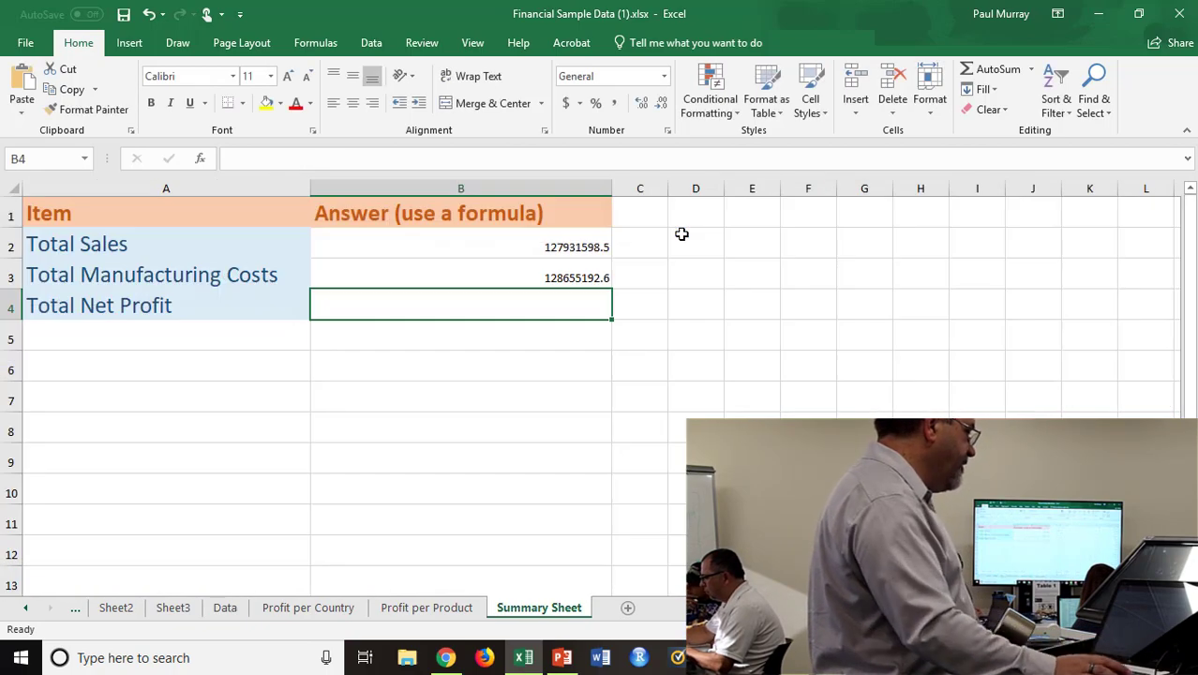
left_click(537, 272)
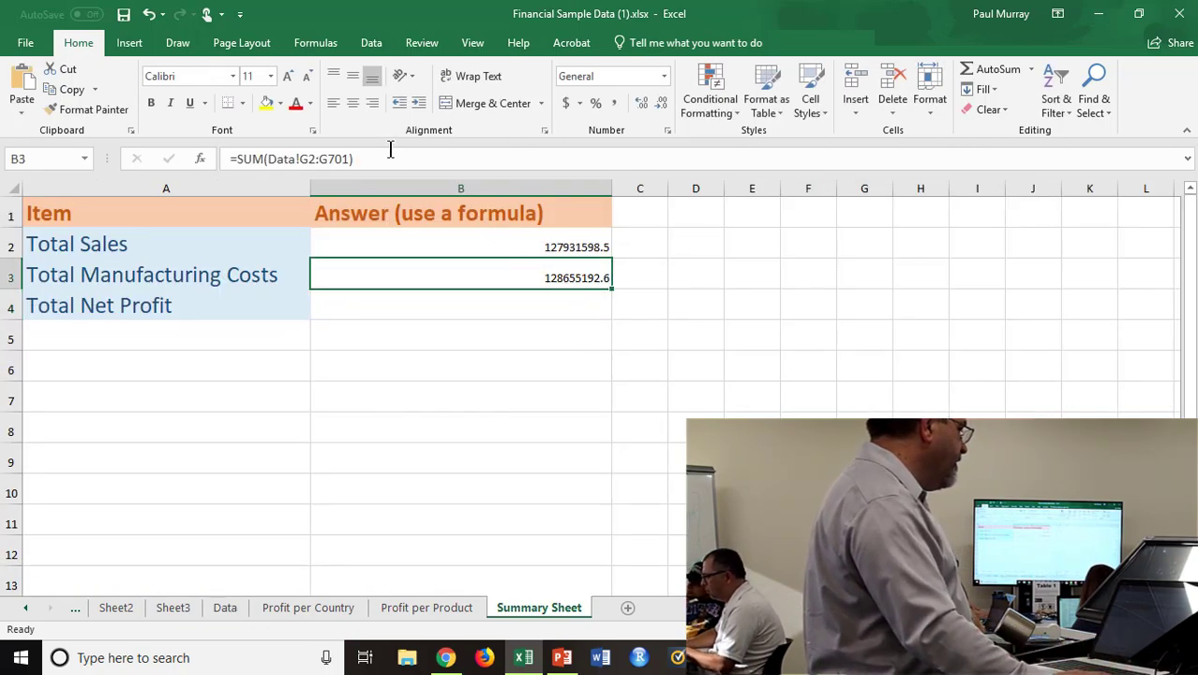
- Calculate Total Net Profit in B4 with a SUM of the Data sheet's Net Profit column, from K2 to the last record
left_click(497, 304)
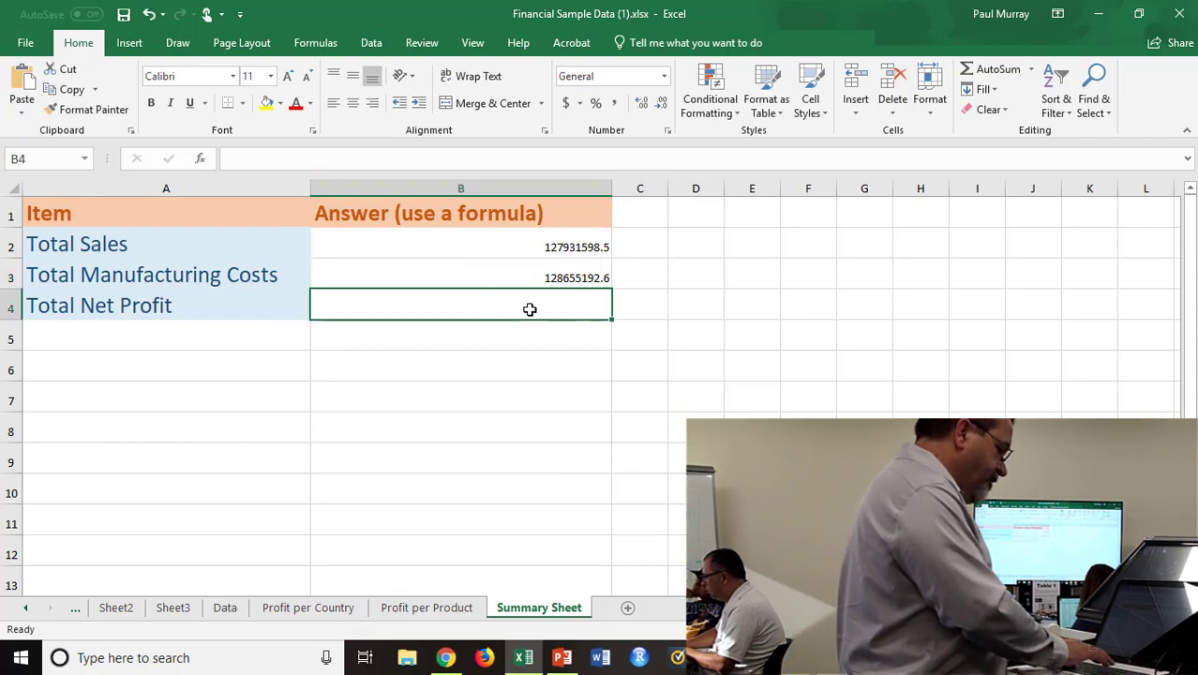
type("=sum(")
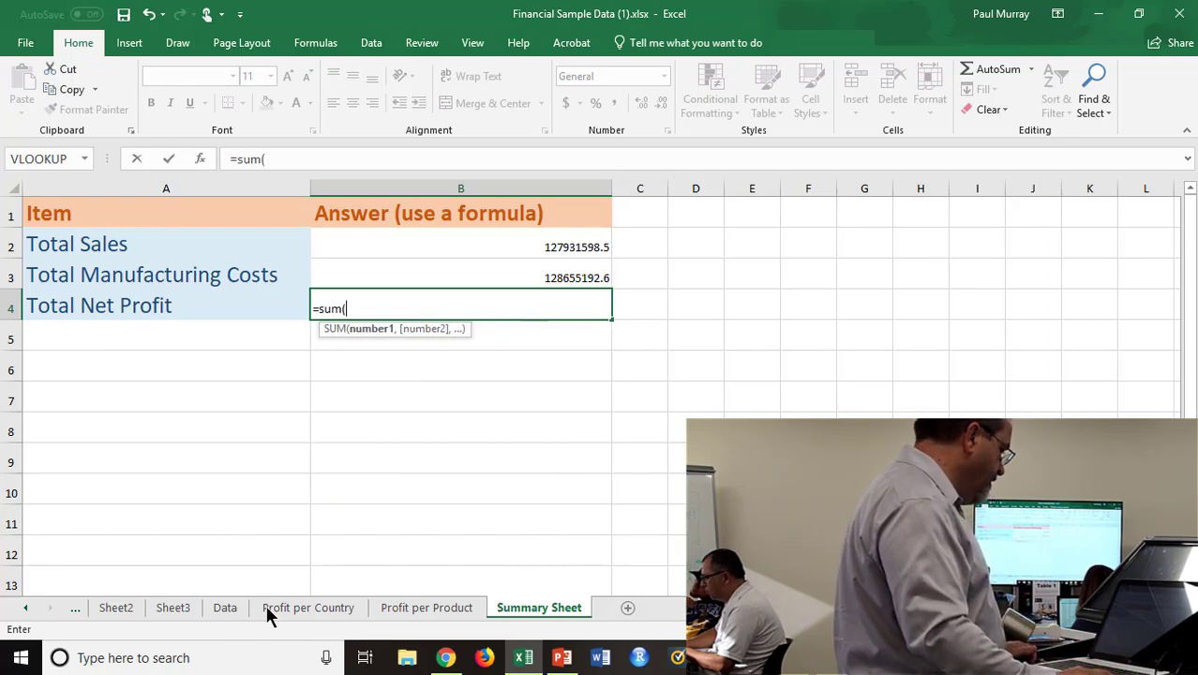
left_click(224, 607)
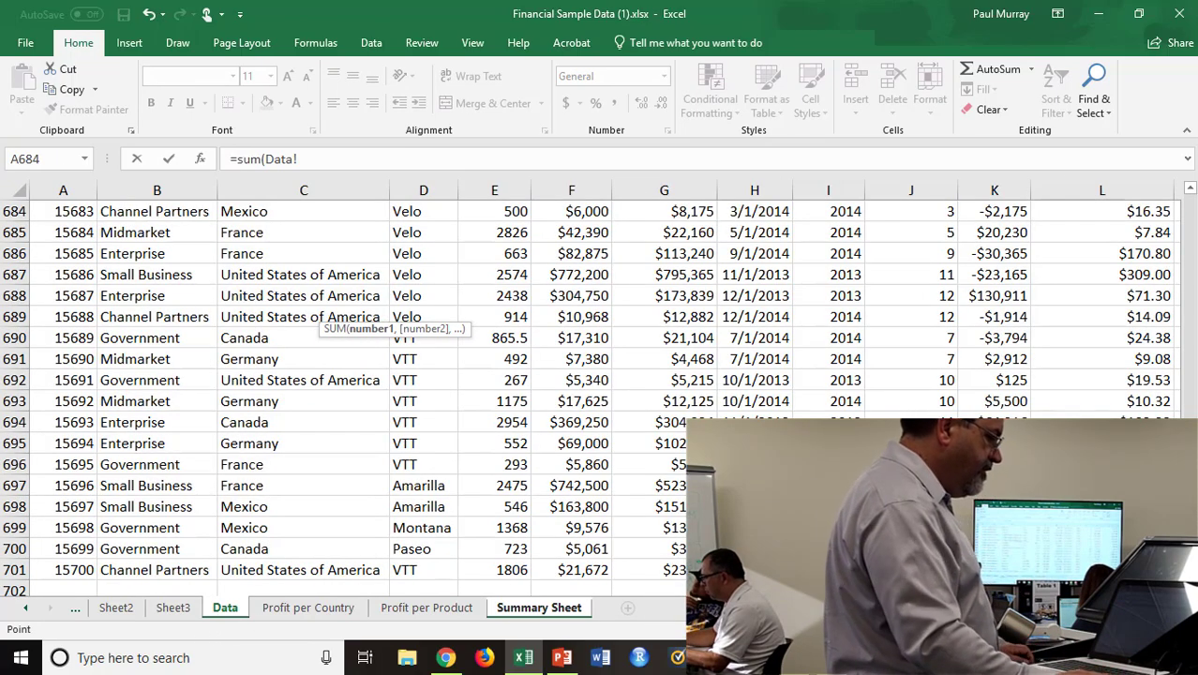
left_click_drag(1190, 573, 1187, 192)
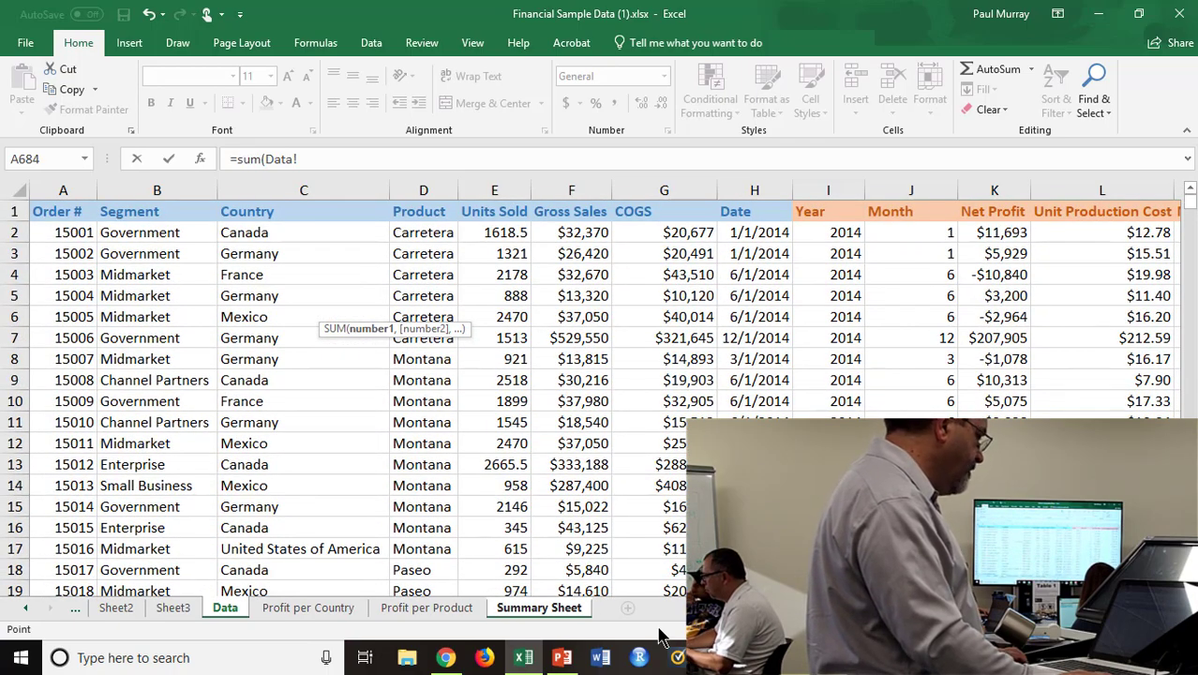
scroll(604, 390, "right", 2)
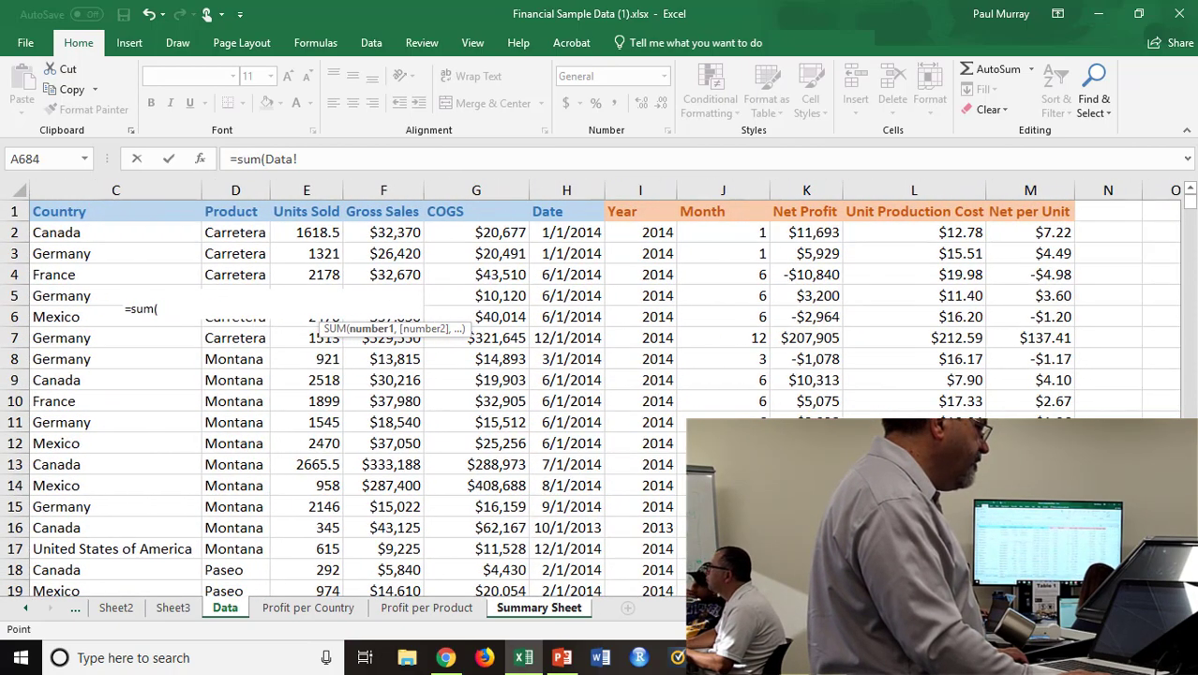
left_click(829, 232)
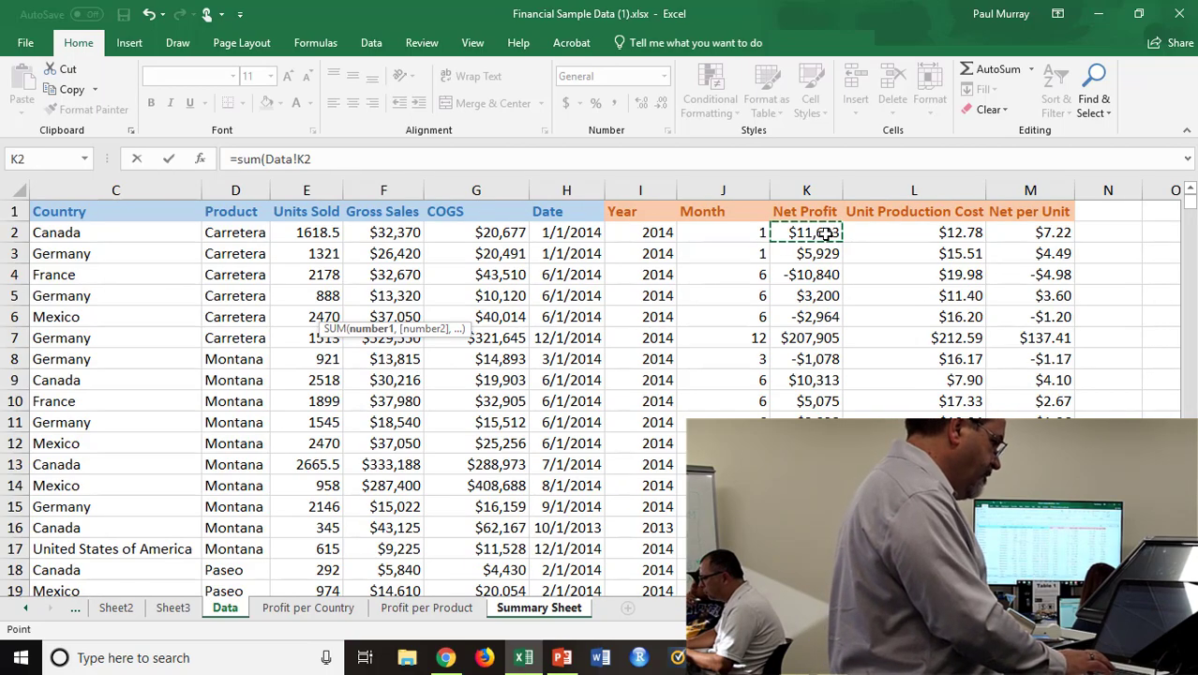
key("ctrl+shift+Down")
key("Return")
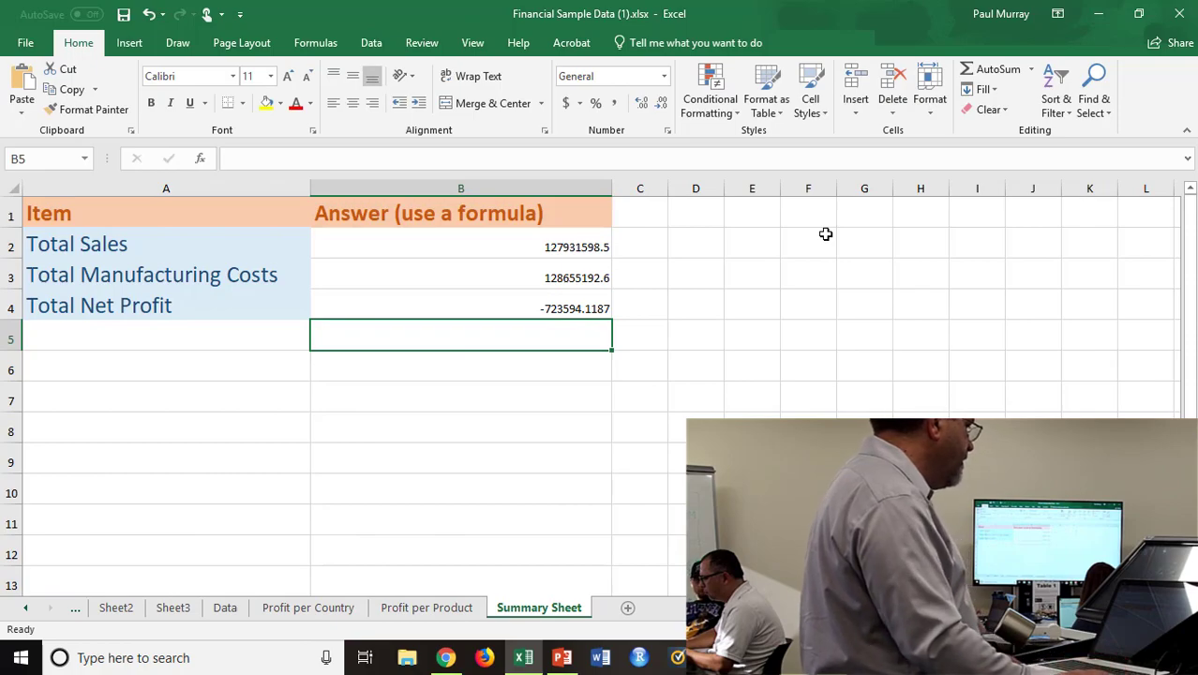
- Increase the font size of the three totals in B2:B4 to 18
left_click_drag(535, 251, 548, 302)
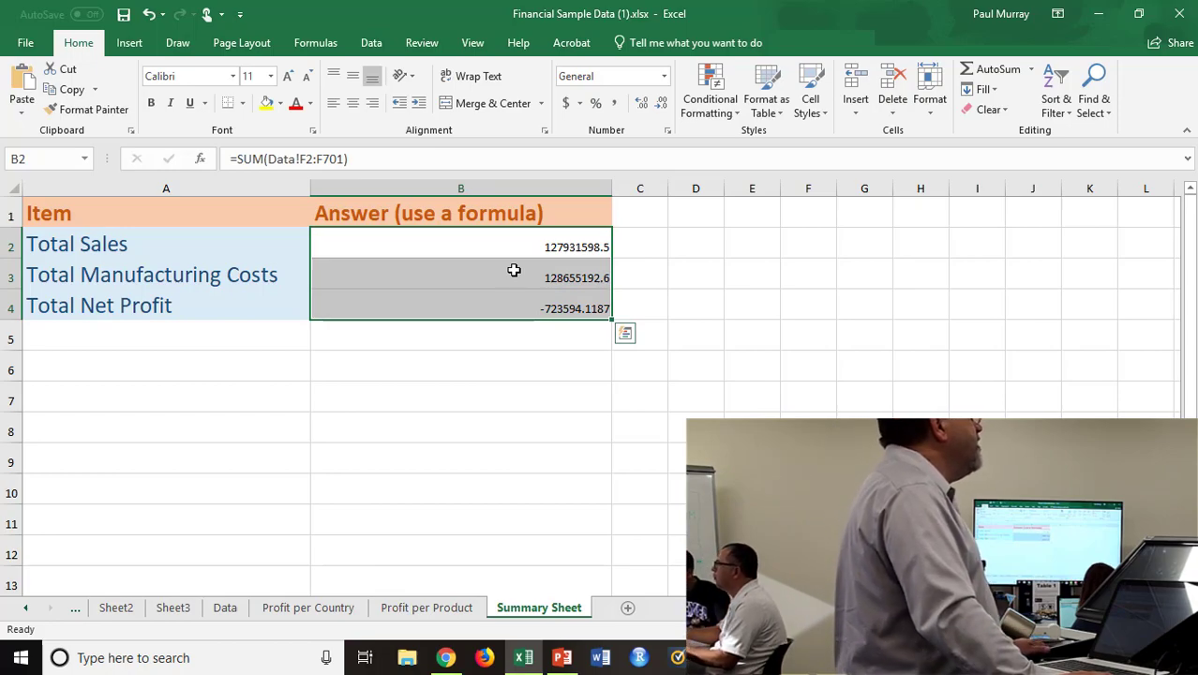
left_click(290, 75)
left_click(290, 76)
left_click(290, 76)
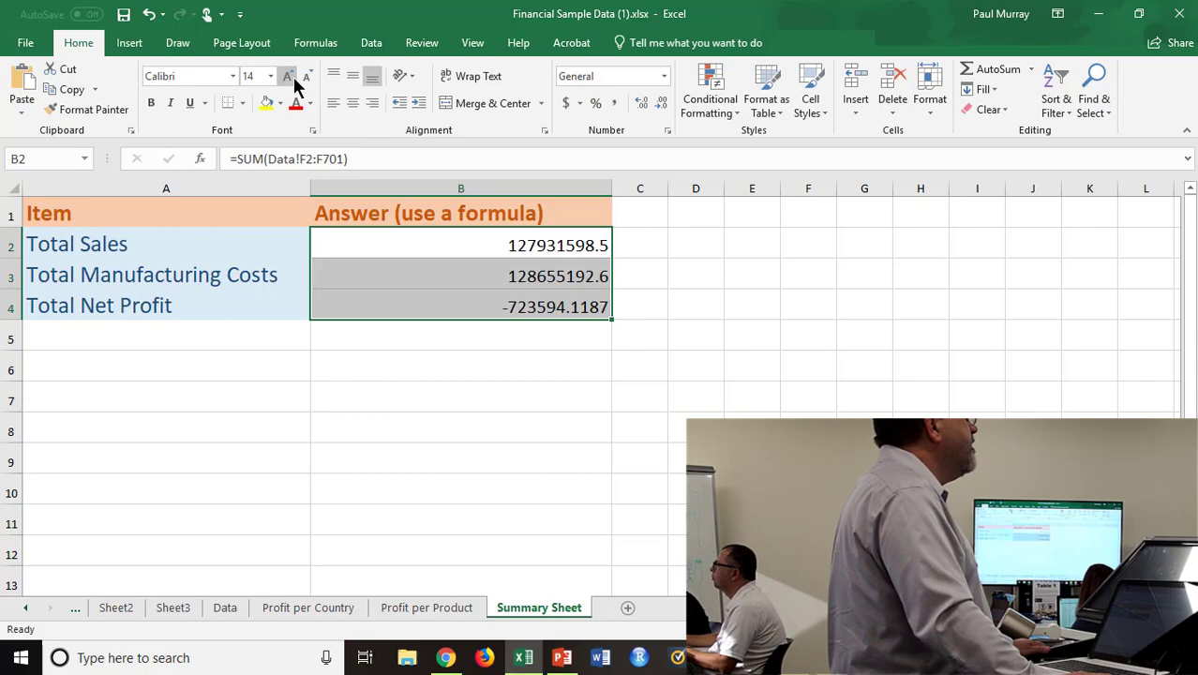
left_click(290, 76)
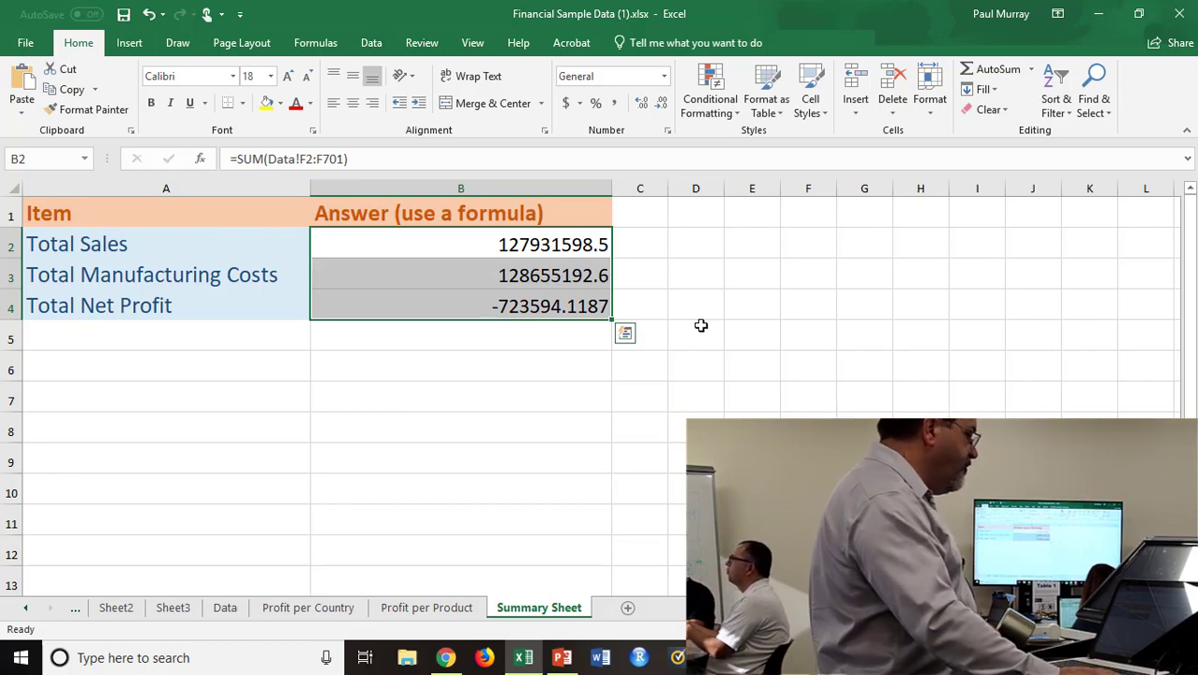
- Format the totals in B2:B4 as Currency with the $ symbol, two decimal places and negative numbers in red without a minus sign
left_click(530, 245)
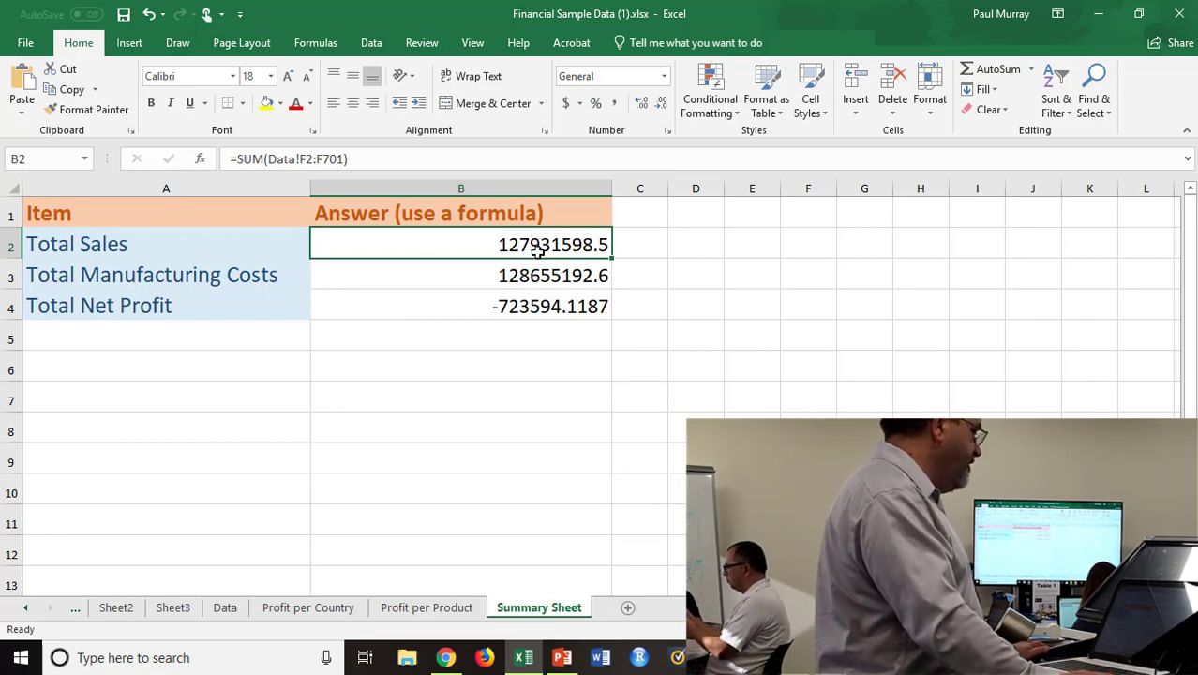
left_click_drag(539, 249, 544, 308)
right_click(544, 289)
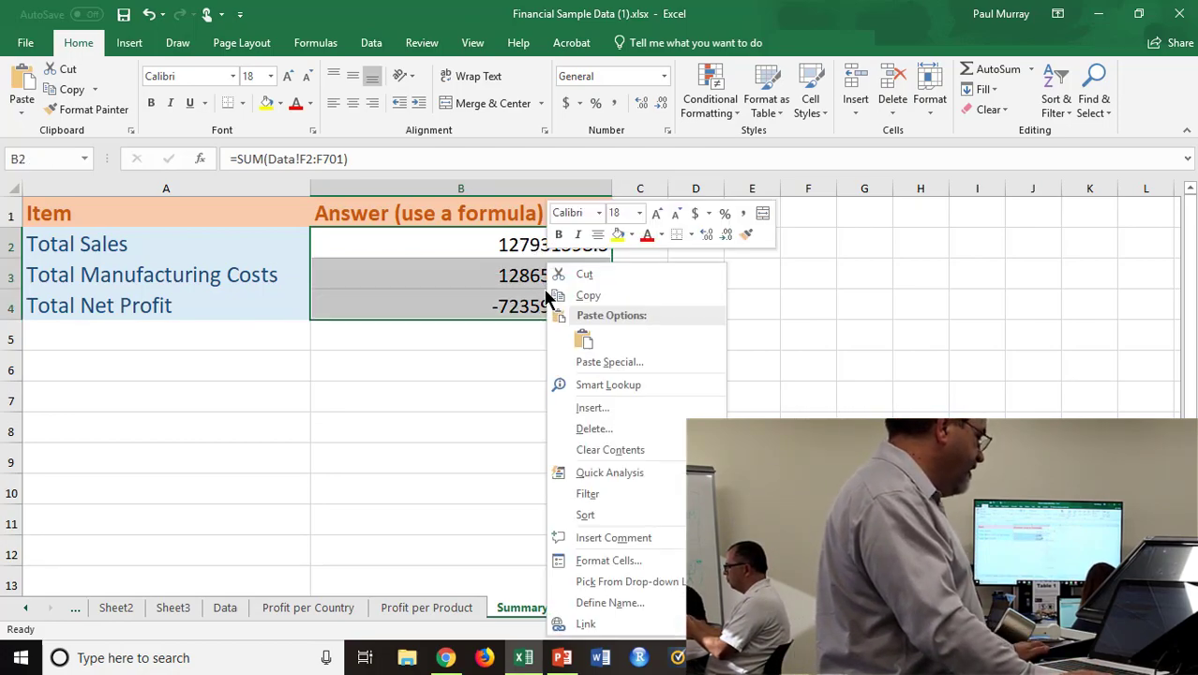
left_click(600, 560)
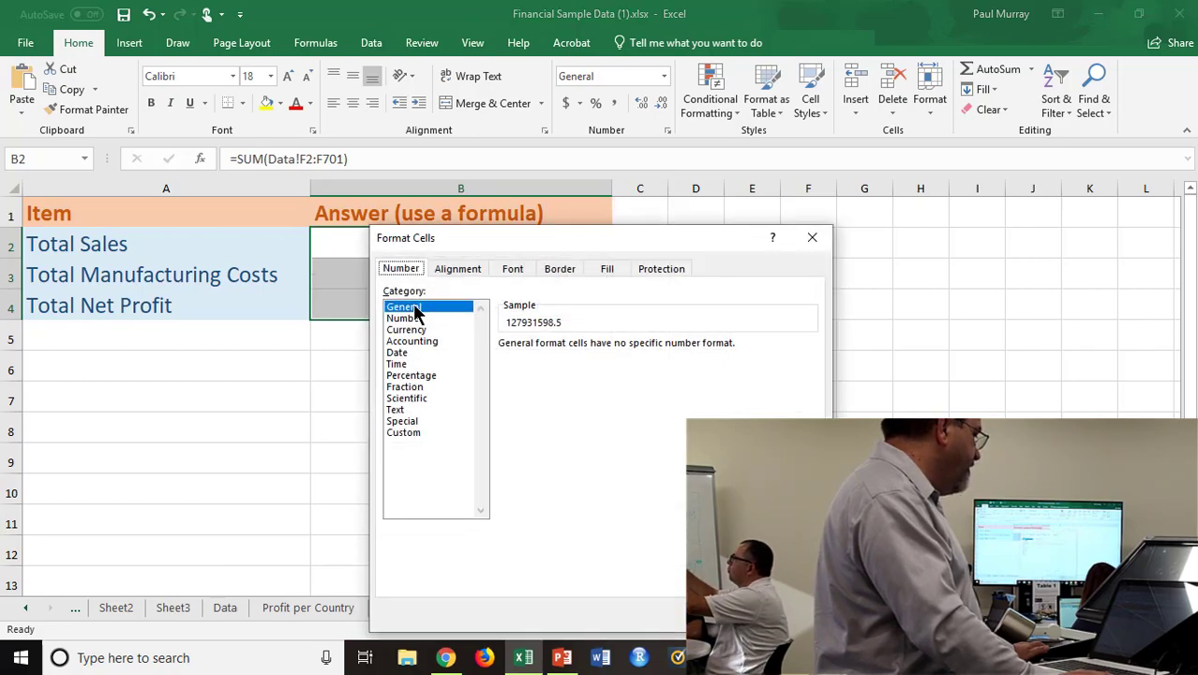
left_click(408, 330)
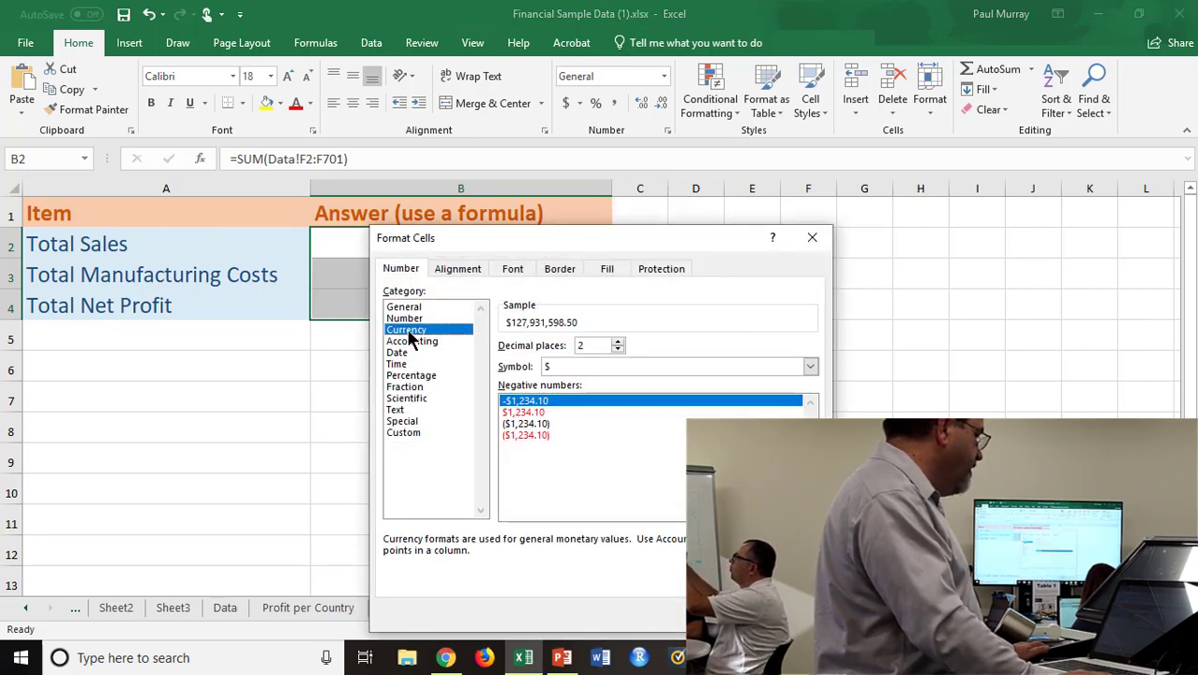
left_click(534, 412)
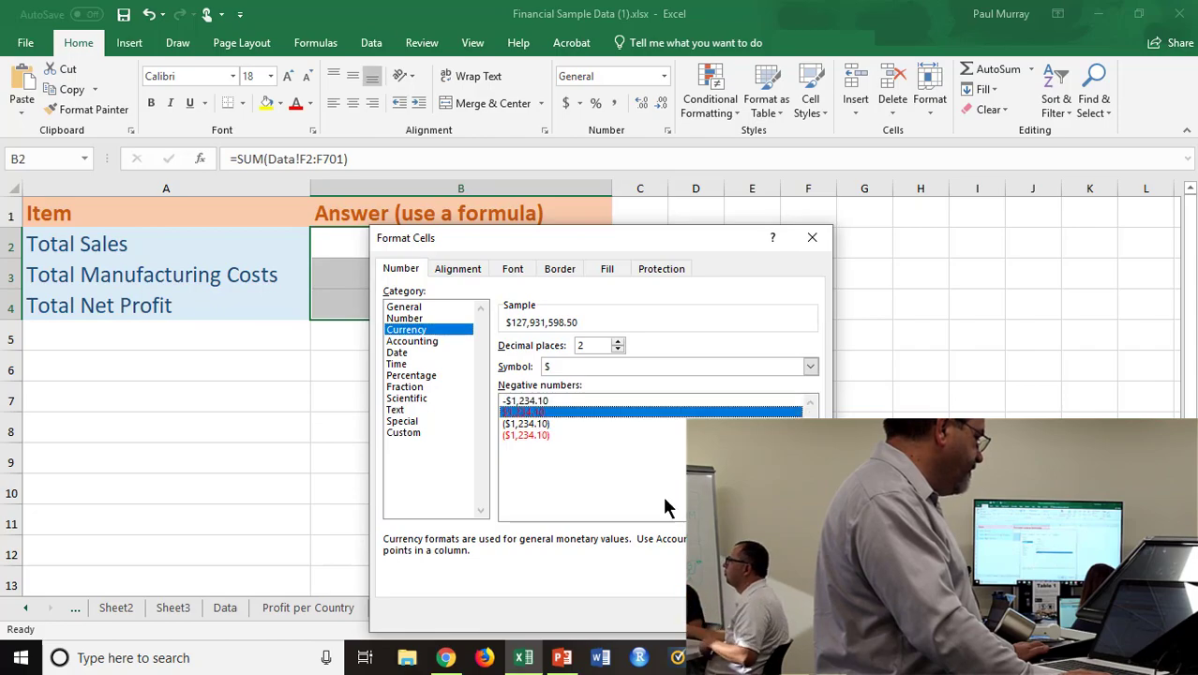
key("Return")
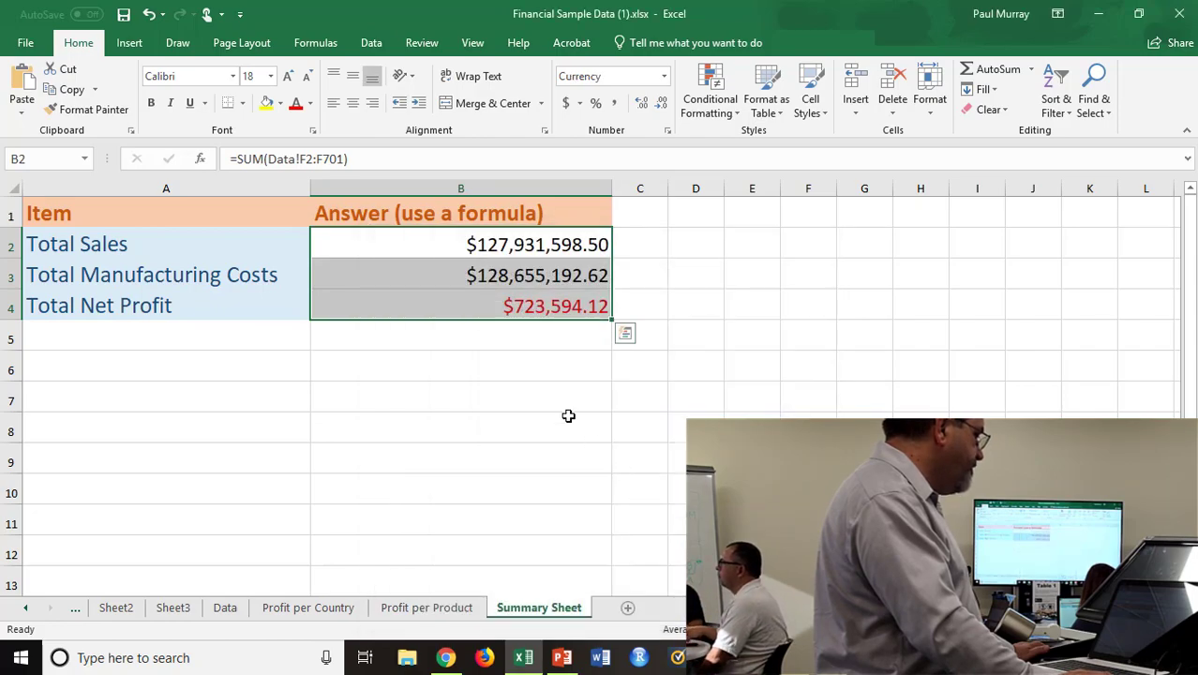
left_click(529, 379)
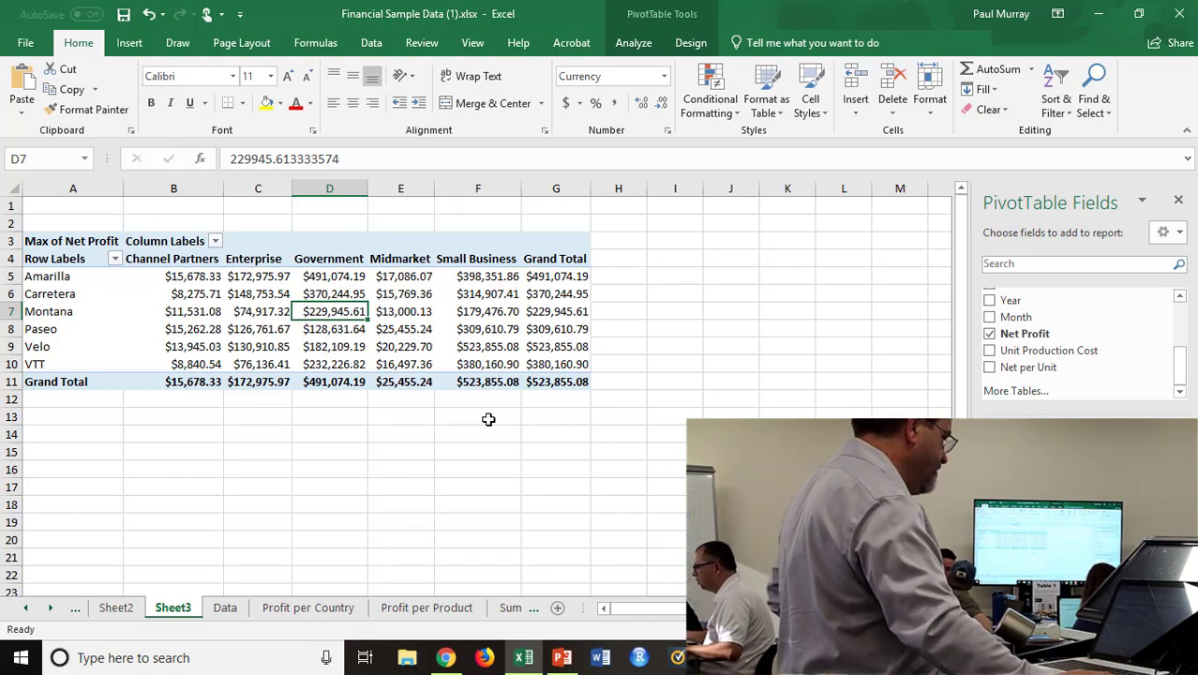
- Open Sheet2 and select the Government value for Mexico in the Average of Net per Unit pivot table
left_click(117, 609)
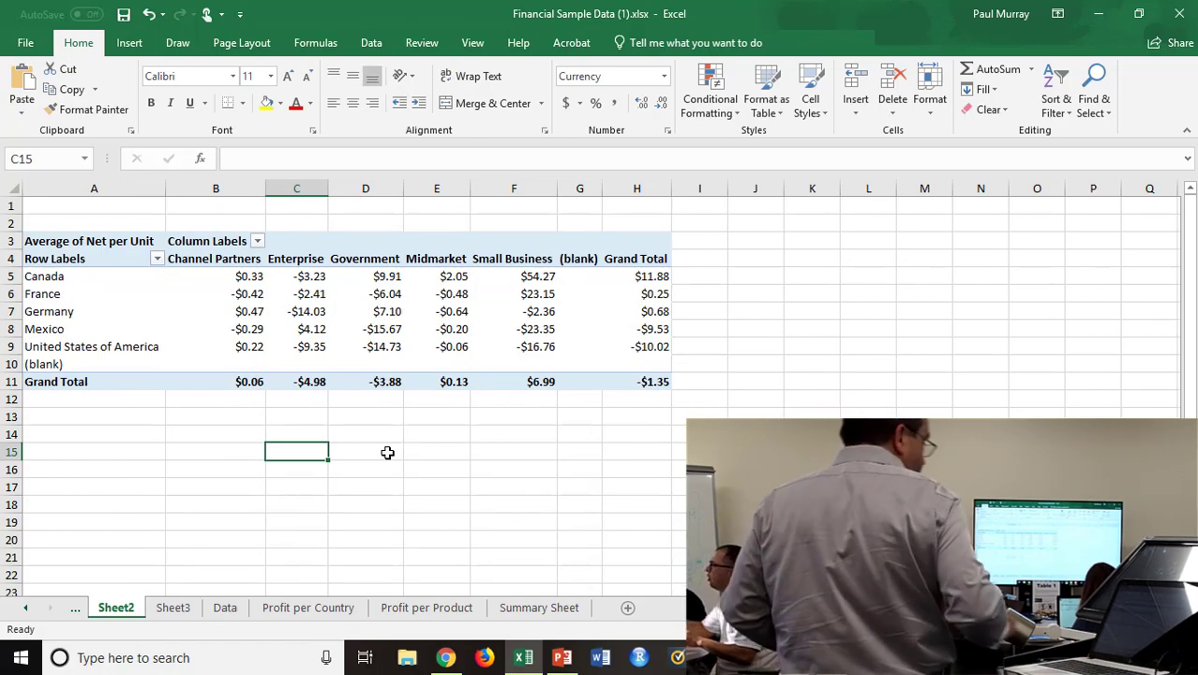
left_click(366, 334)
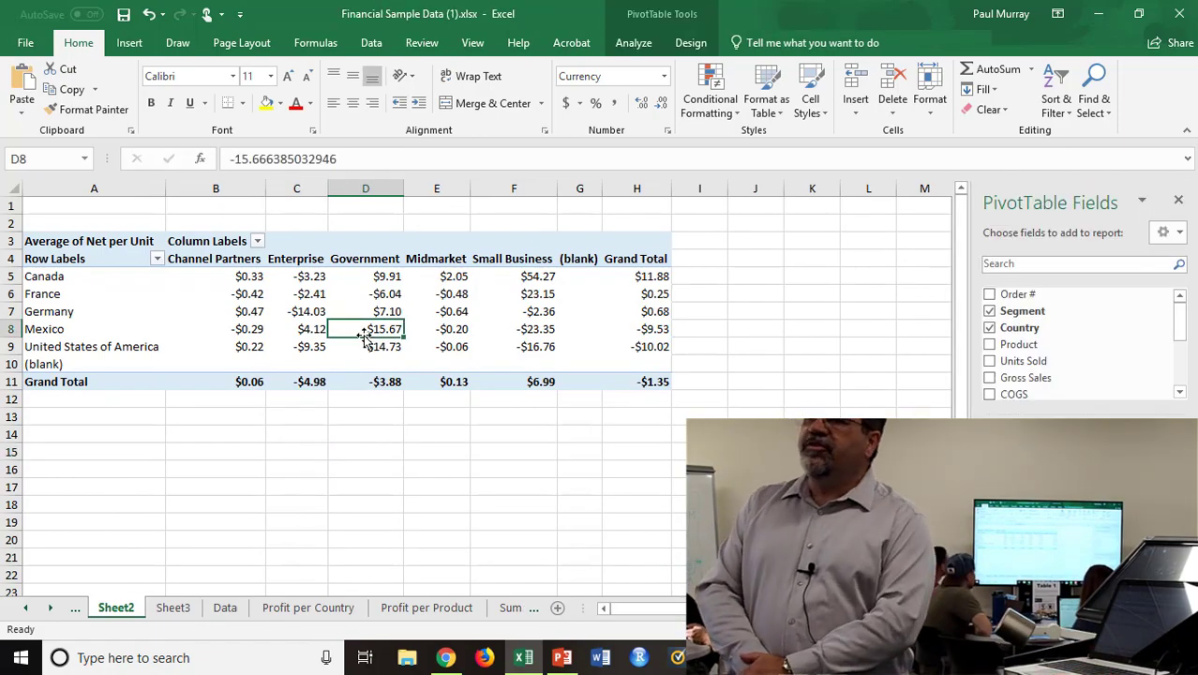